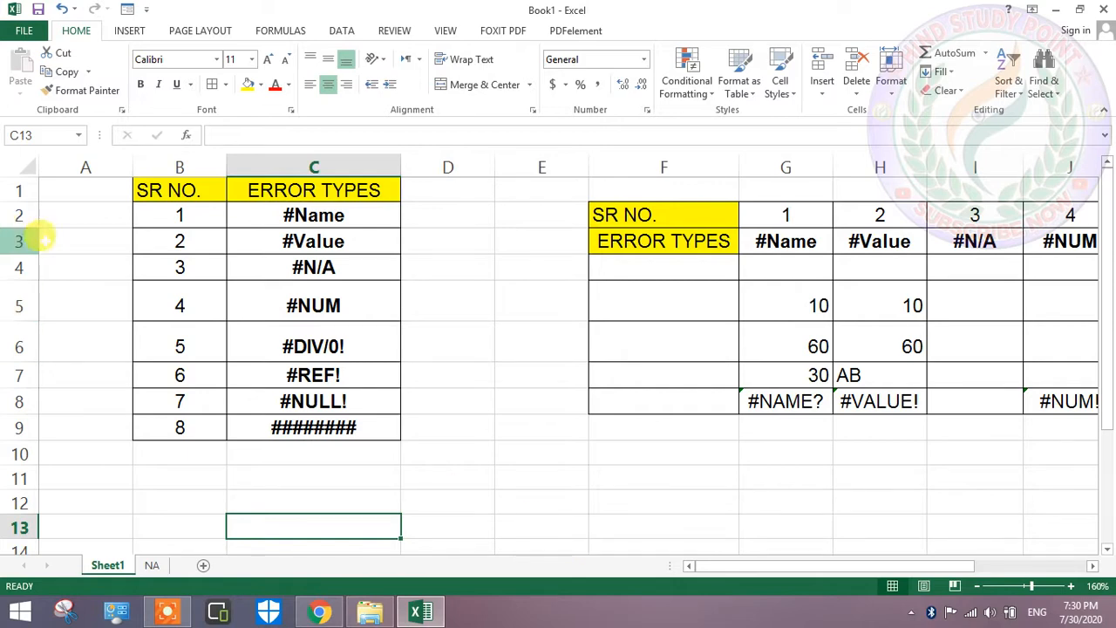
# - Go through the eight error types listed in column C, from #Name to ########
pyautogui.click(203, 216)
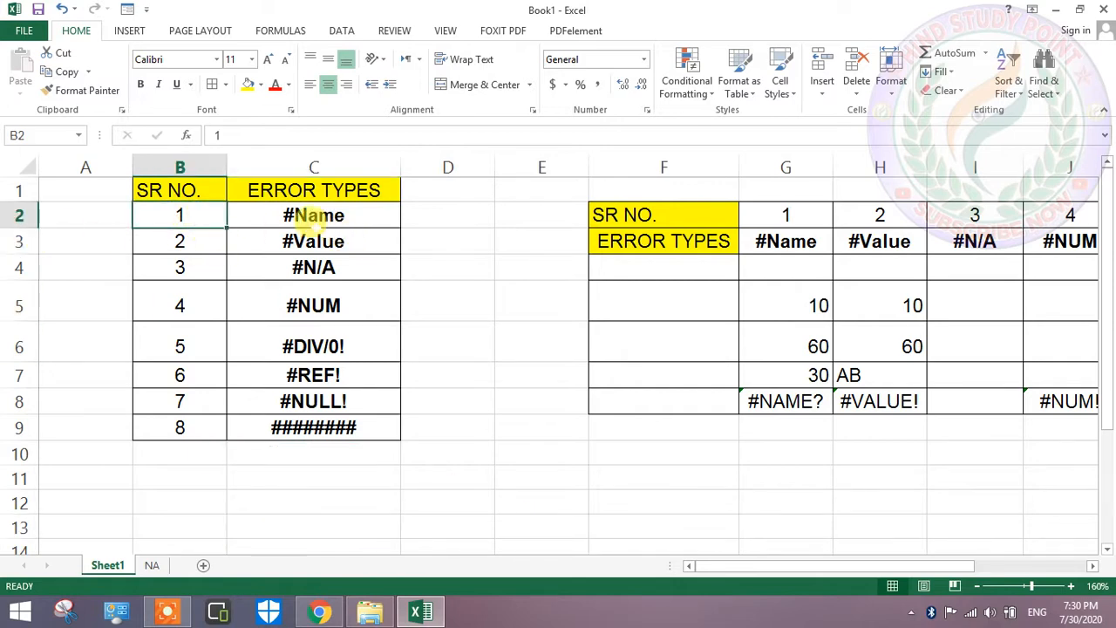
pyautogui.click(284, 215)
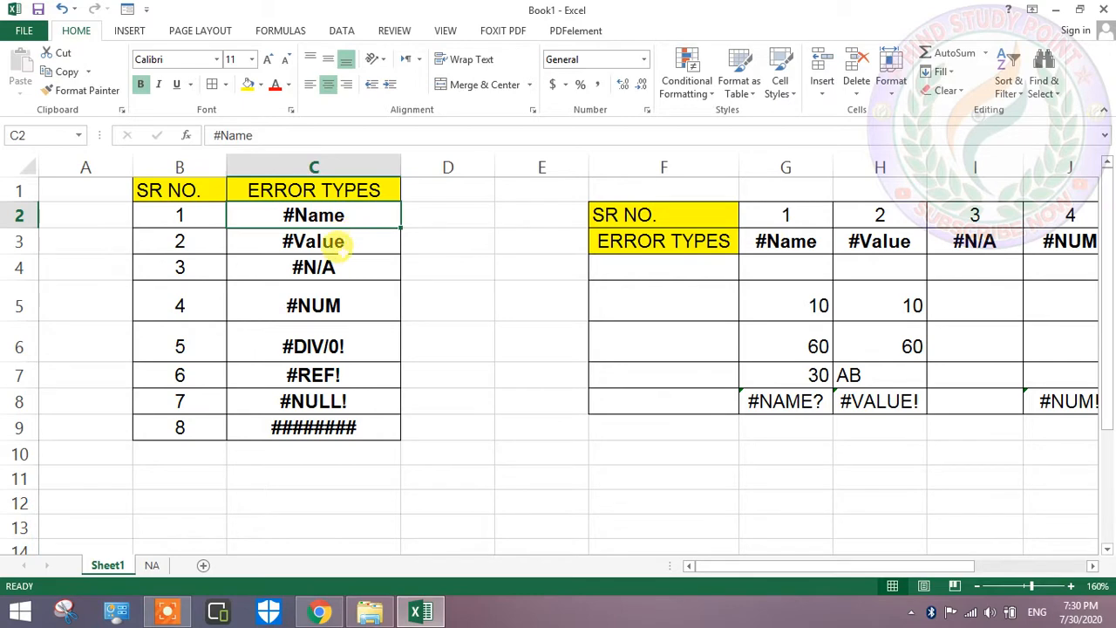
pyautogui.click(333, 244)
pyautogui.click(331, 267)
pyautogui.click(330, 305)
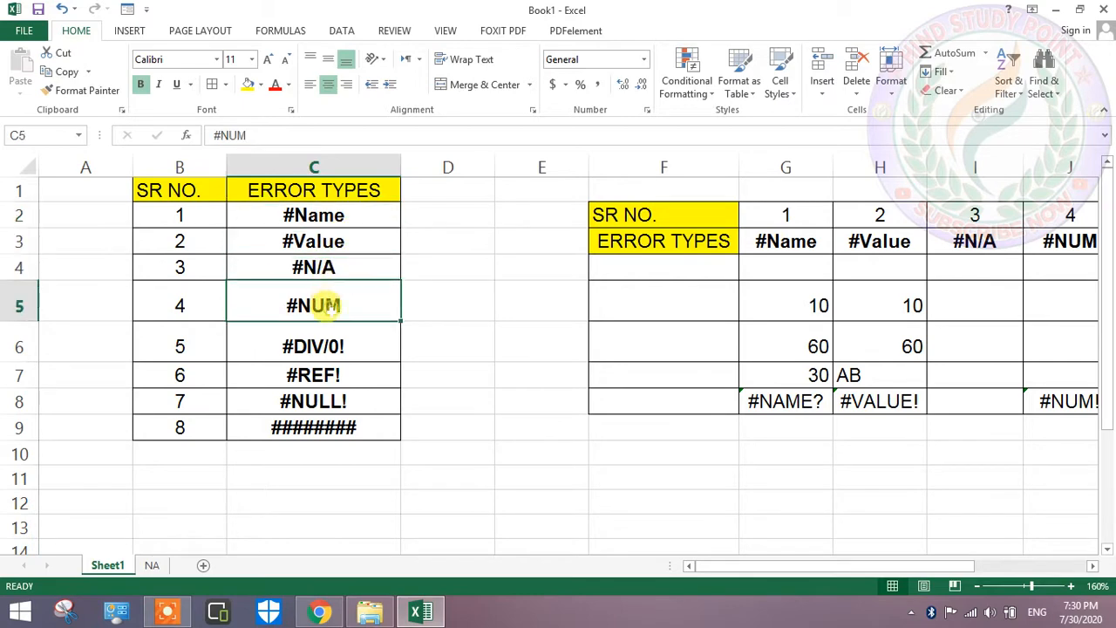
pyautogui.click(332, 346)
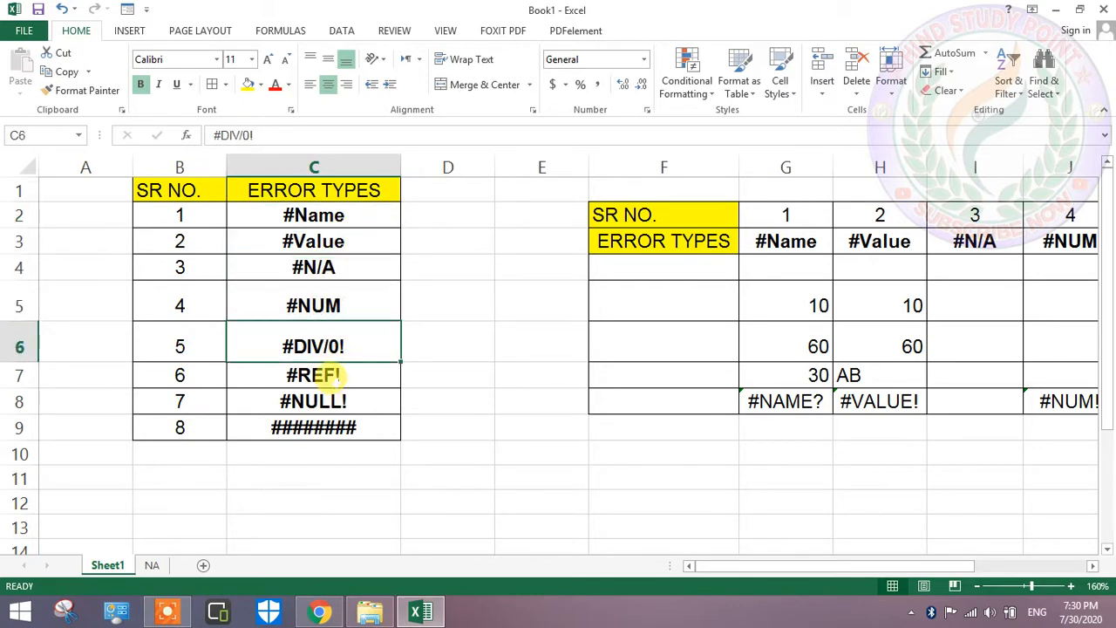
pyautogui.click(333, 375)
pyautogui.click(329, 400)
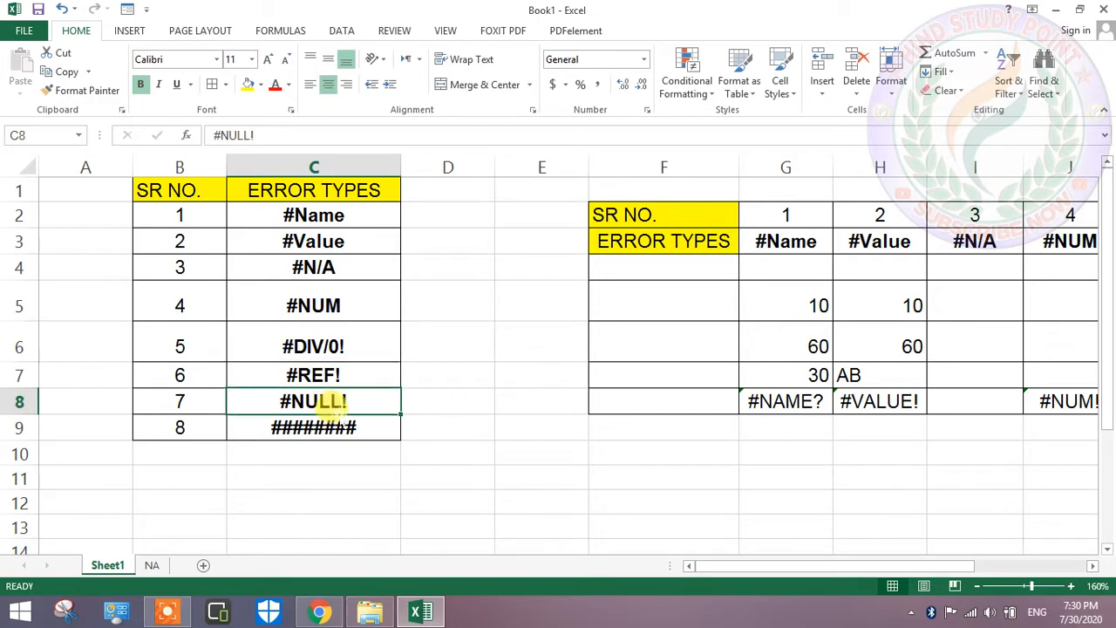
pyautogui.click(314, 427)
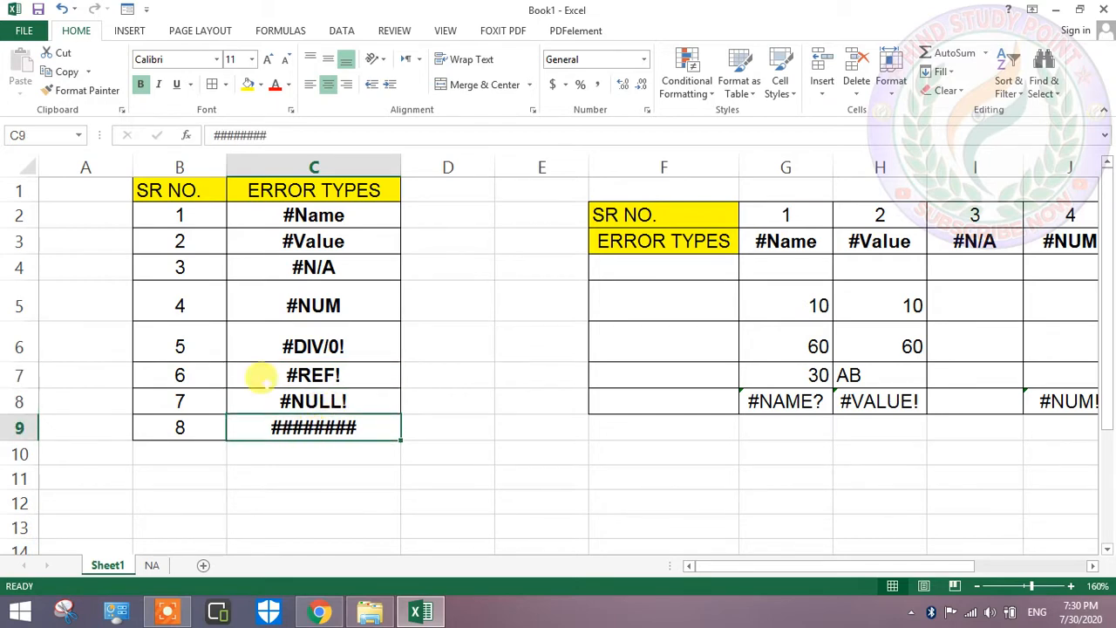
pyautogui.moveTo(237, 215); pyautogui.dragTo(314, 427)
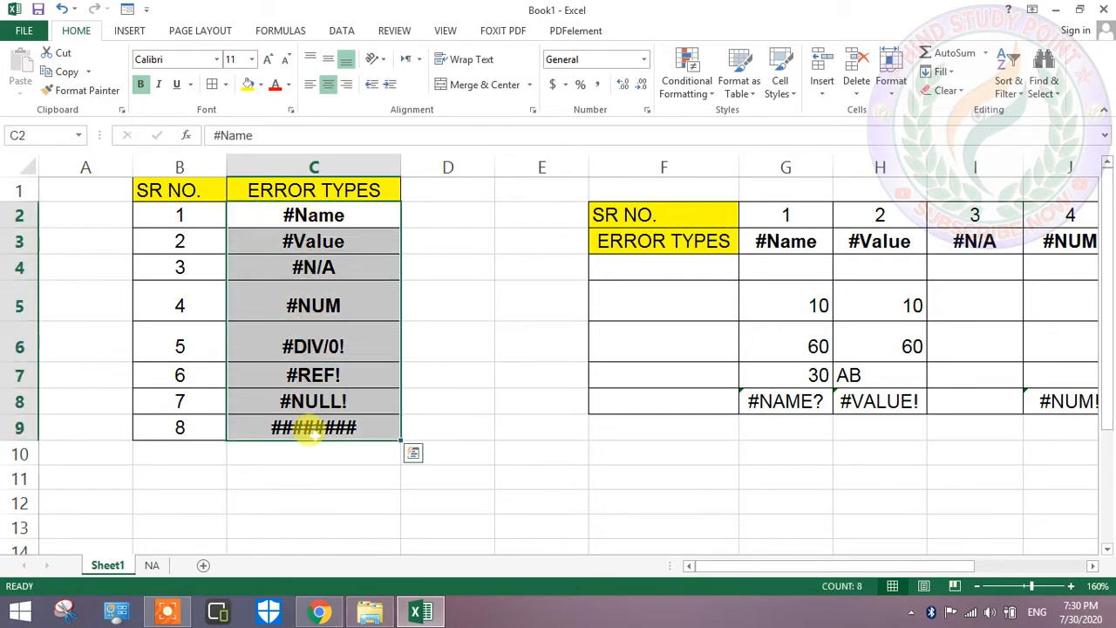
pyautogui.click(313, 452)
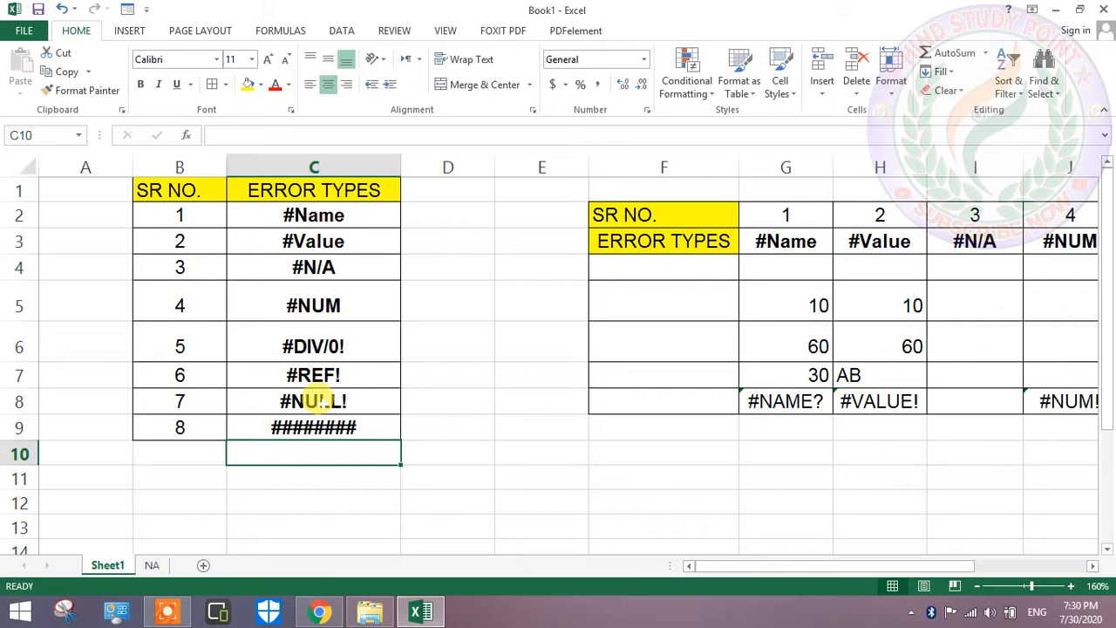
# - Review the complete SR NO. and ERROR TYPES table in B1:C9 by highlighting it as a whole
pyautogui.moveTo(318, 218); pyautogui.dragTo(349, 426)
pyautogui.moveTo(141, 208); pyautogui.dragTo(310, 419)
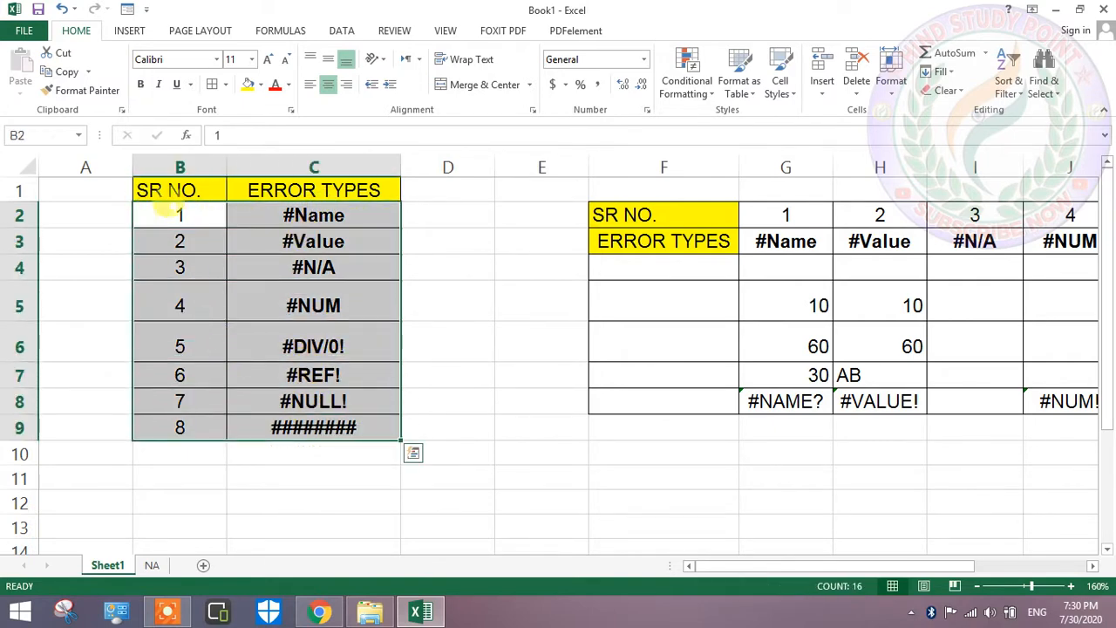
pyautogui.moveTo(166, 190); pyautogui.dragTo(369, 429)
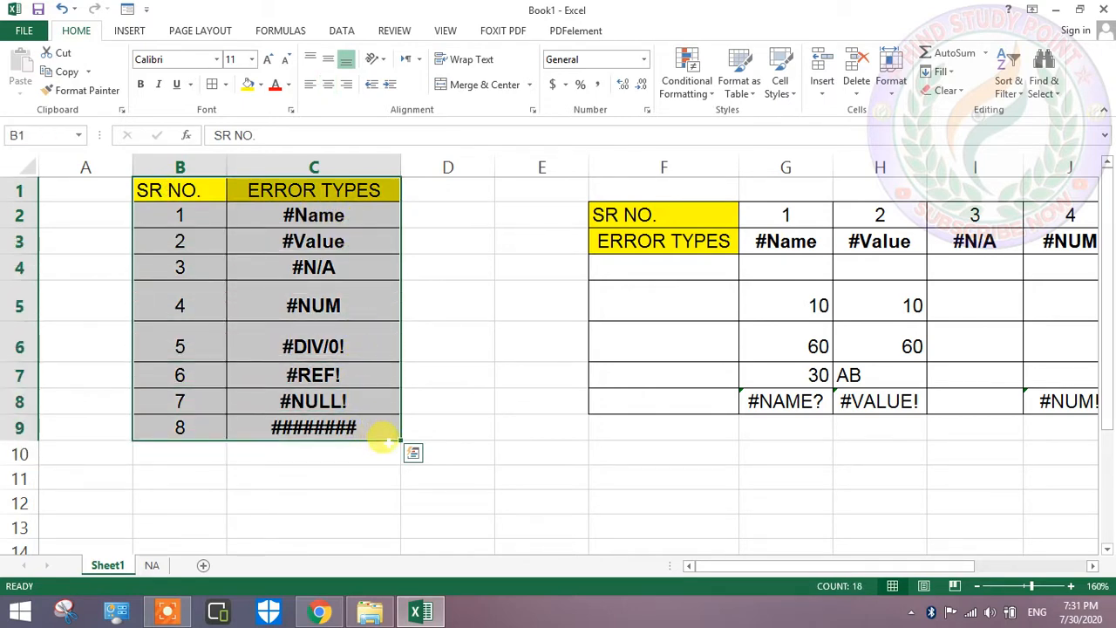
pyautogui.moveTo(162, 192); pyautogui.dragTo(313, 427)
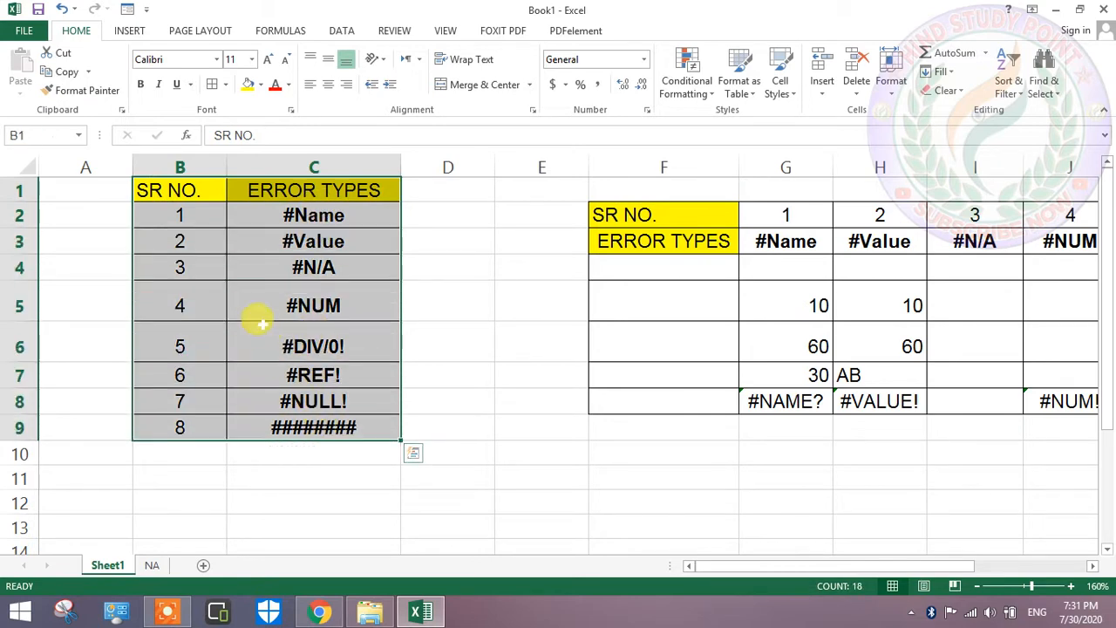
pyautogui.moveTo(174, 192); pyautogui.dragTo(342, 427)
pyautogui.click(324, 478)
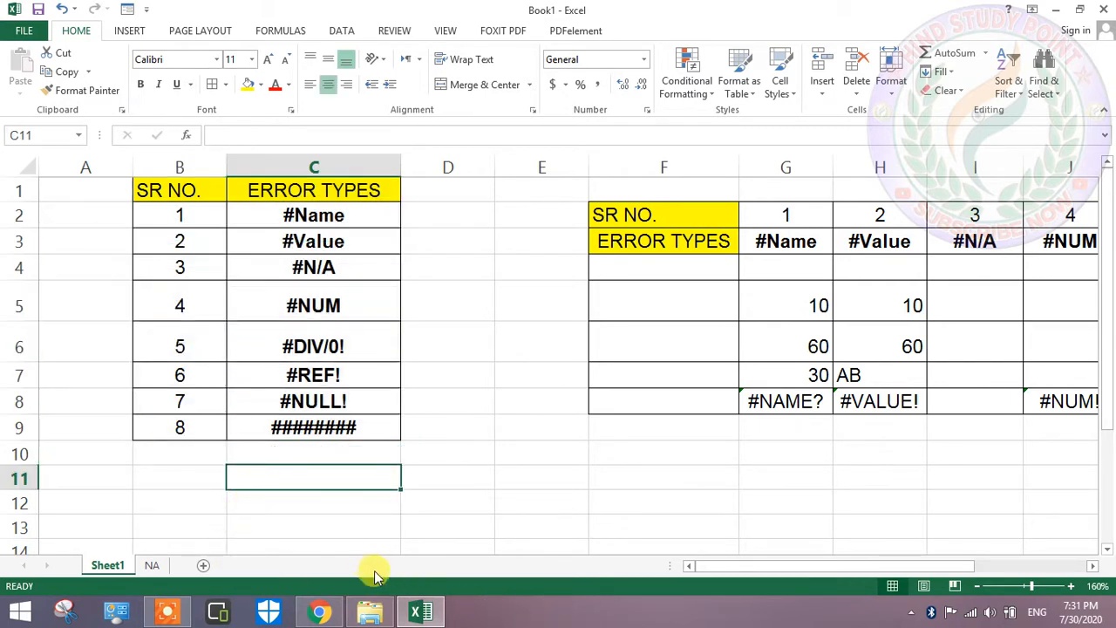
# - Replace the formula in cell G8 of the #Name example column with =SUM(G5:G6)
pyautogui.moveTo(710, 568); pyautogui.dragTo(809, 574)
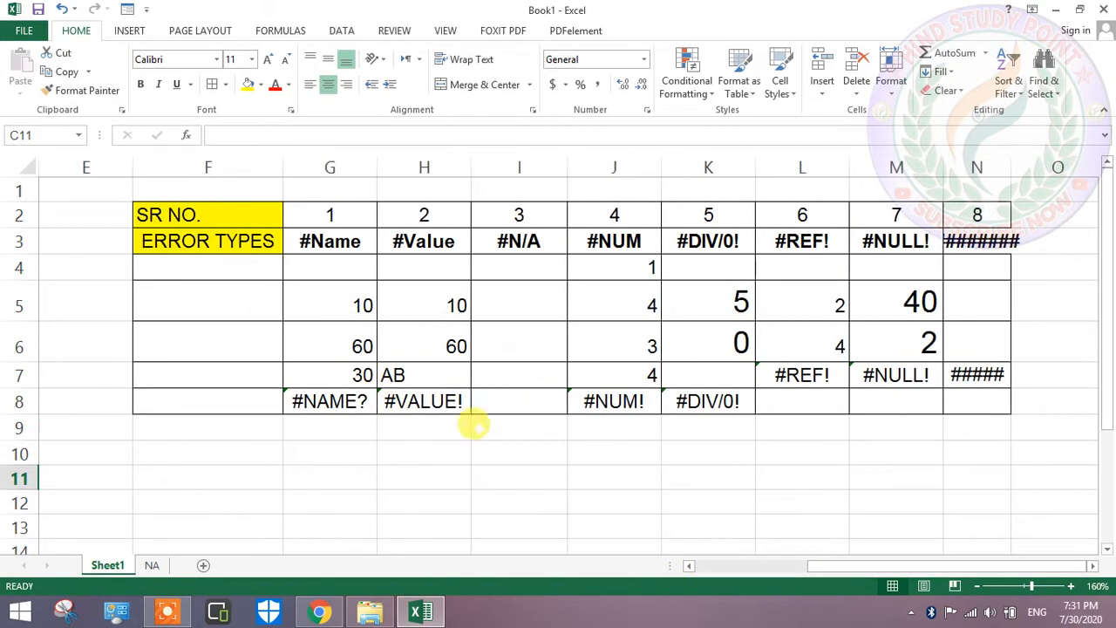
pyautogui.moveTo(328, 213); pyautogui.dragTo(340, 403)
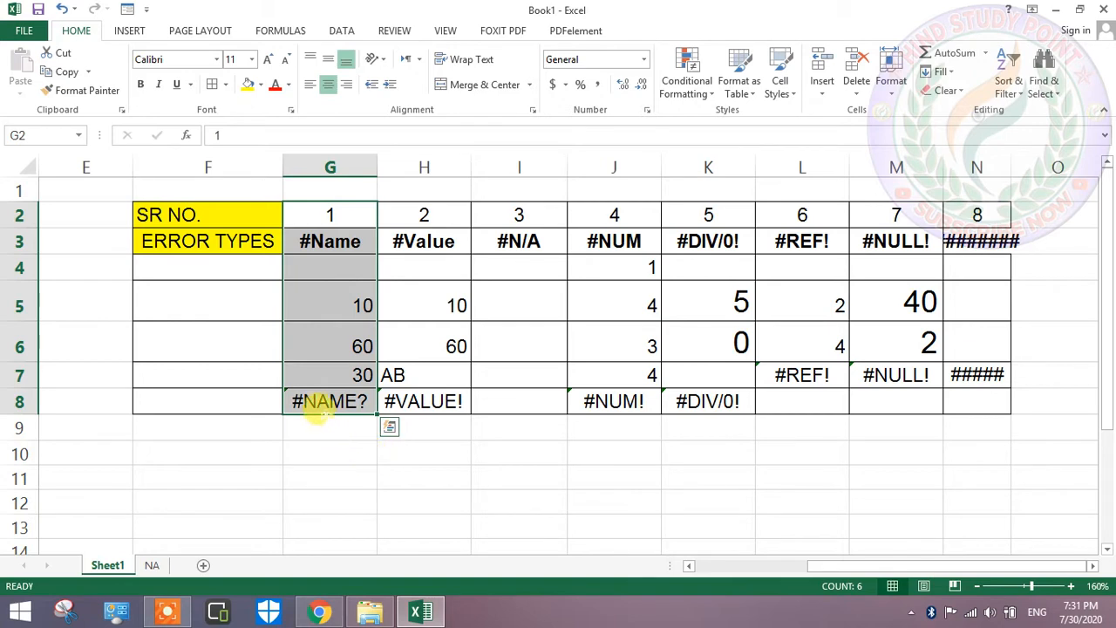
pyautogui.click(330, 402)
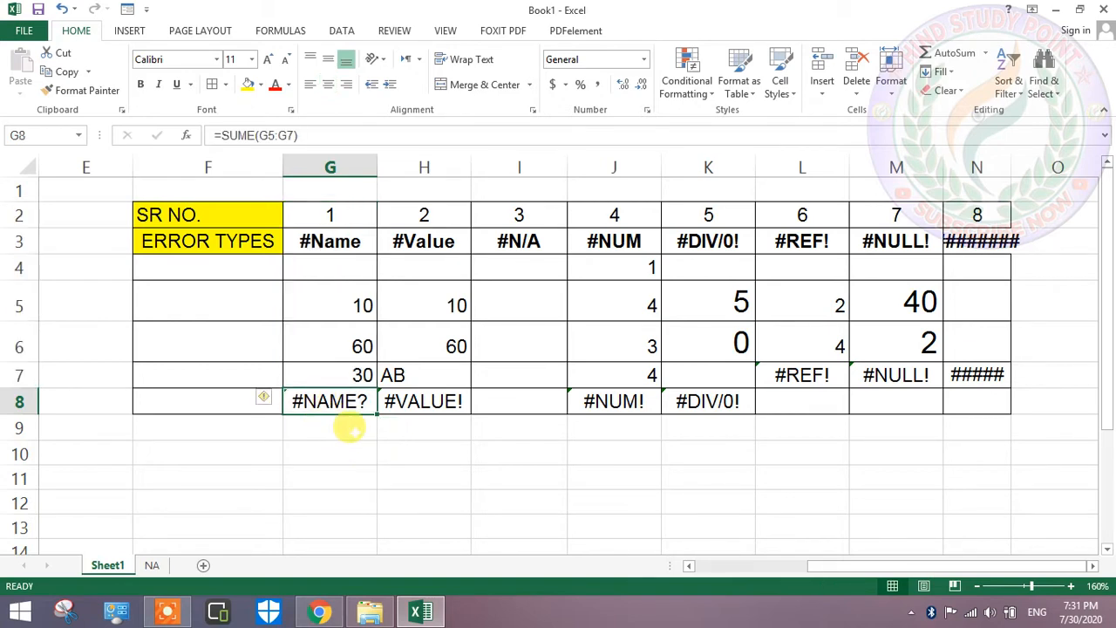
pyautogui.press('BackSpace')
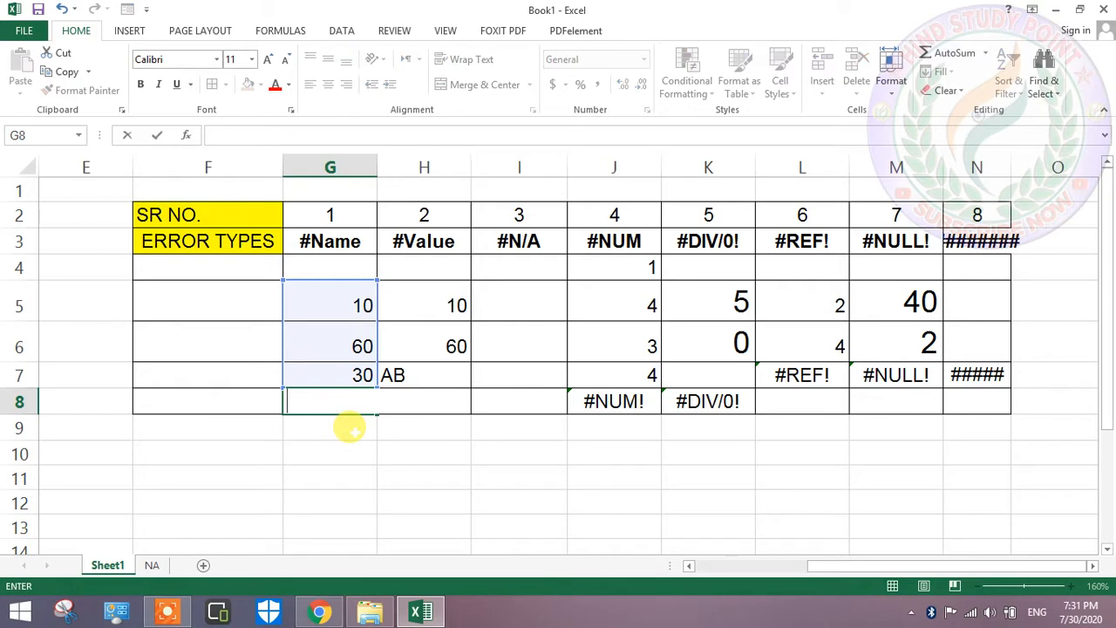
pyautogui.write('=SU')
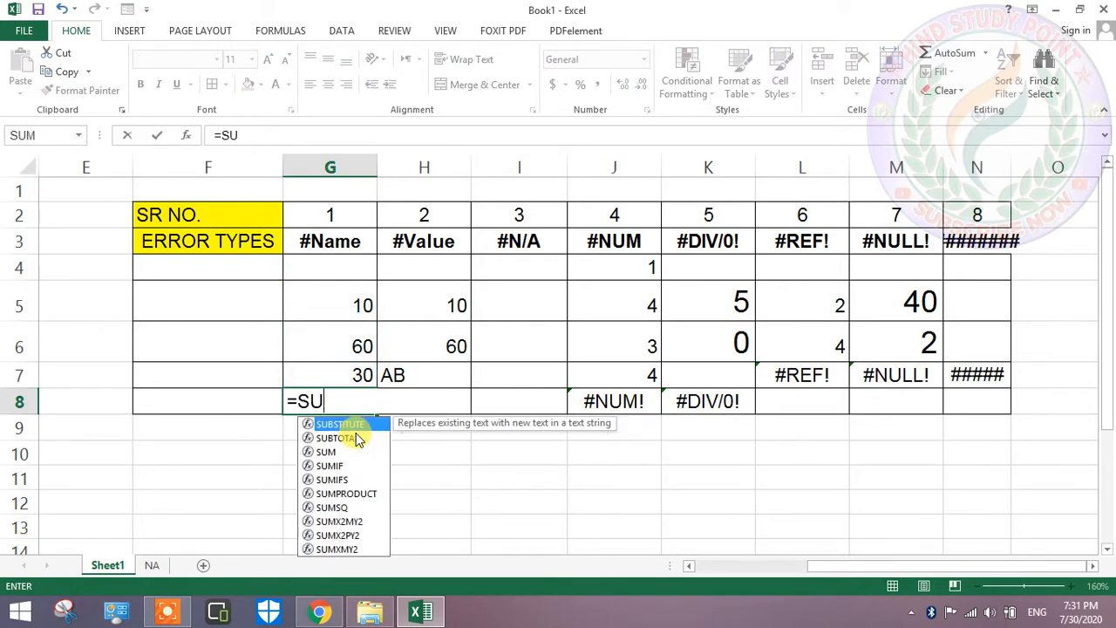
pyautogui.write('M')
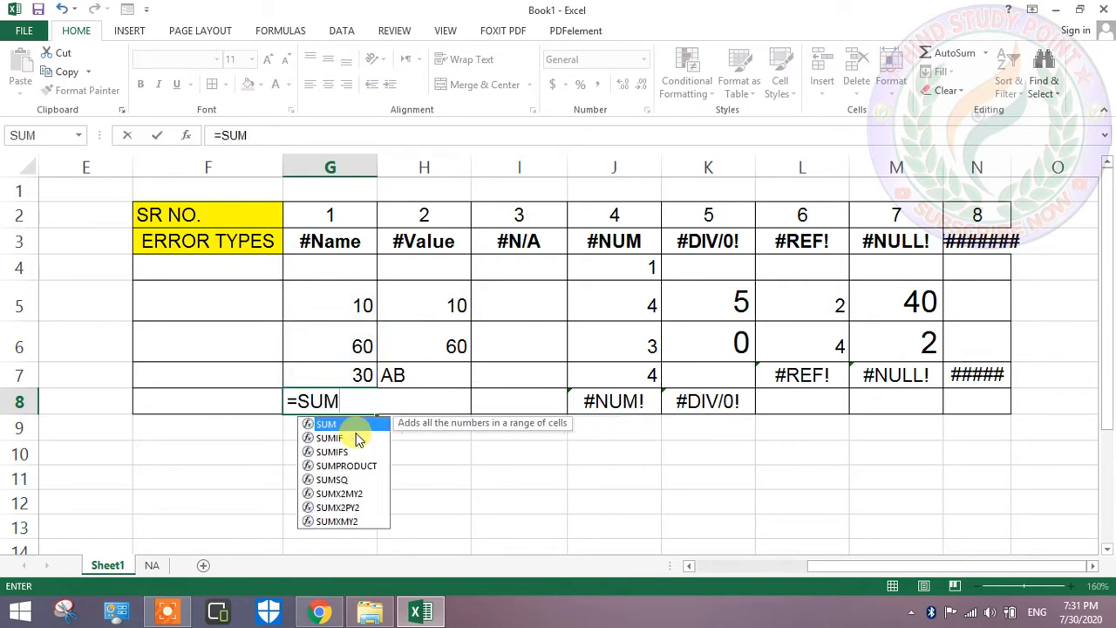
pyautogui.doubleClick(349, 425)
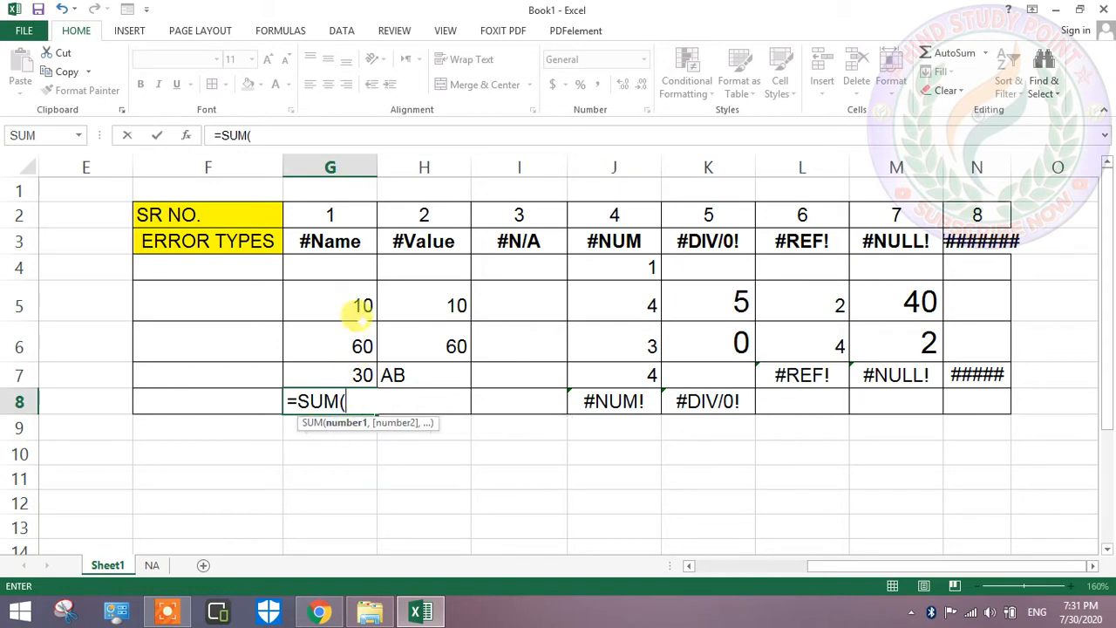
pyautogui.moveTo(361, 299); pyautogui.dragTo(358, 347)
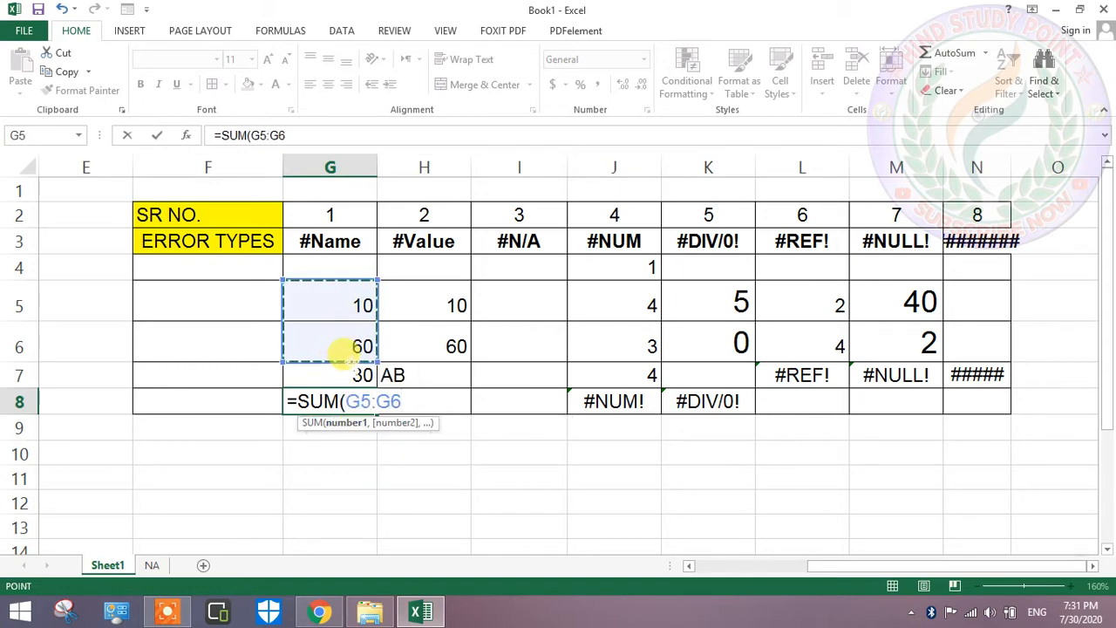
pyautogui.press('Return')
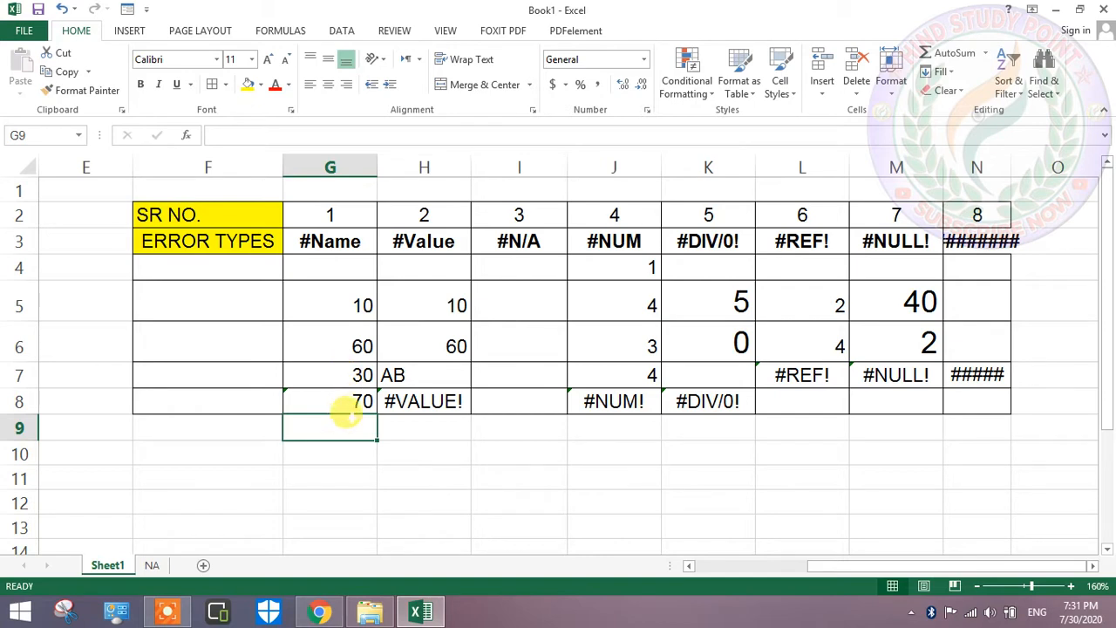
pyautogui.doubleClick(344, 399)
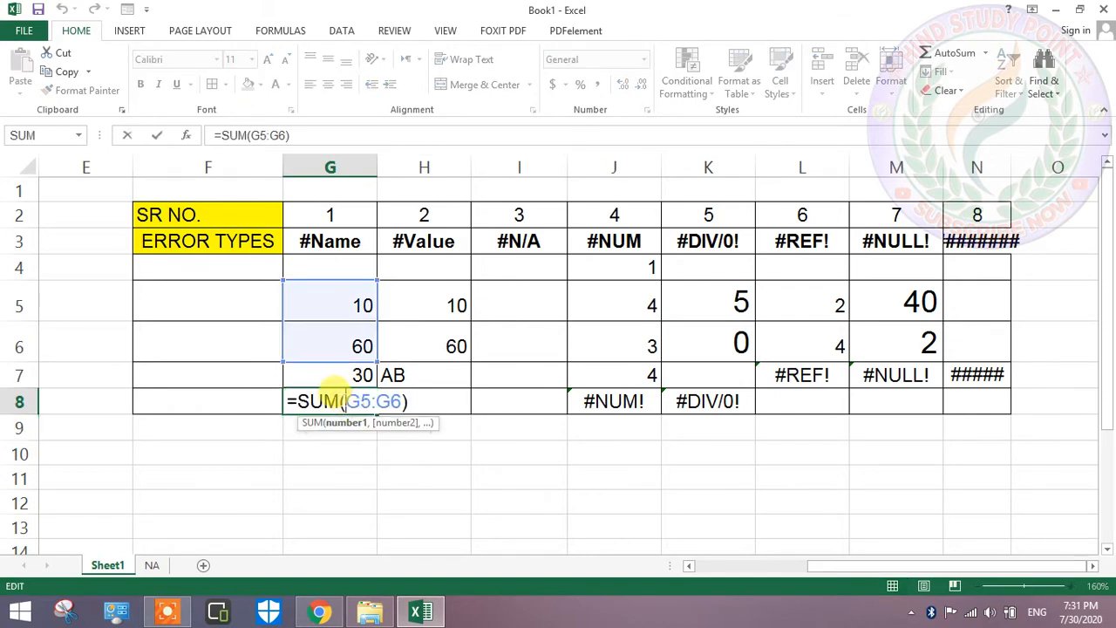
pyautogui.click(340, 401)
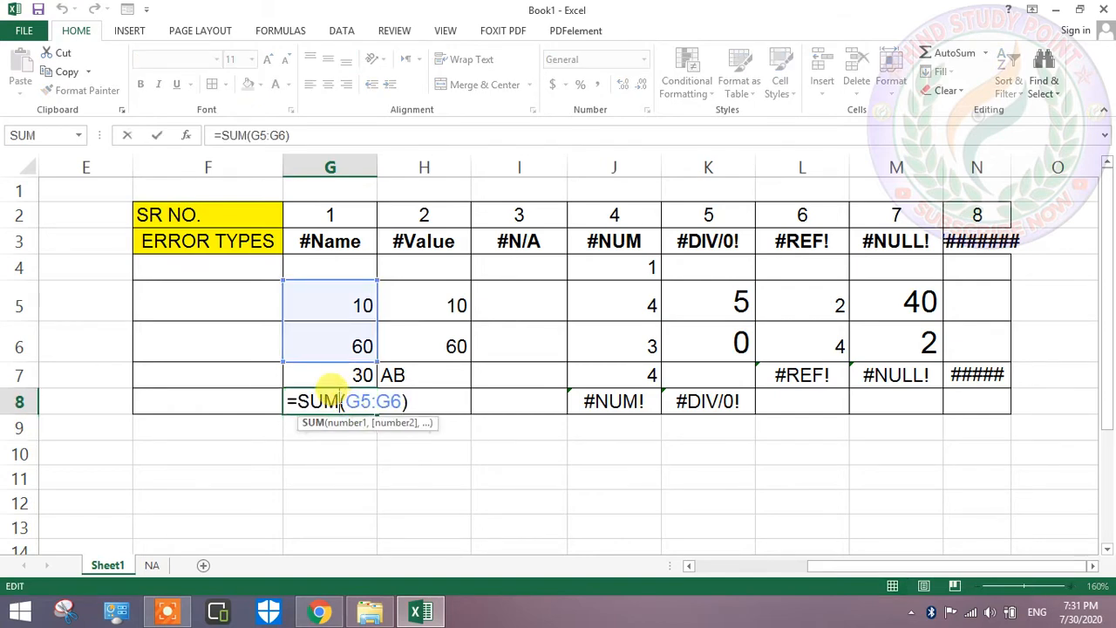
pyautogui.write('A')
pyautogui.press('BackSpace')
pyautogui.press('Return')
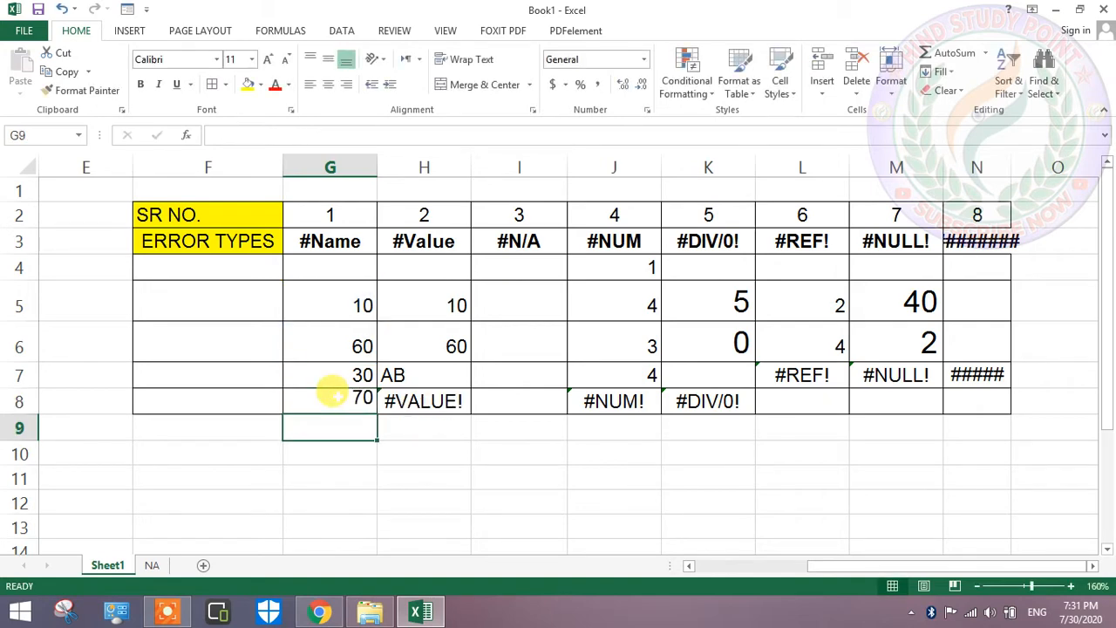
# - Misspell the function name in cell G8 so the formula reads =SUMA(G5:G6), and check the entered formula
pyautogui.doubleClick(331, 399)
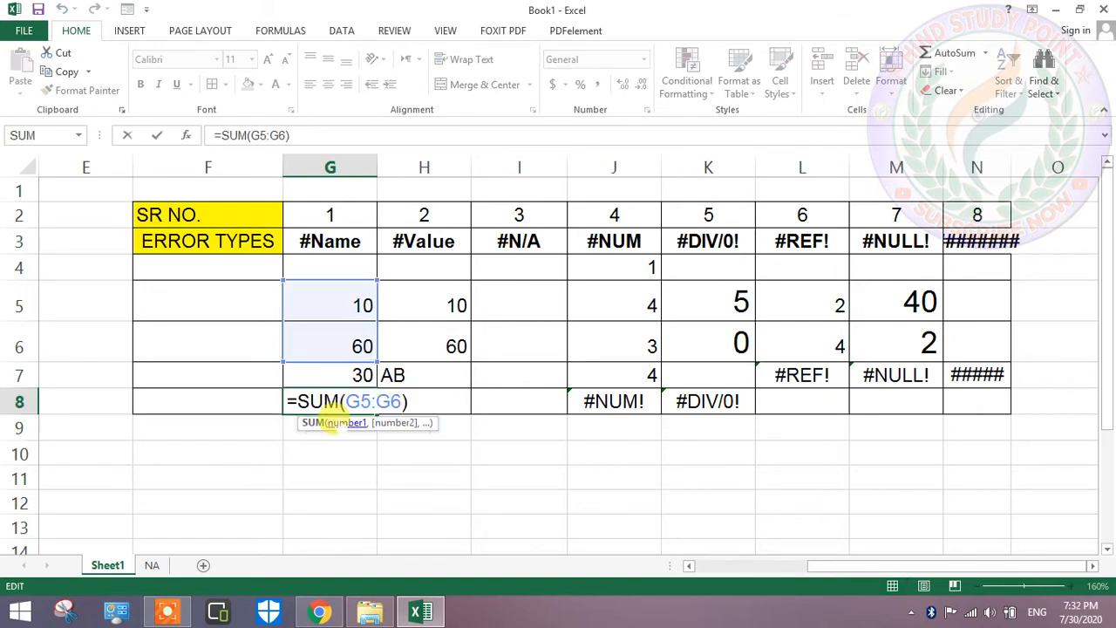
pyautogui.write('A')
pyautogui.press('Return')
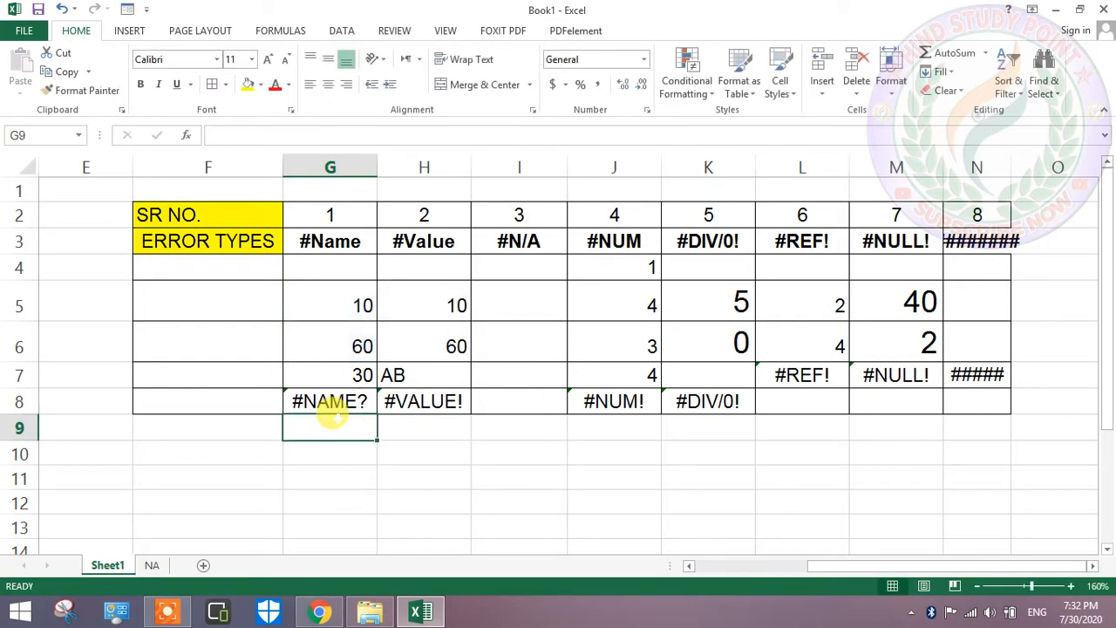
pyautogui.click(325, 401)
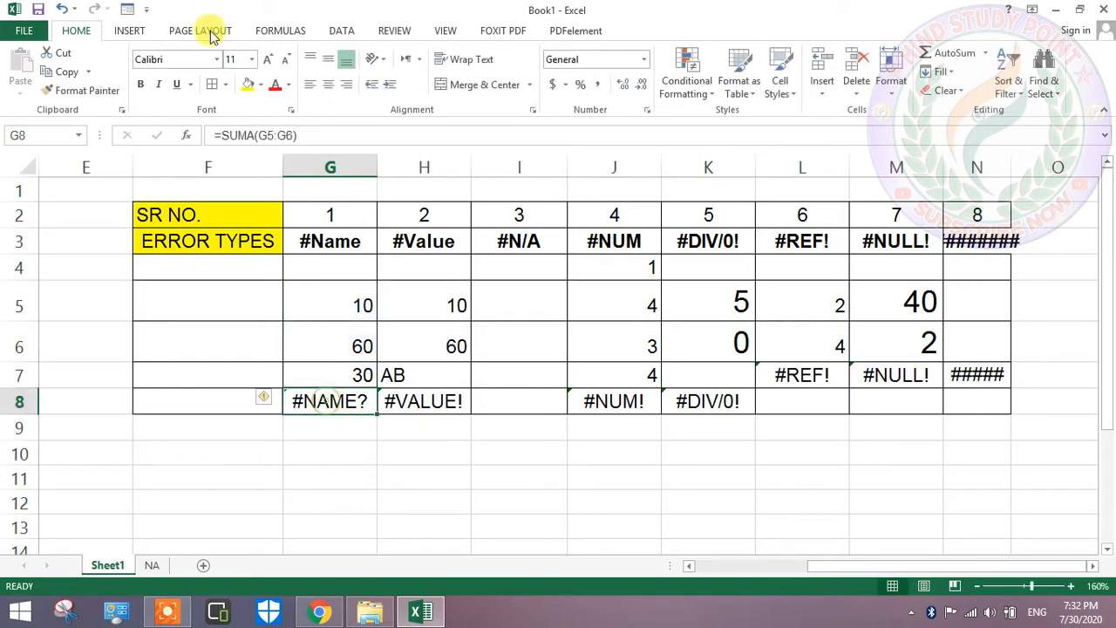
# - Change the function name in cell G8 to SUME so the formula reads =SUME(G5:G6)
pyautogui.moveTo(213, 134); pyautogui.dragTo(294, 134)
pyautogui.click(296, 135)
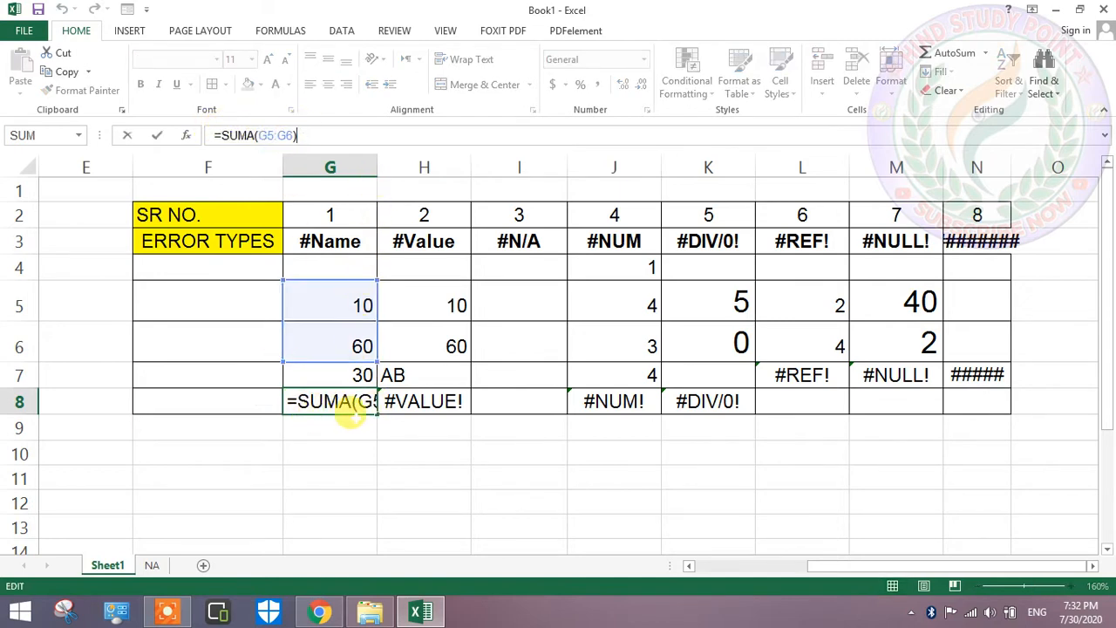
pyautogui.click(339, 395)
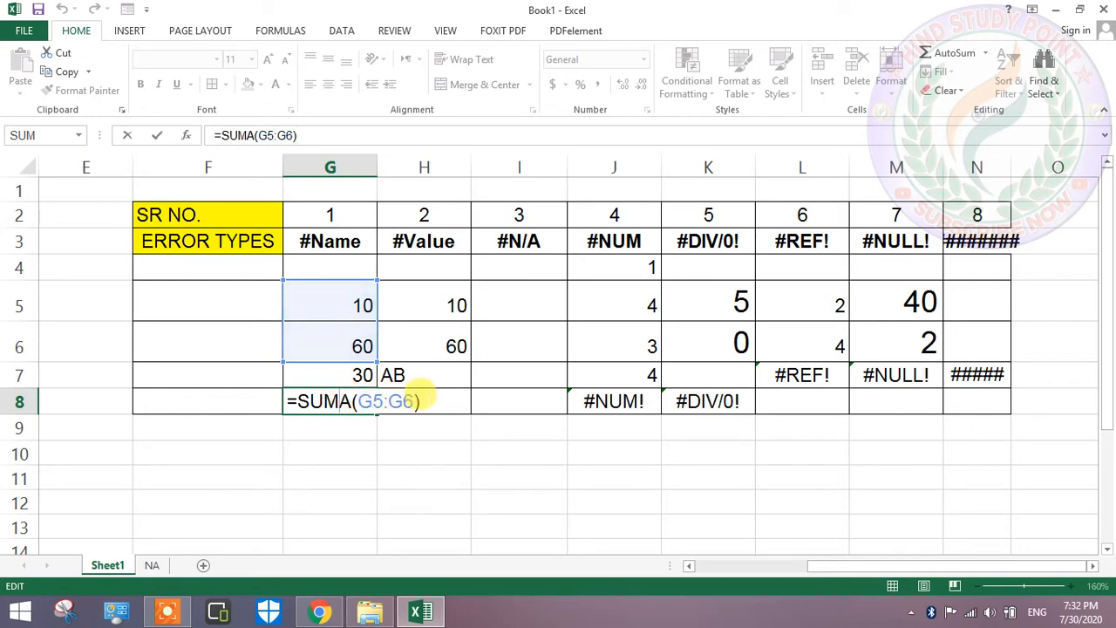
pyautogui.moveTo(427, 400); pyautogui.dragTo(296, 401)
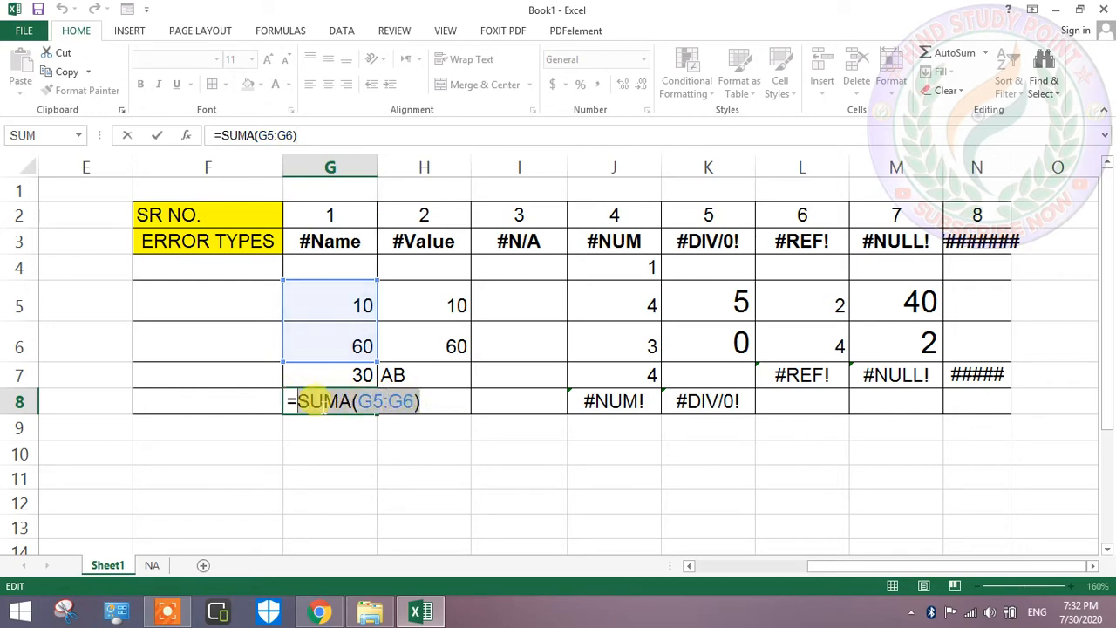
pyautogui.click(340, 401)
pyautogui.press('Delete')
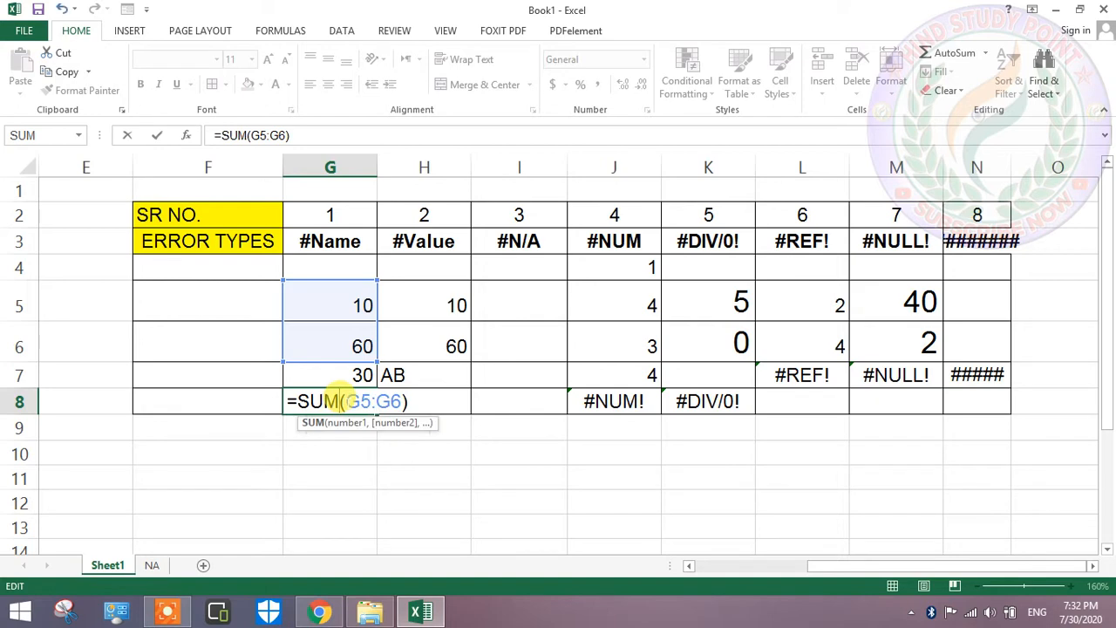
pyautogui.write('E')
pyautogui.press('Return')
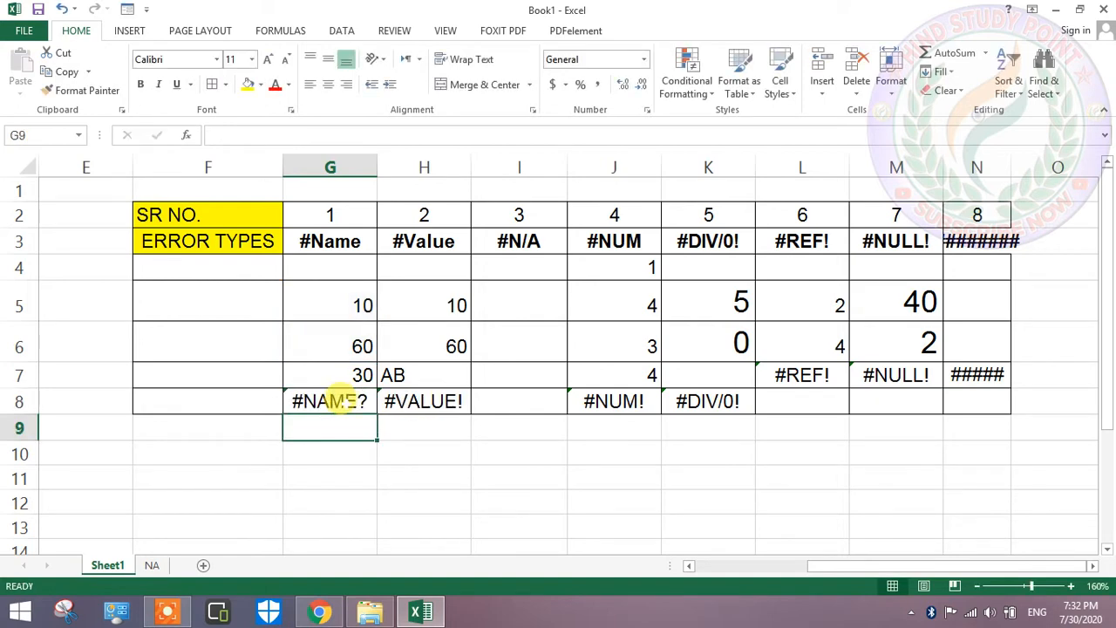
# - Replace the function name in cell G8 with LENA so the formula reads =LENA(G5:G6)
pyautogui.click(335, 401)
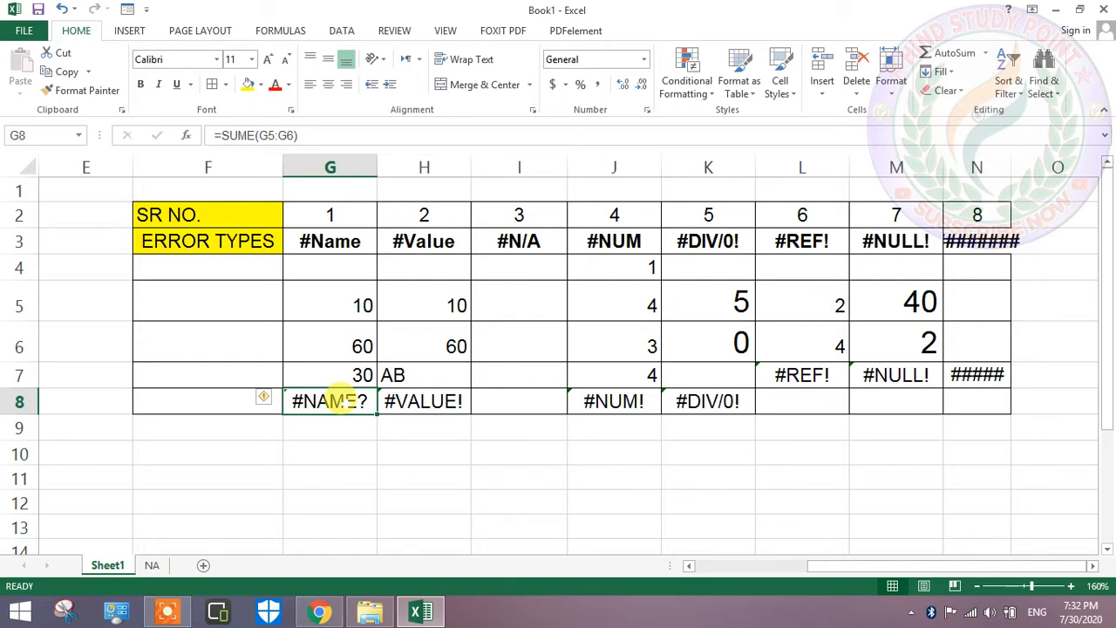
pyautogui.doubleClick(340, 401)
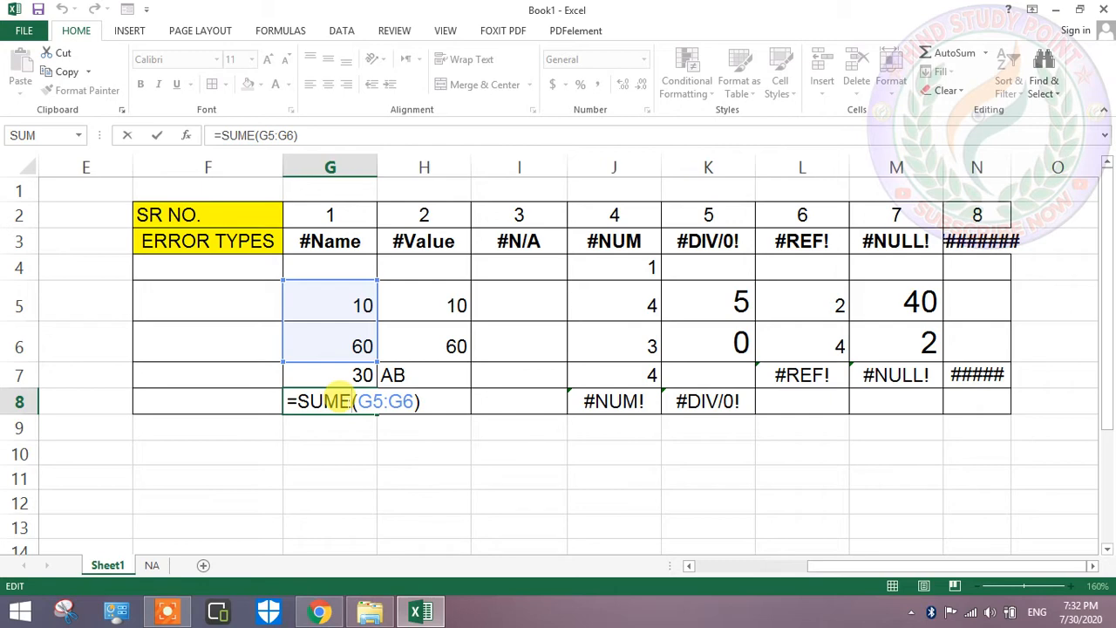
pyautogui.press('BackSpace')
pyautogui.press('BackSpace')
pyautogui.press('BackSpace')
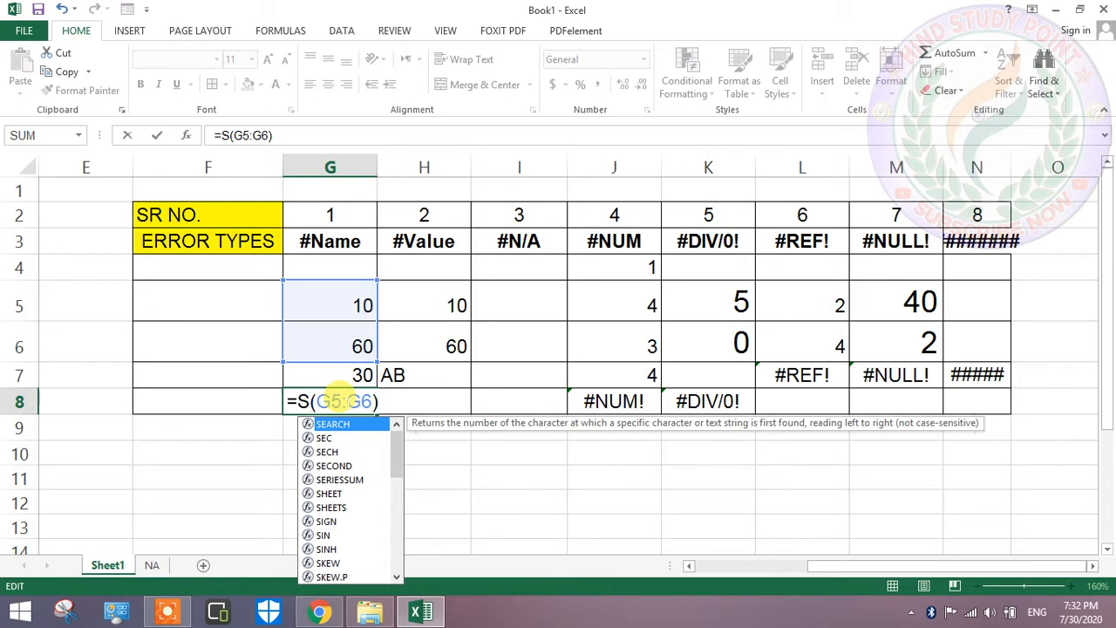
pyautogui.press('BackSpace')
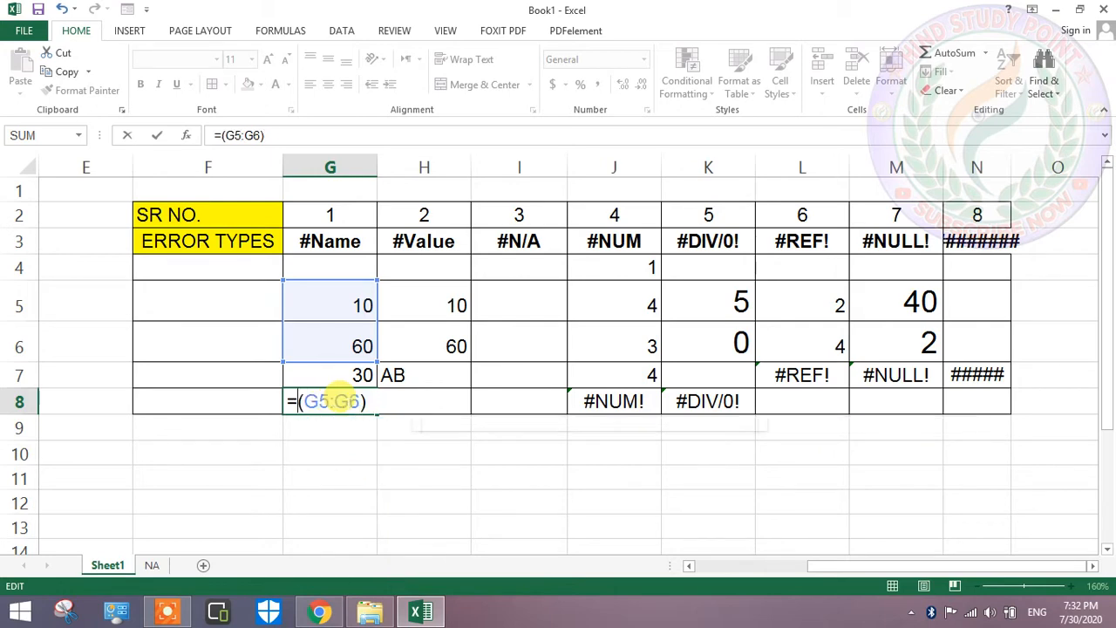
pyautogui.write('LEN')
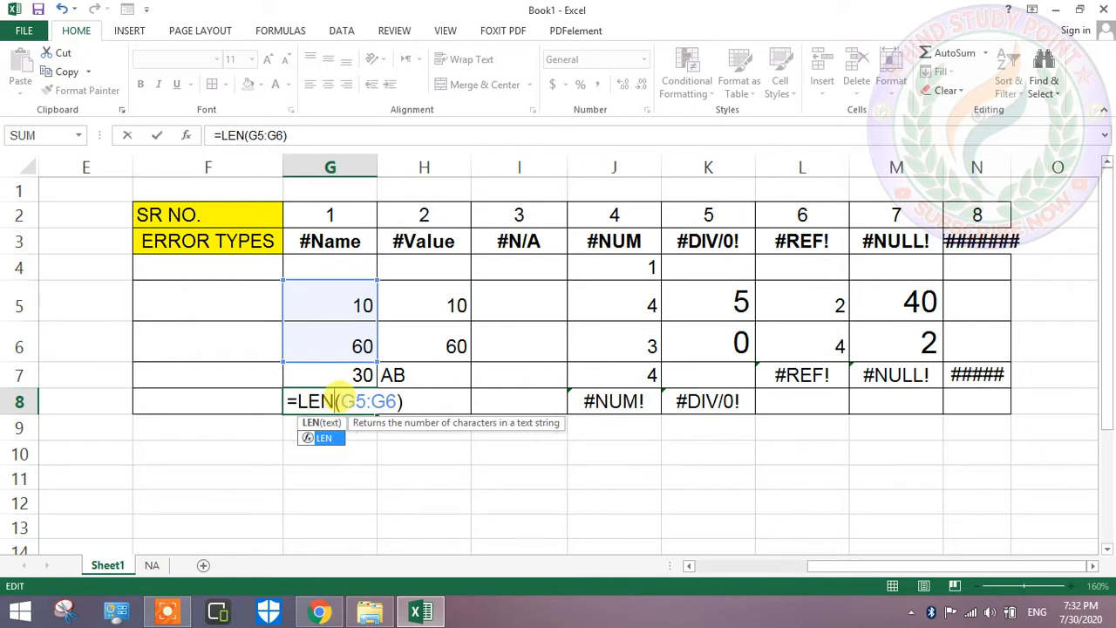
pyautogui.write('A')
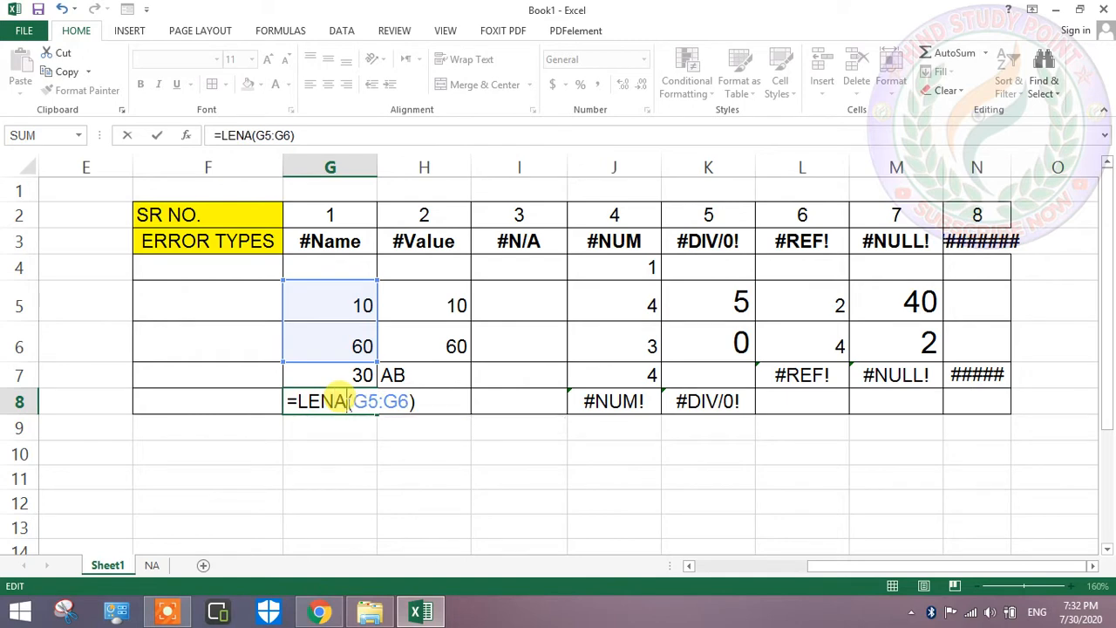
pyautogui.press('Return')
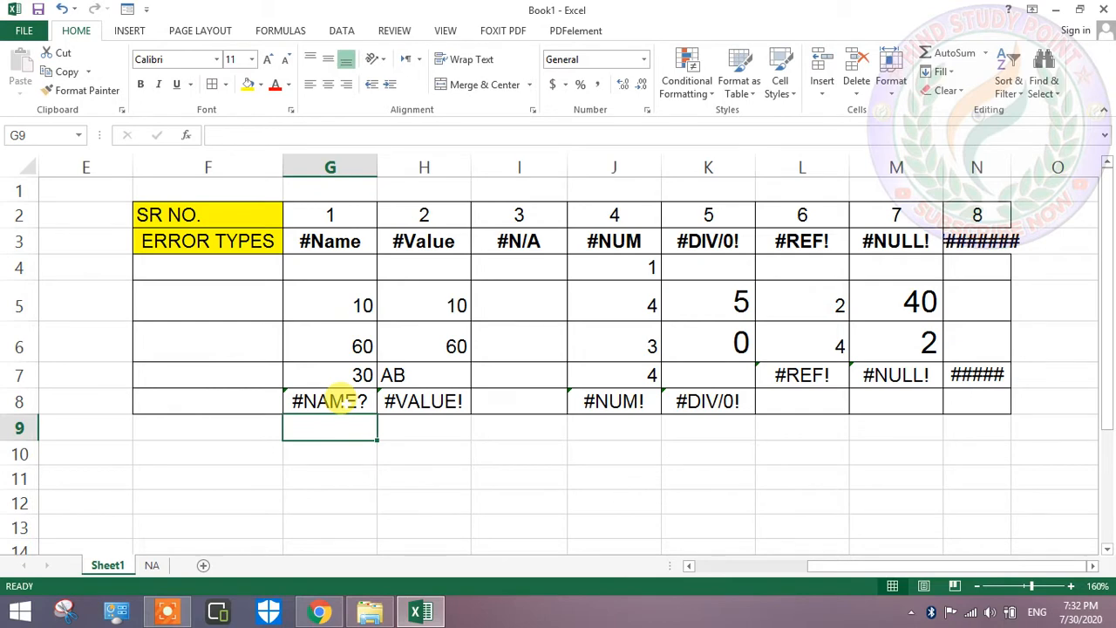
# - Enter the formula =UPPER(F3) in cell G10, referring to the ERROR TYPES header cell
pyautogui.press('Down')
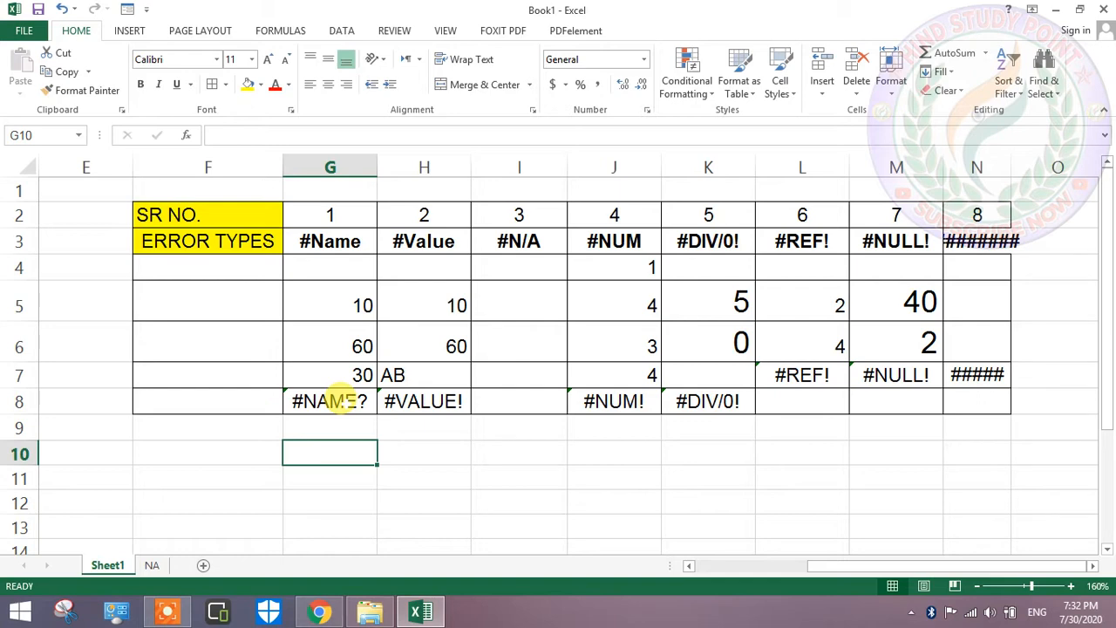
pyautogui.write('=')
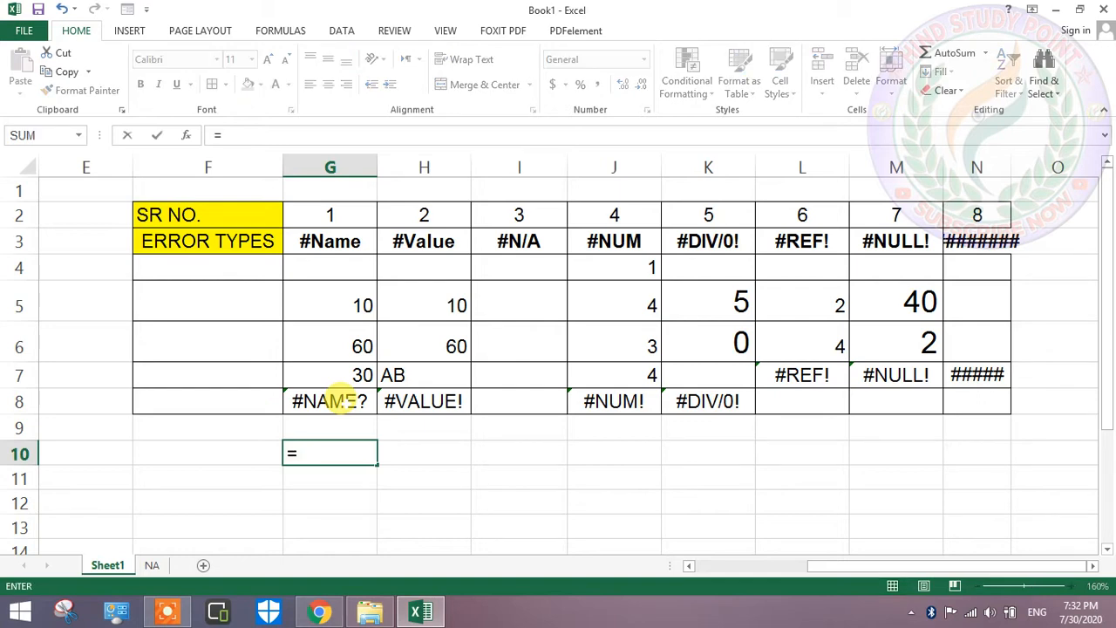
pyautogui.write('UP')
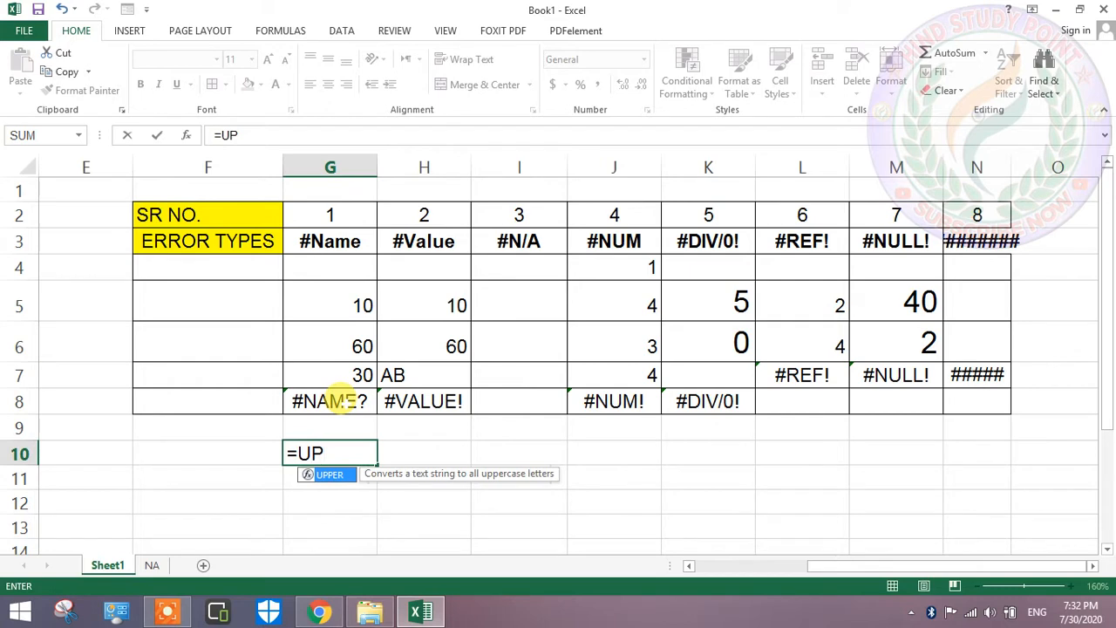
pyautogui.press('Tab')
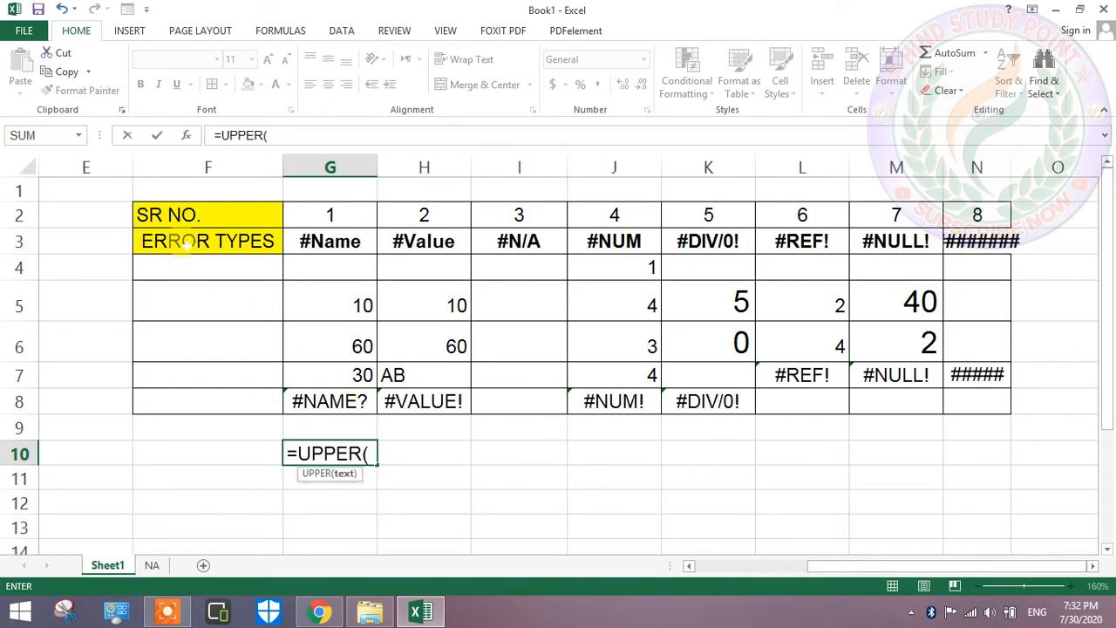
pyautogui.click(183, 240)
pyautogui.write(')')
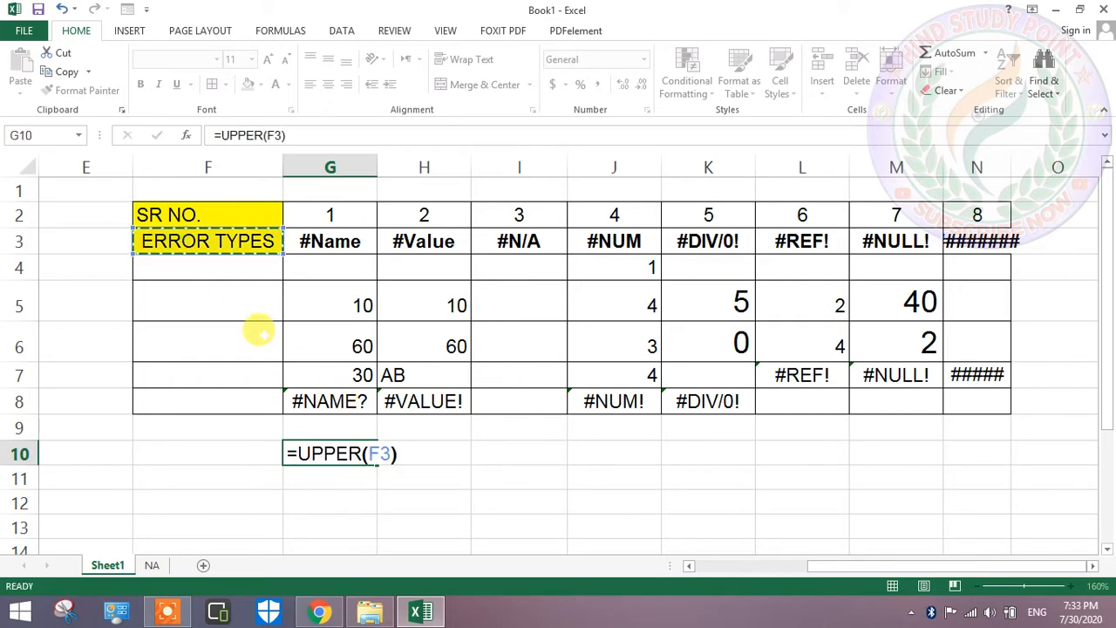
pyautogui.press('Return')
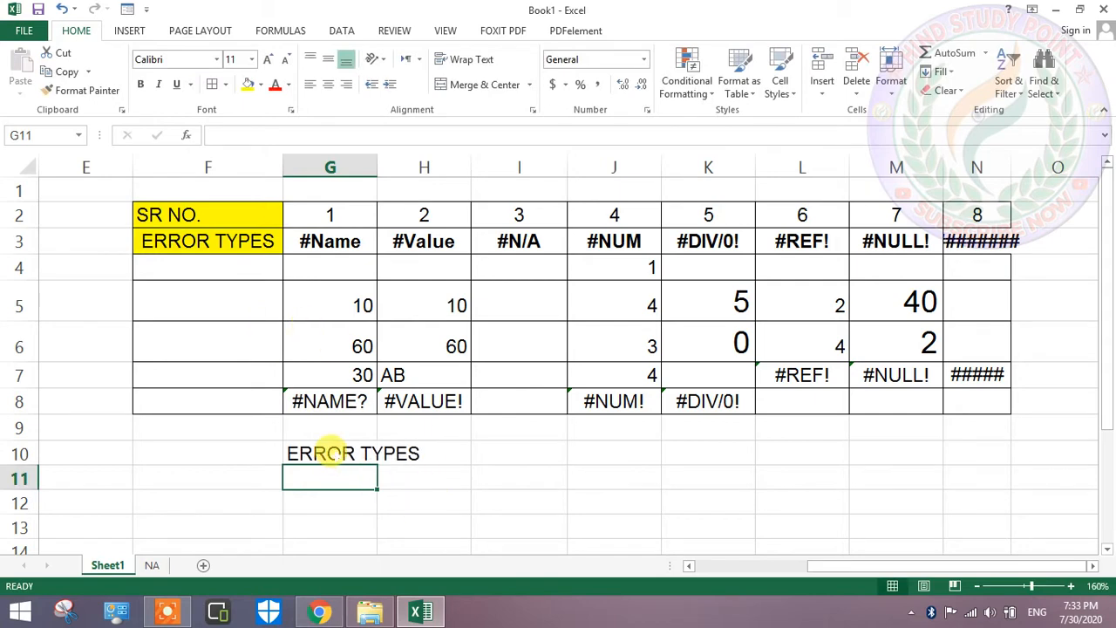
# - Misspell the function name in cell G10 so the formula reads =UPPERA(F3), and check the entered formula
pyautogui.click(331, 452)
pyautogui.doubleClick(331, 453)
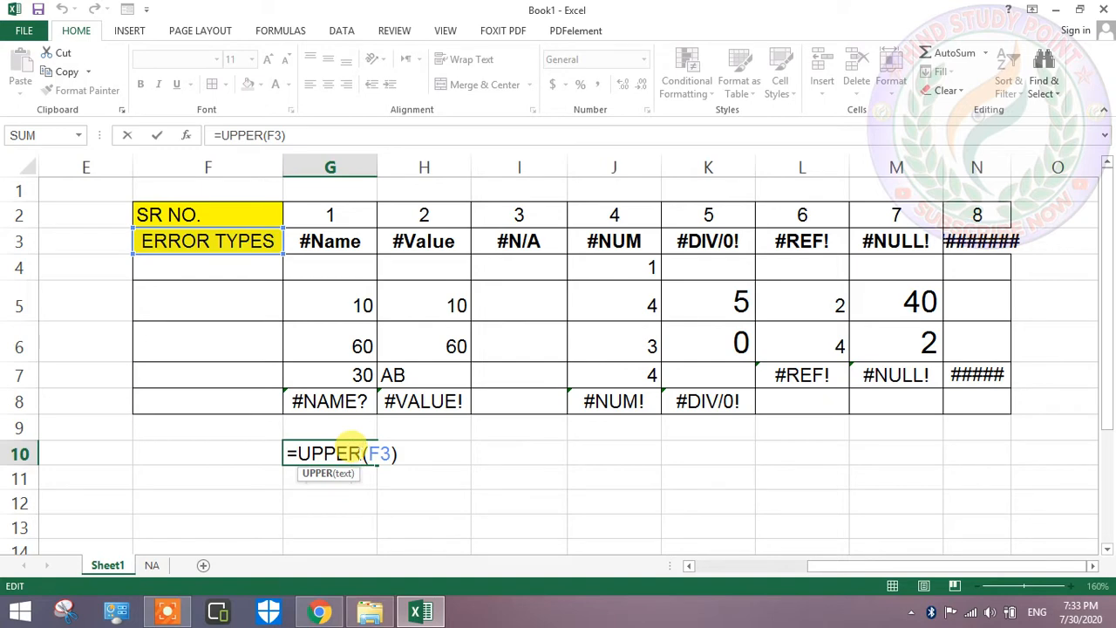
pyautogui.write('A')
pyautogui.press('Return')
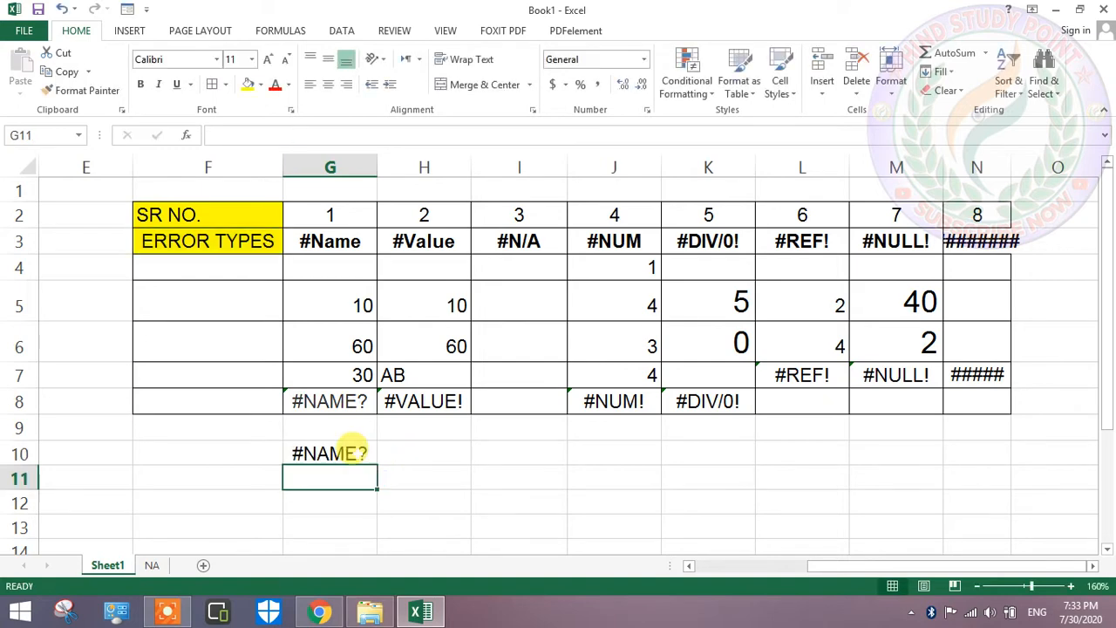
pyautogui.click(336, 453)
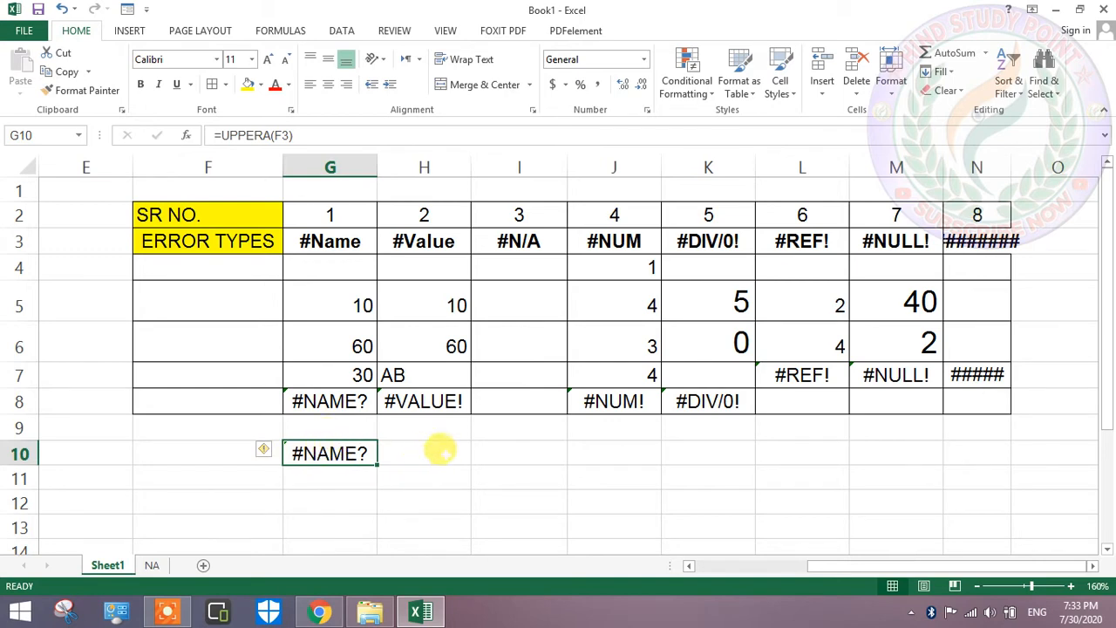
# - Check the #Value example formula in cell H8 and enter the same addition, =H5+H6+H7, in cell H10
pyautogui.click(438, 450)
pyautogui.click(408, 392)
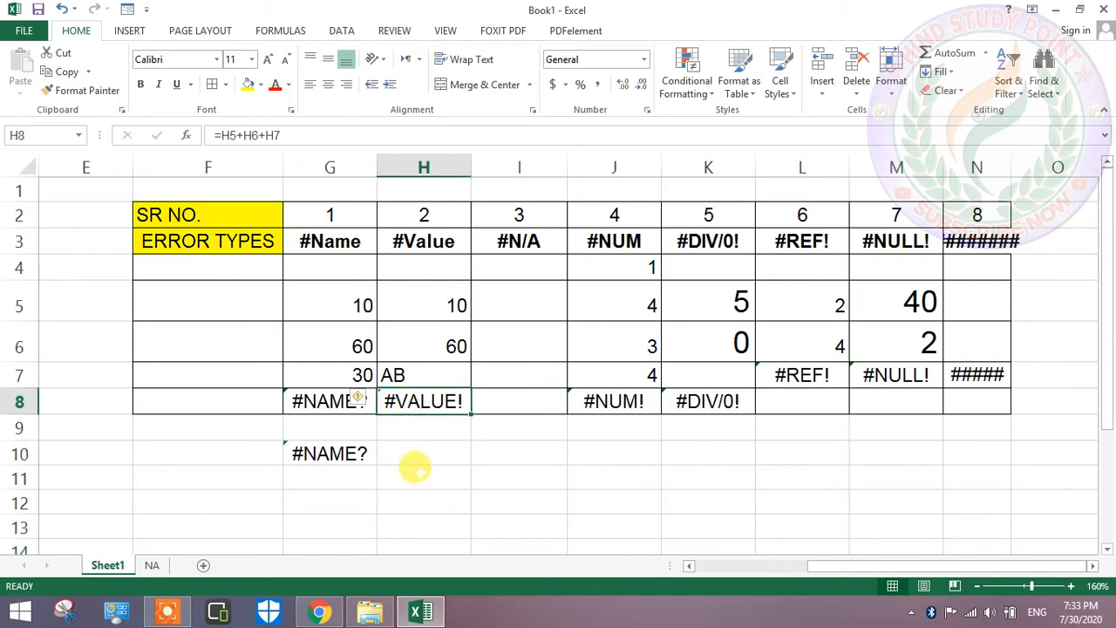
pyautogui.click(429, 450)
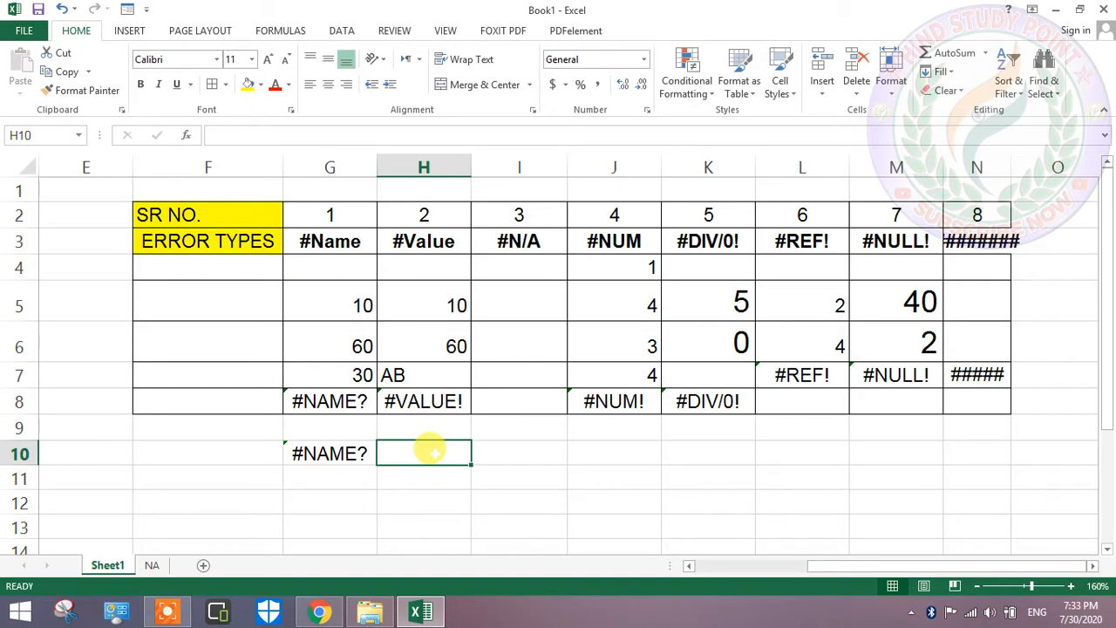
pyautogui.write('=')
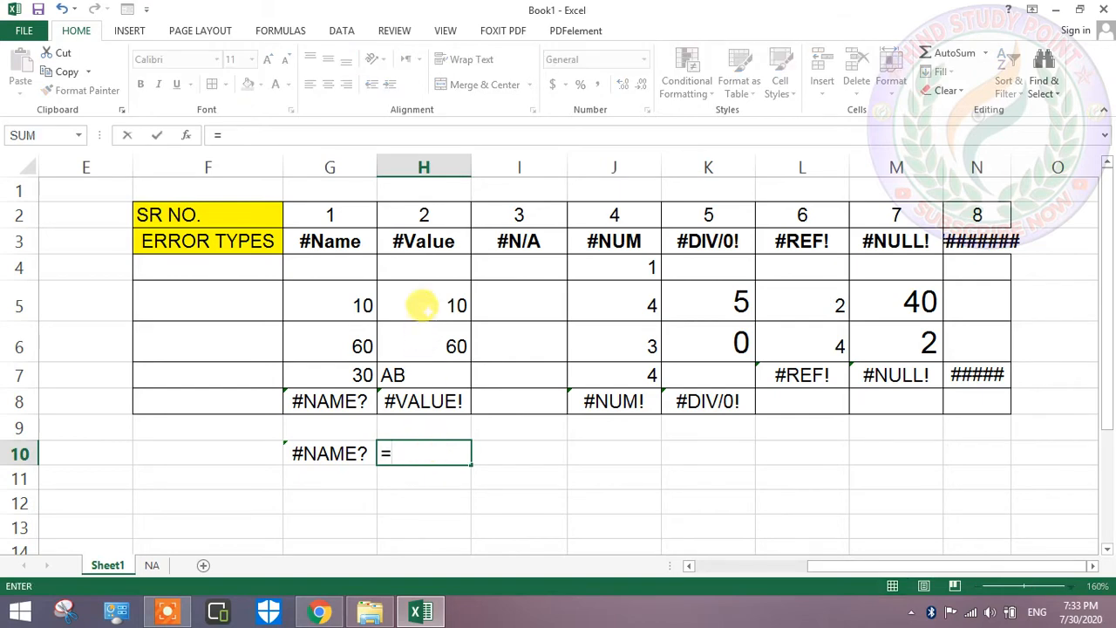
pyautogui.click(427, 297)
pyautogui.write('+')
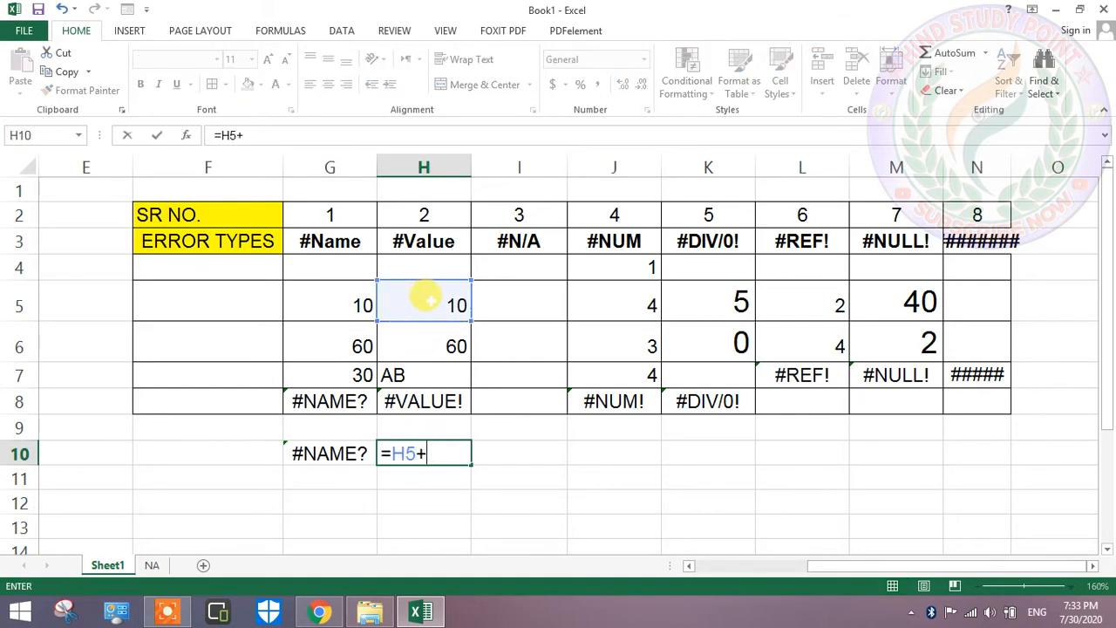
pyautogui.click(432, 330)
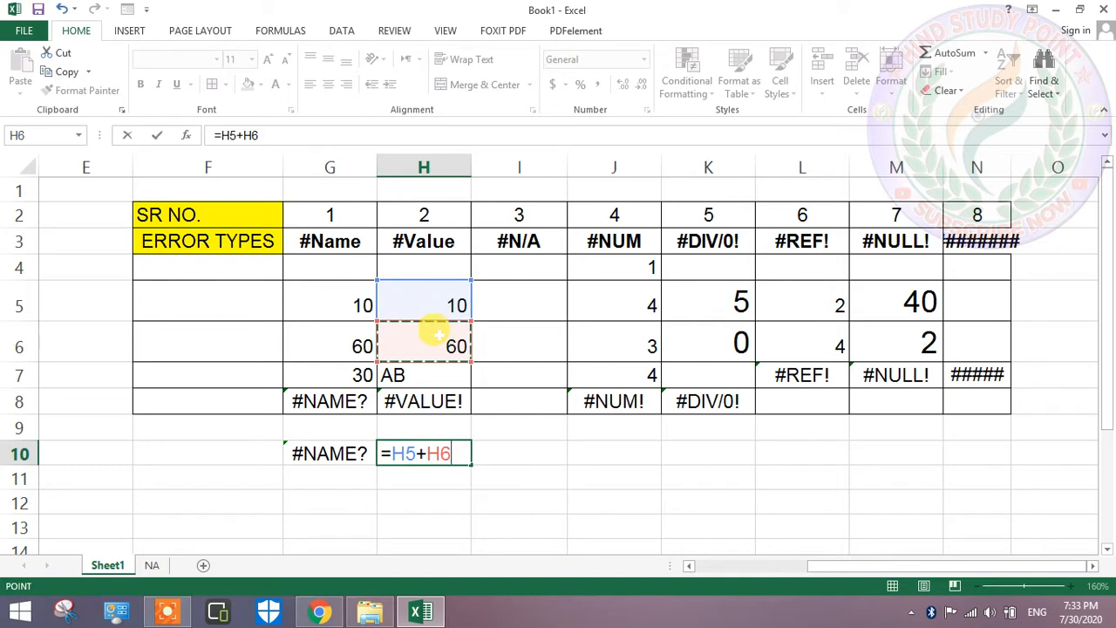
pyautogui.write('+')
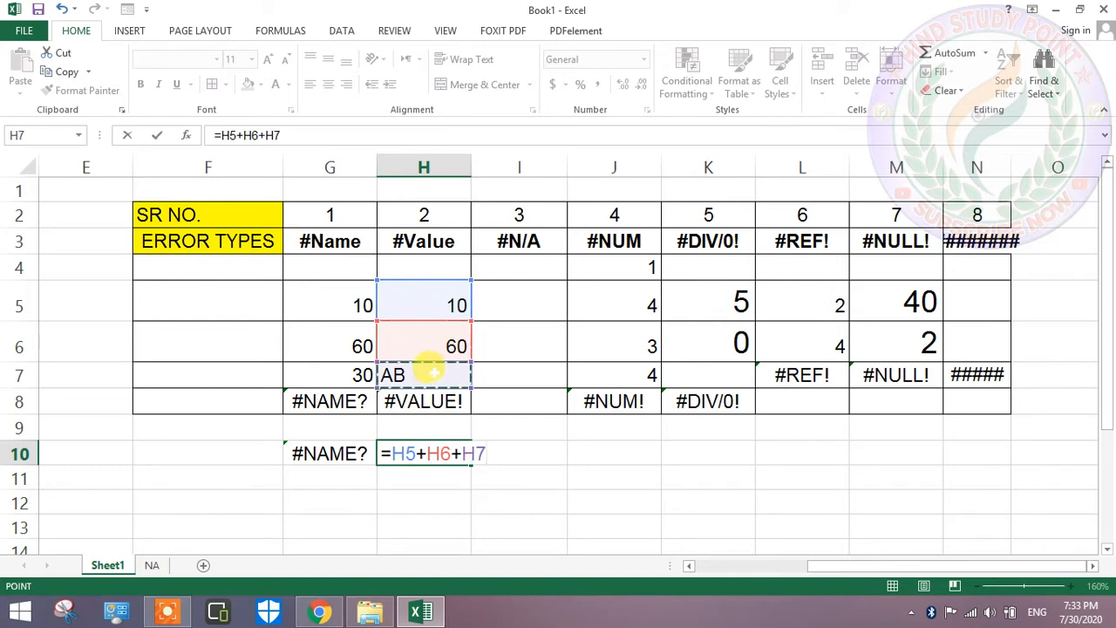
pyautogui.press('Return')
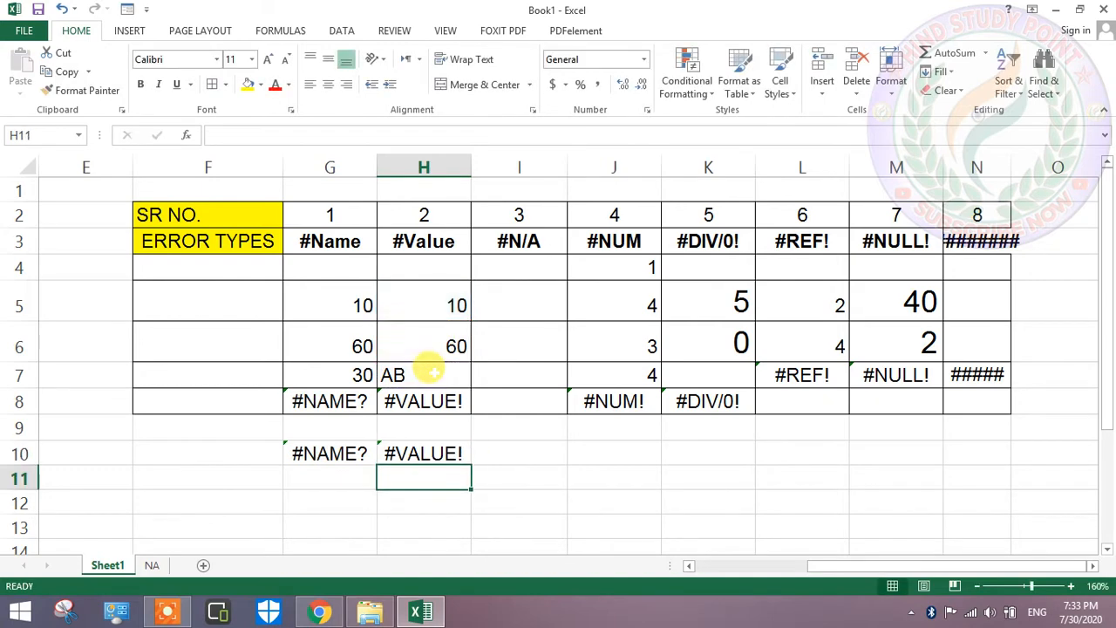
# - Examine the formula in cell H10 by highlighting its cell references, keeping it as =H5+H6+H7
pyautogui.click(394, 451)
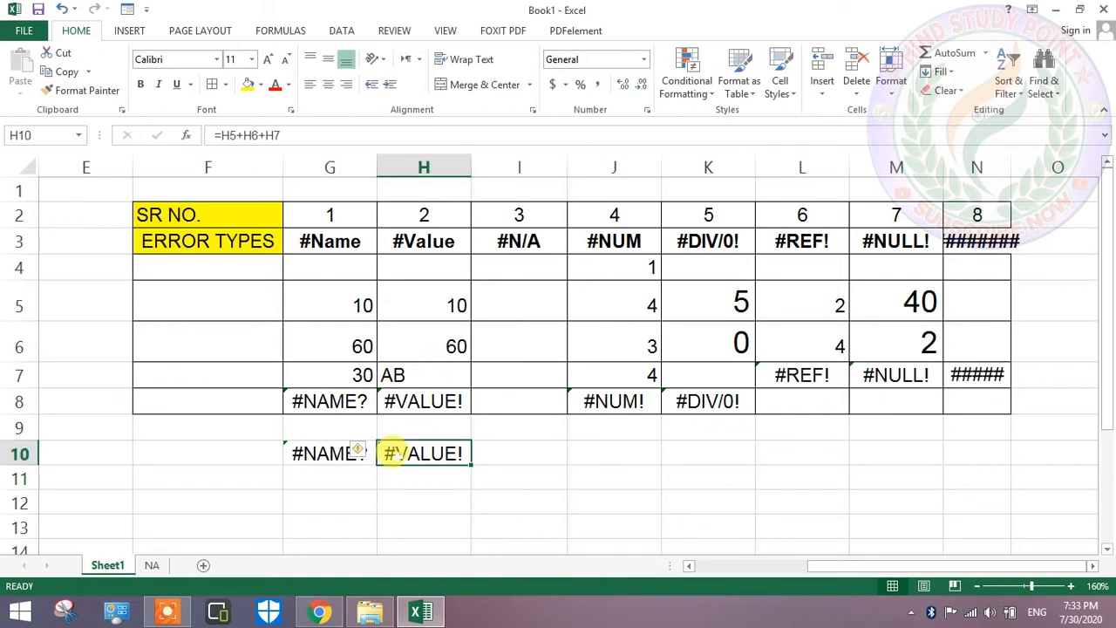
pyautogui.doubleClick(394, 451)
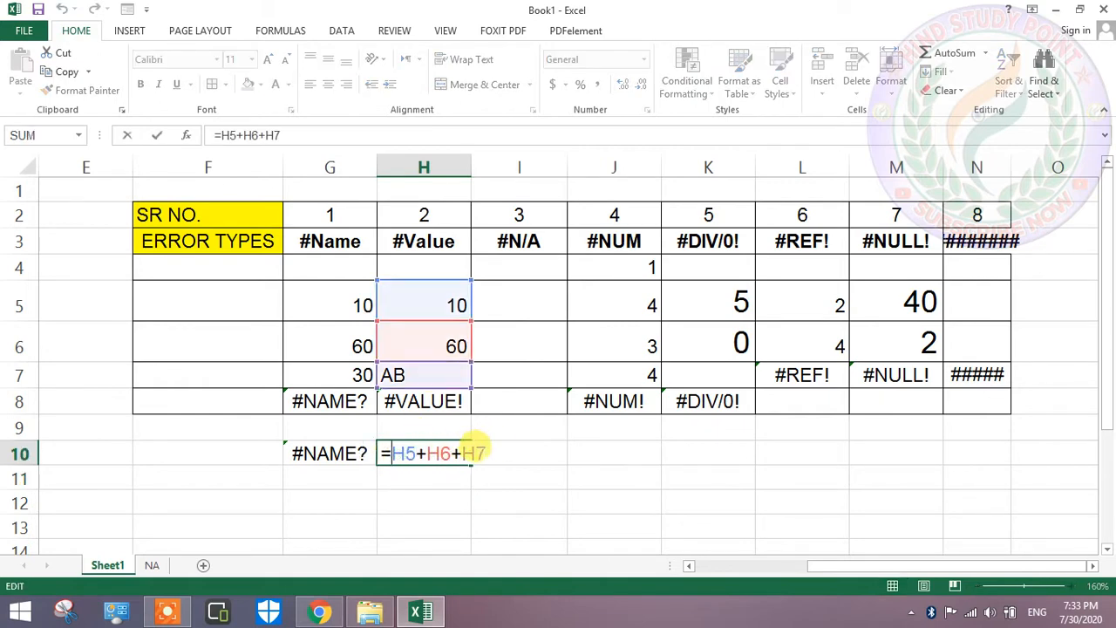
pyautogui.moveTo(407, 453); pyautogui.dragTo(370, 453)
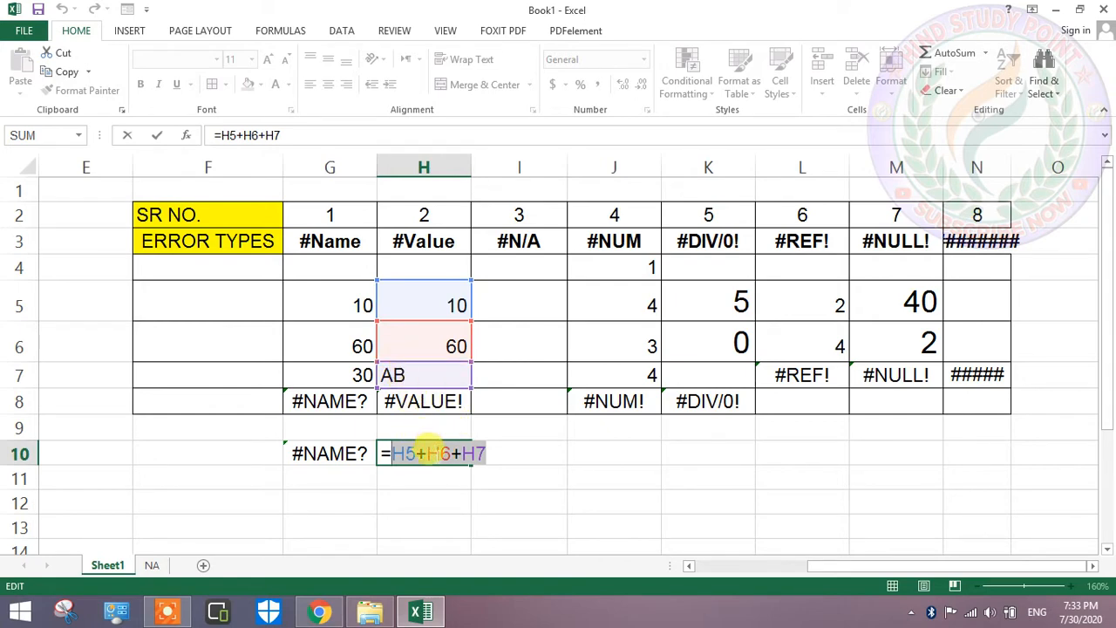
pyautogui.click(394, 421)
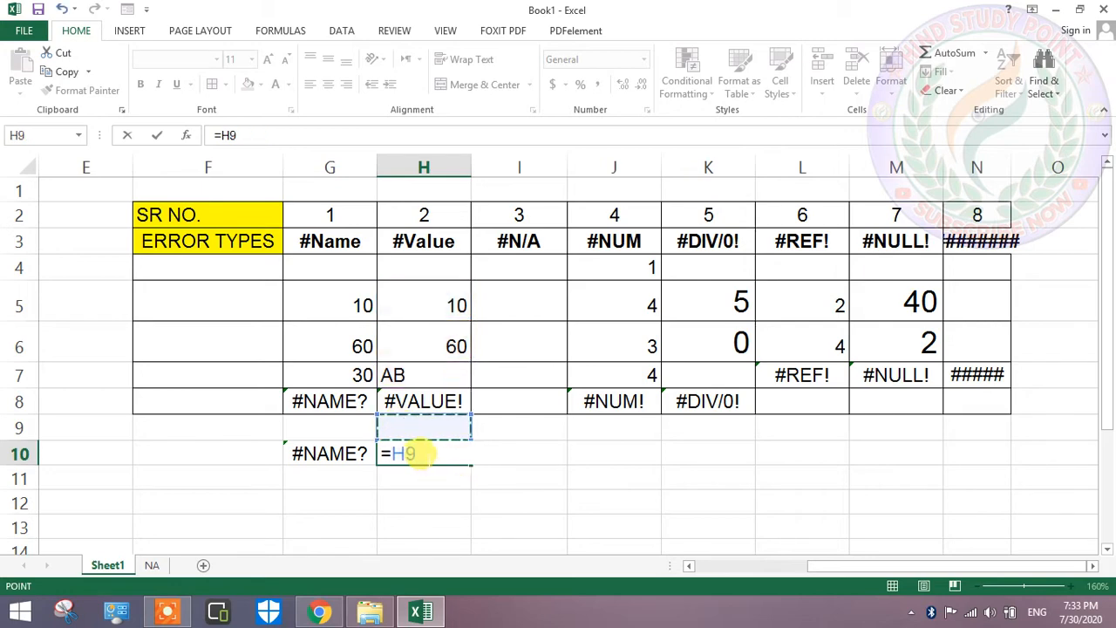
pyautogui.hotkey('ctrl', 'z')
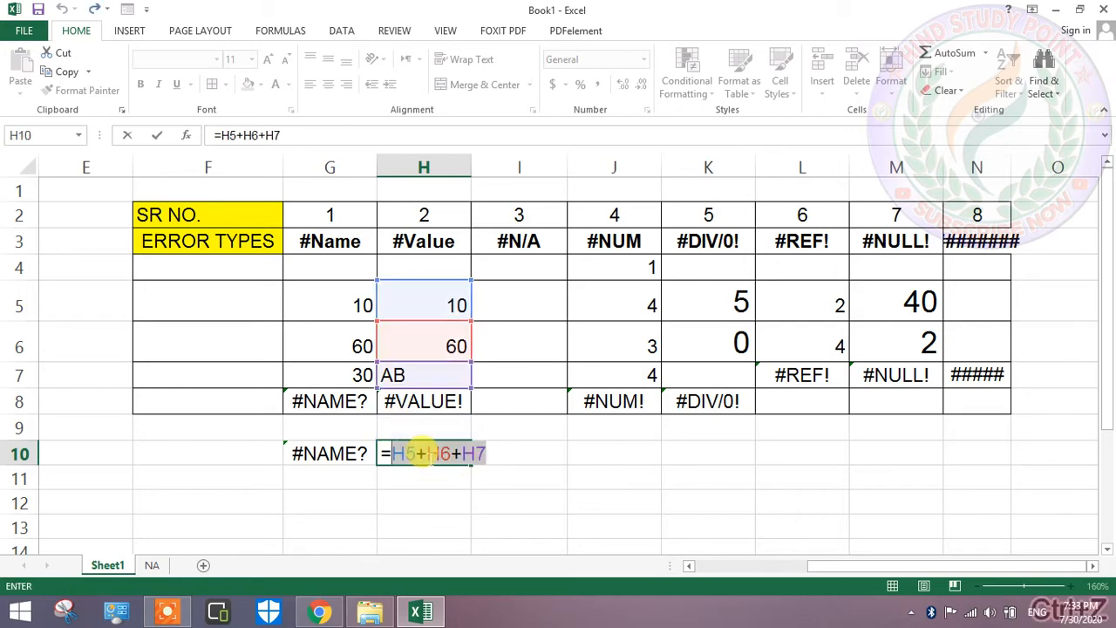
pyautogui.press('Return')
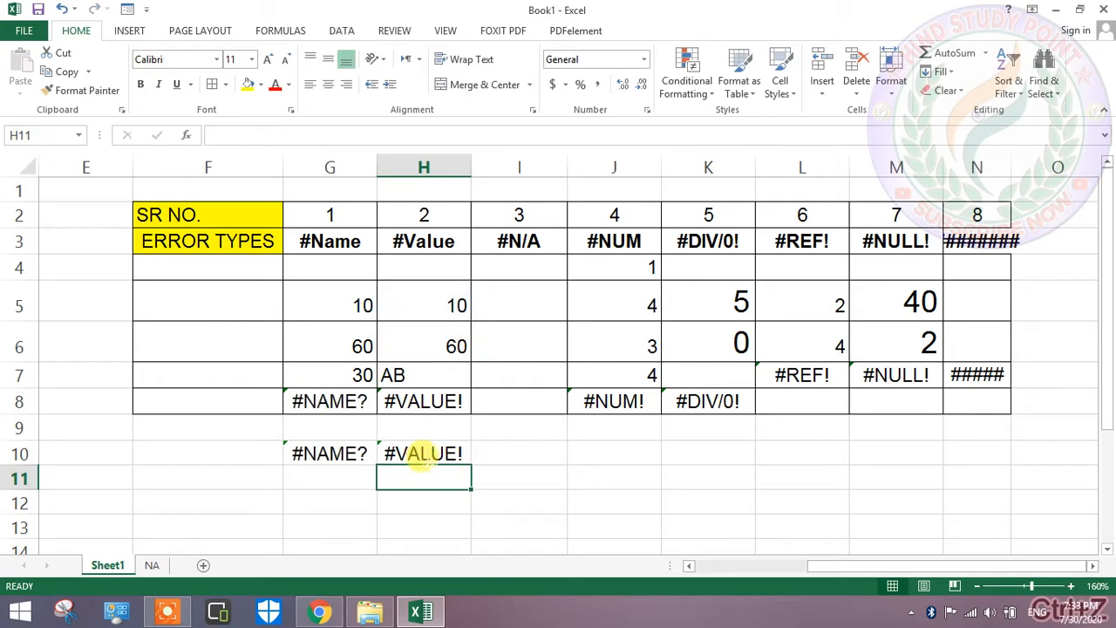
# - Compare the formula in cell H10 with the #Value example cells H5:H8
pyautogui.click(403, 453)
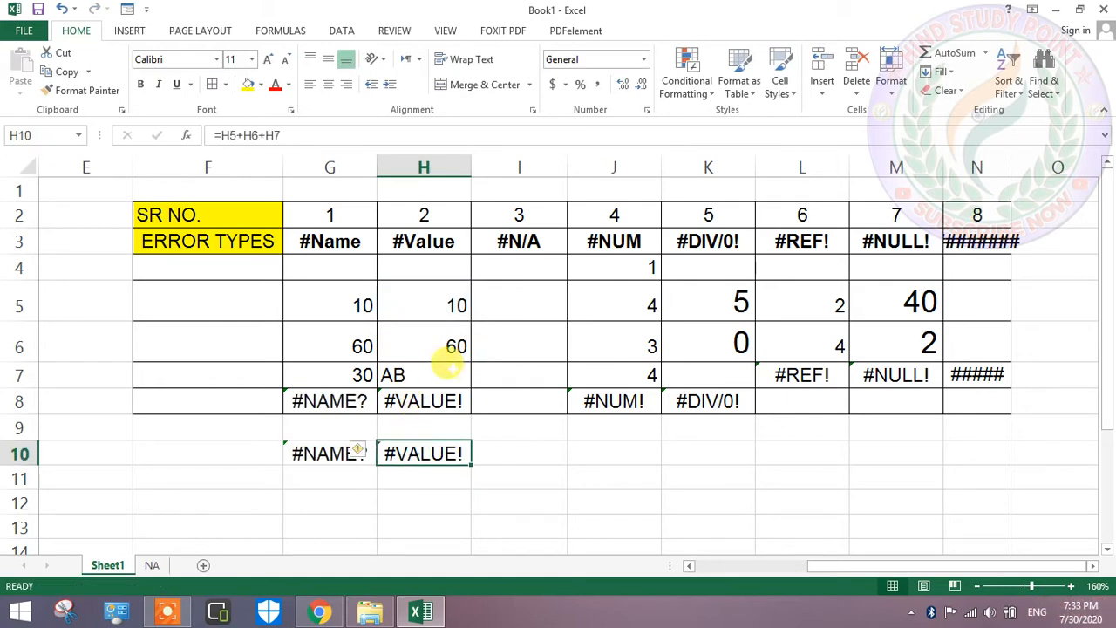
pyautogui.moveTo(429, 296); pyautogui.dragTo(432, 406)
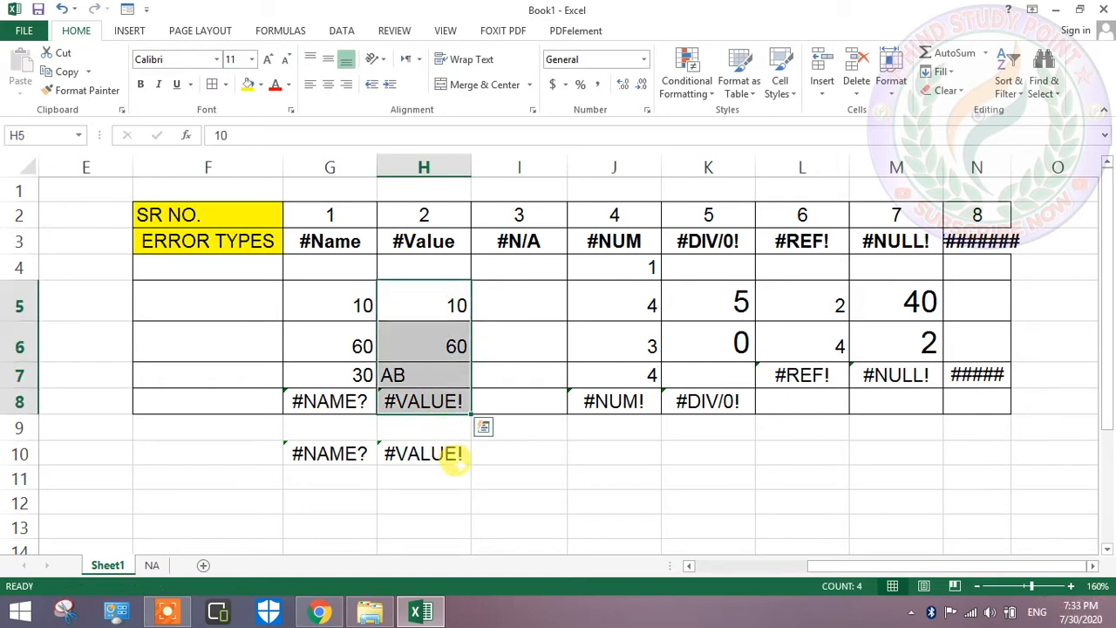
pyautogui.click(453, 457)
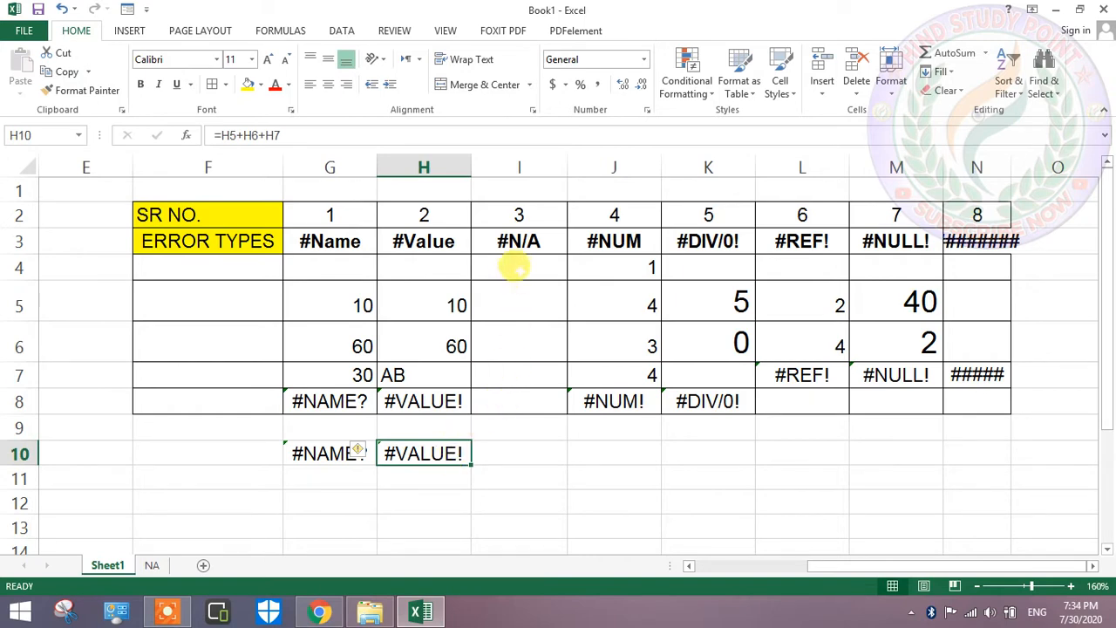
# - Highlight the #N/A column I3:I8, switch to the NA sheet and review its Name and Sales table in D6:E12
pyautogui.moveTo(519, 241); pyautogui.dragTo(528, 404)
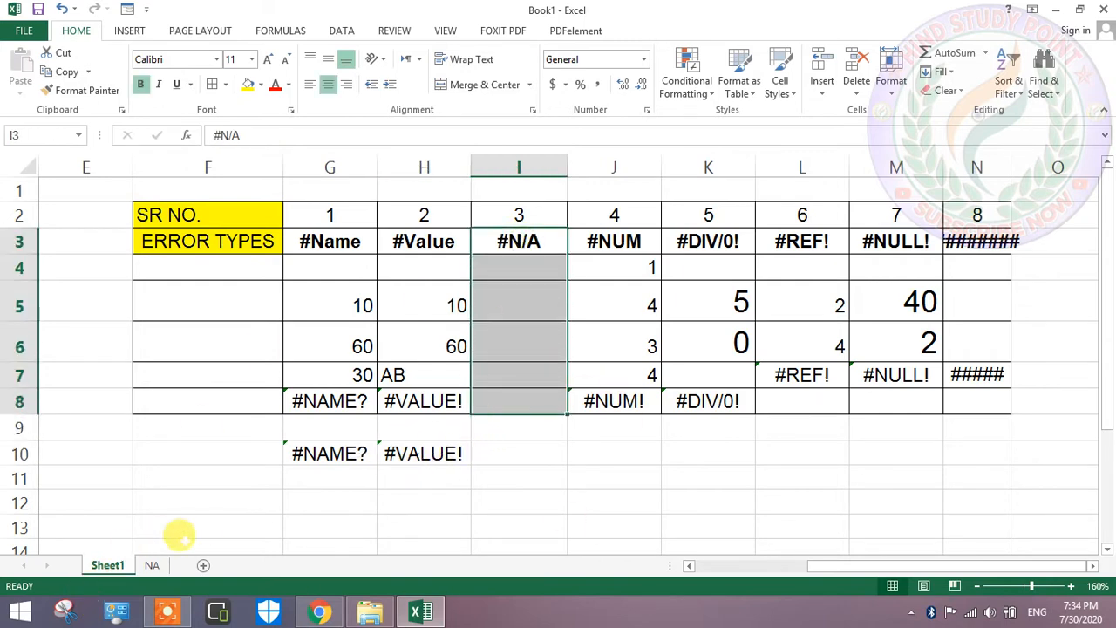
pyautogui.click(152, 565)
pyautogui.click(529, 441)
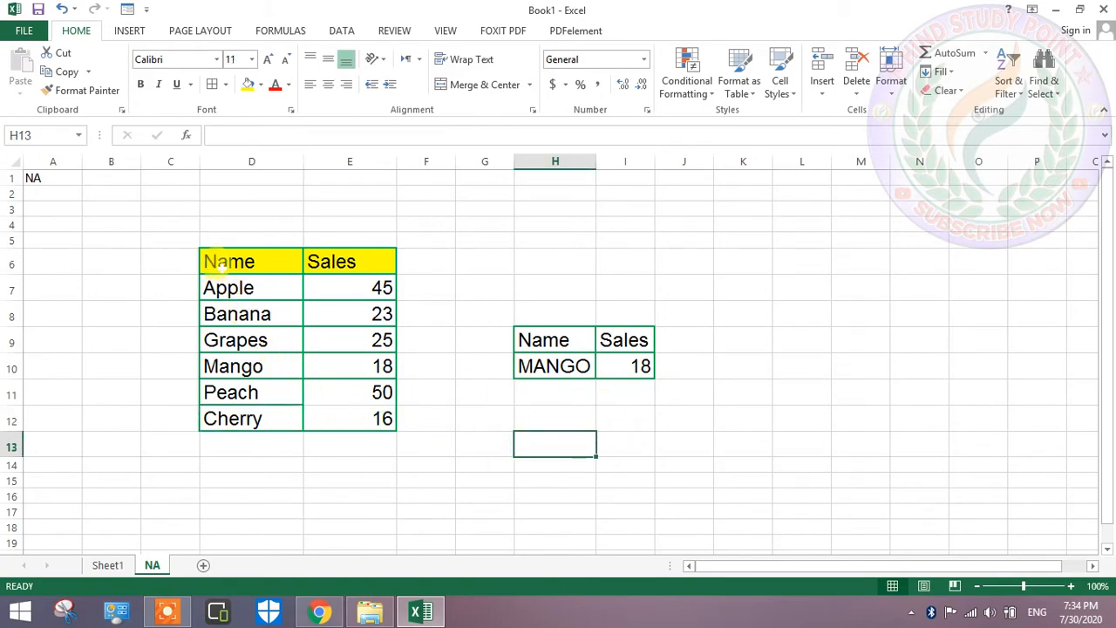
pyautogui.moveTo(219, 259); pyautogui.dragTo(364, 424)
pyautogui.click(366, 463)
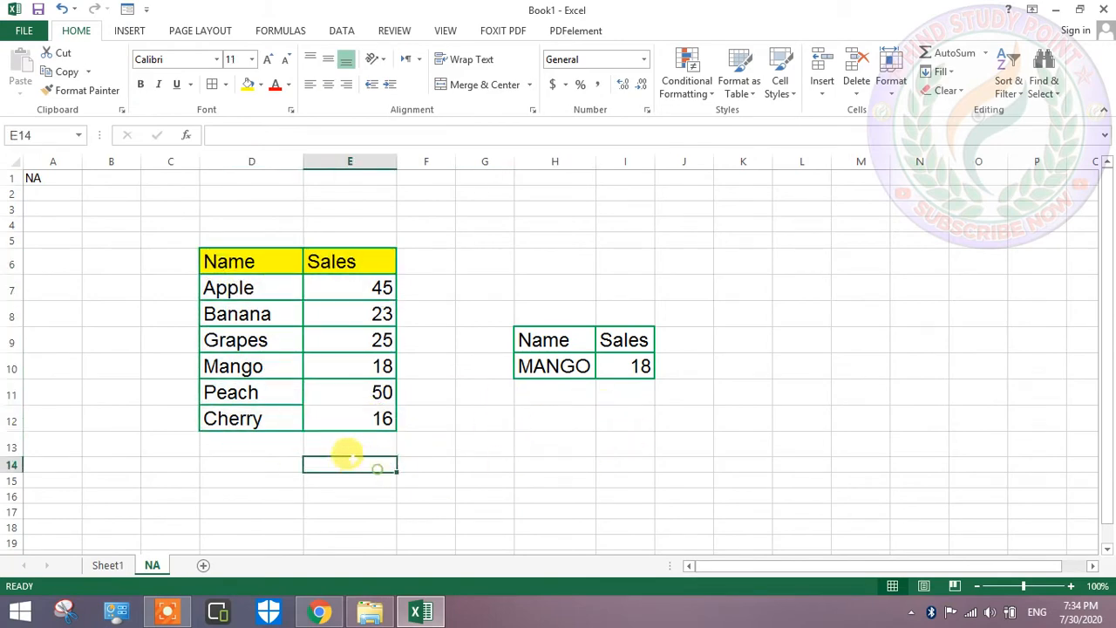
# - Review the sales table D6:E12 by highlighting the whole table and its Name and Sales columns separately
pyautogui.moveTo(229, 266); pyautogui.dragTo(370, 406)
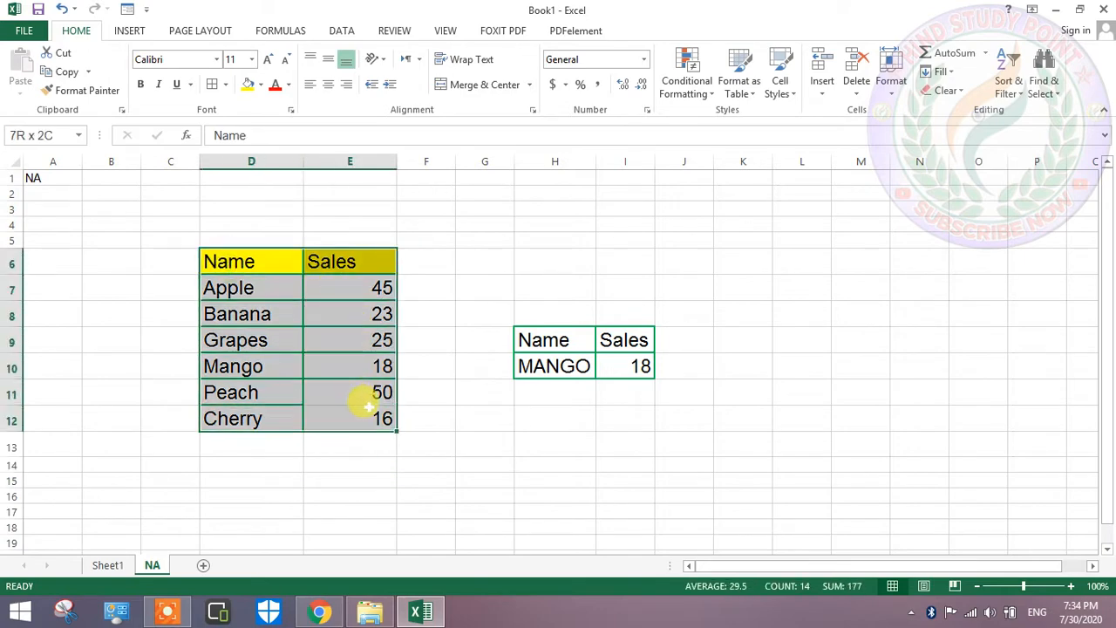
pyautogui.click(366, 471)
pyautogui.moveTo(242, 262); pyautogui.dragTo(254, 419)
pyautogui.moveTo(380, 288); pyautogui.dragTo(370, 418)
pyautogui.click(359, 460)
# - Go through the fruit rows from Apple to Cherry, highlighting each name with its sales figure and finally the whole table
pyautogui.moveTo(222, 287); pyautogui.dragTo(354, 287)
pyautogui.moveTo(244, 316); pyautogui.dragTo(344, 330)
pyautogui.moveTo(264, 341); pyautogui.dragTo(318, 343)
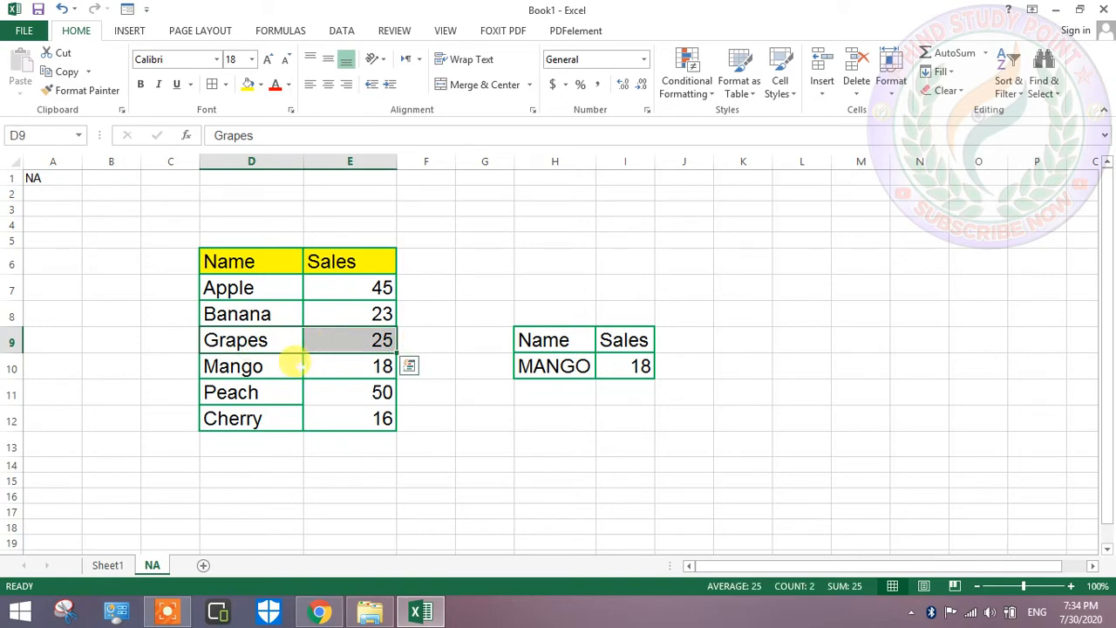
pyautogui.moveTo(244, 366); pyautogui.dragTo(354, 365)
pyautogui.moveTo(249, 392); pyautogui.dragTo(352, 393)
pyautogui.moveTo(258, 419); pyautogui.dragTo(360, 418)
pyautogui.click(361, 443)
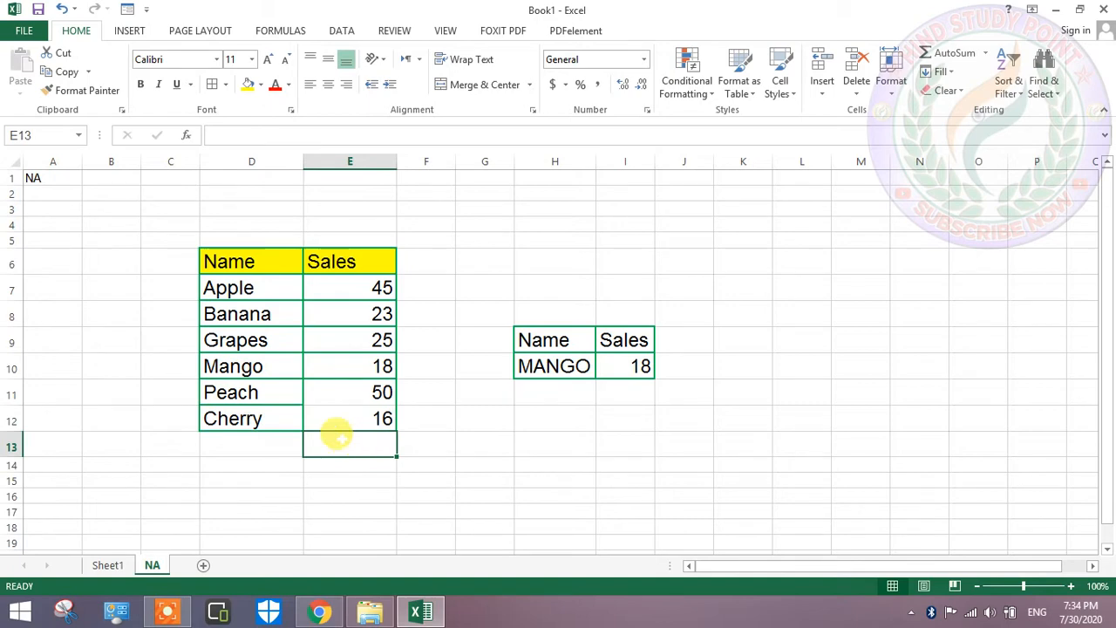
pyautogui.moveTo(229, 262); pyautogui.dragTo(357, 418)
pyautogui.click(361, 456)
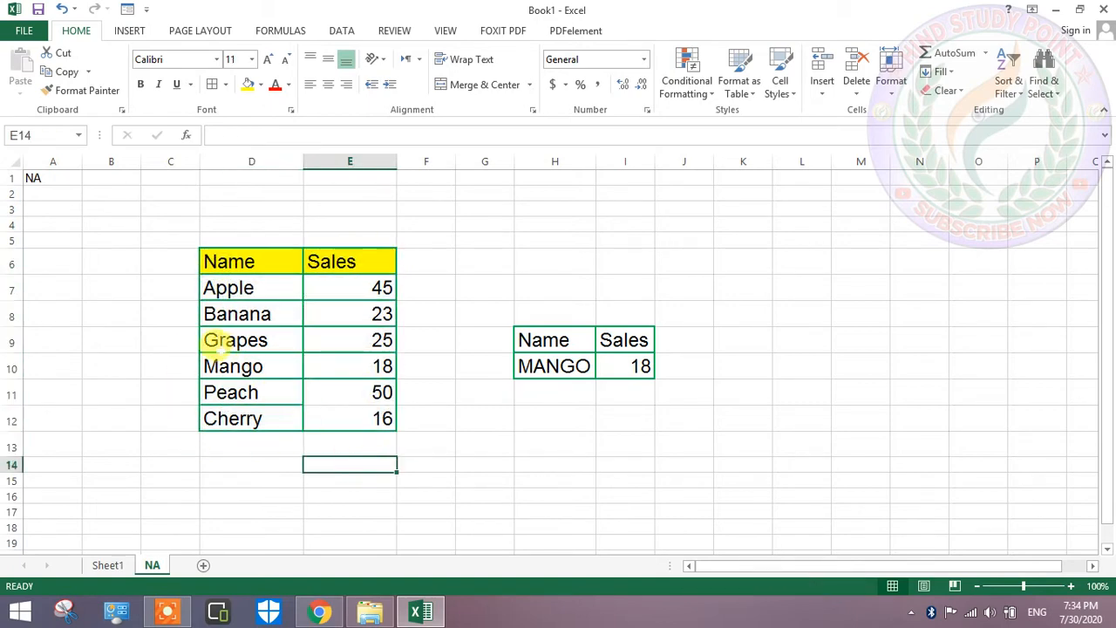
# - Highlight the Grapes row D9:E9 and examine the LOOKUP formula in cell I10, keeping it as =LOOKUP(H10,D5:E10)
pyautogui.click(220, 346)
pyautogui.moveTo(283, 337); pyautogui.dragTo(340, 338)
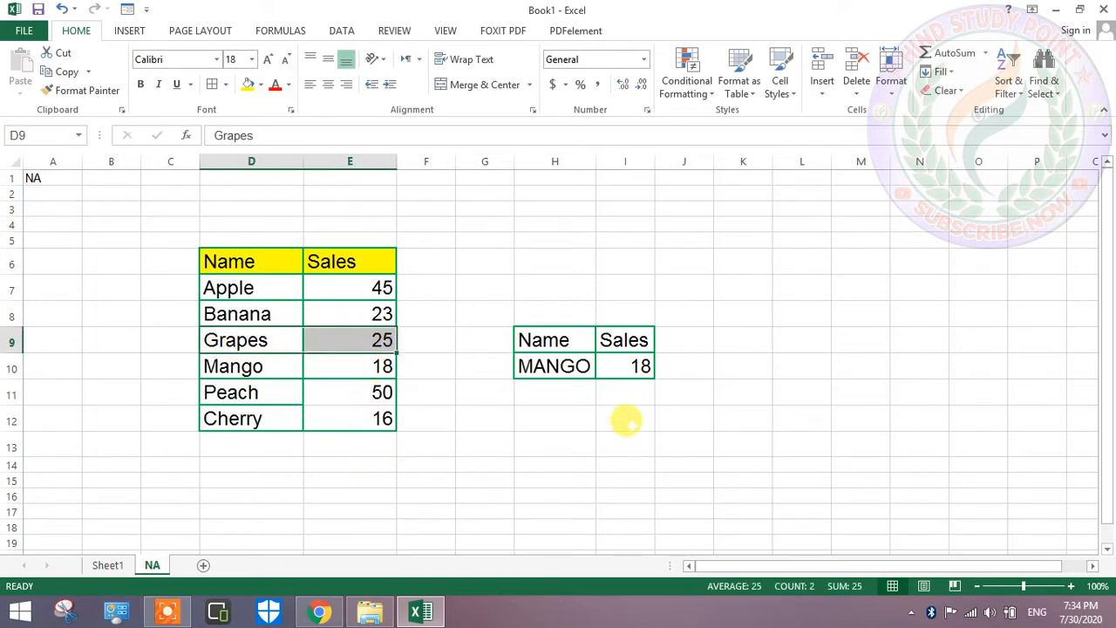
pyautogui.click(621, 365)
pyautogui.doubleClick(620, 364)
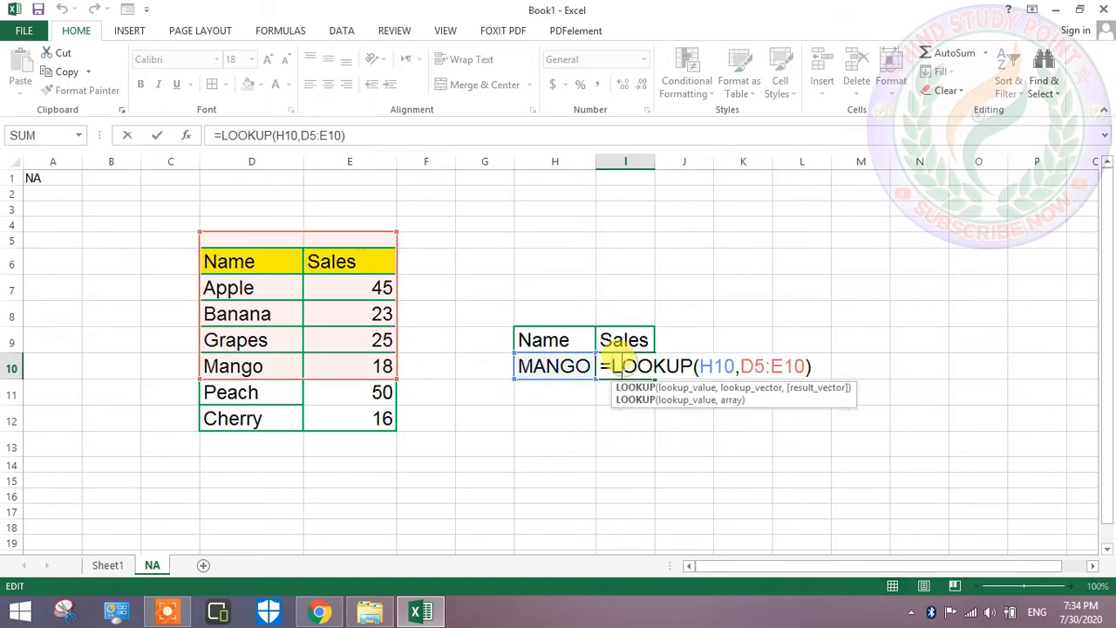
pyautogui.moveTo(815, 367); pyautogui.dragTo(602, 352)
pyautogui.press('Return')
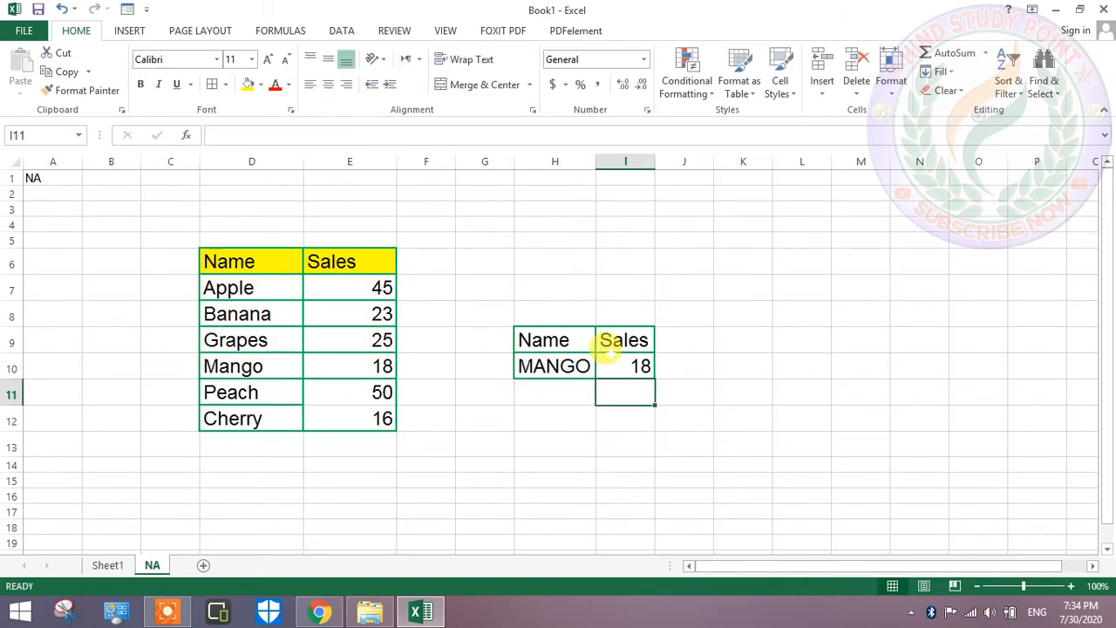
# - Review the lookup cells H10 and I10 against the names in D7:D12 and replace the lookup name in H10 with BANANA
pyautogui.click(526, 366)
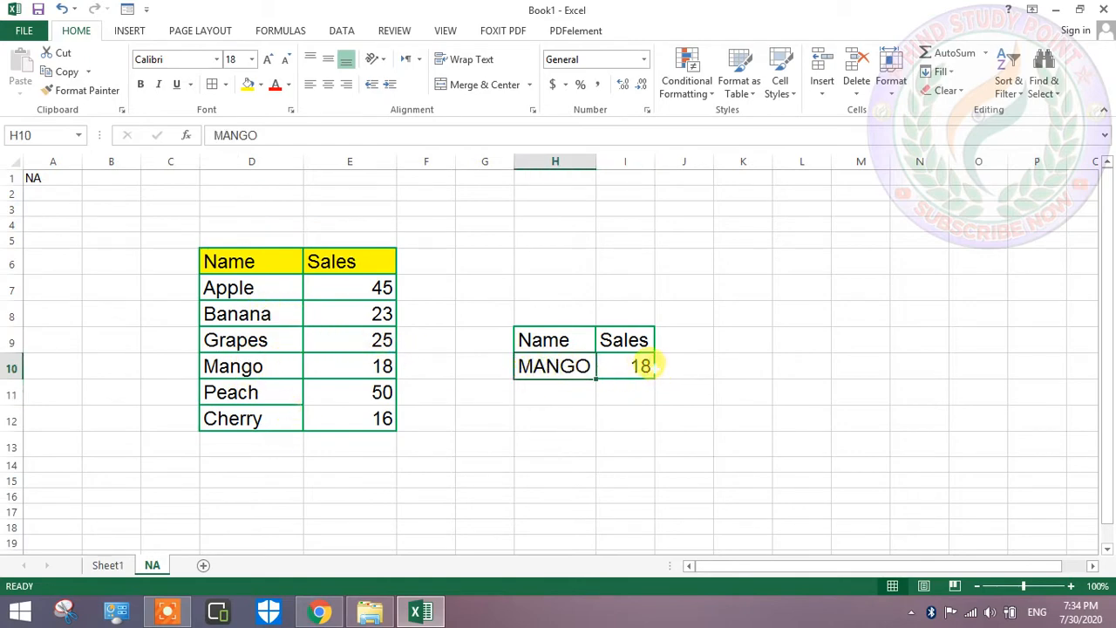
pyautogui.click(637, 366)
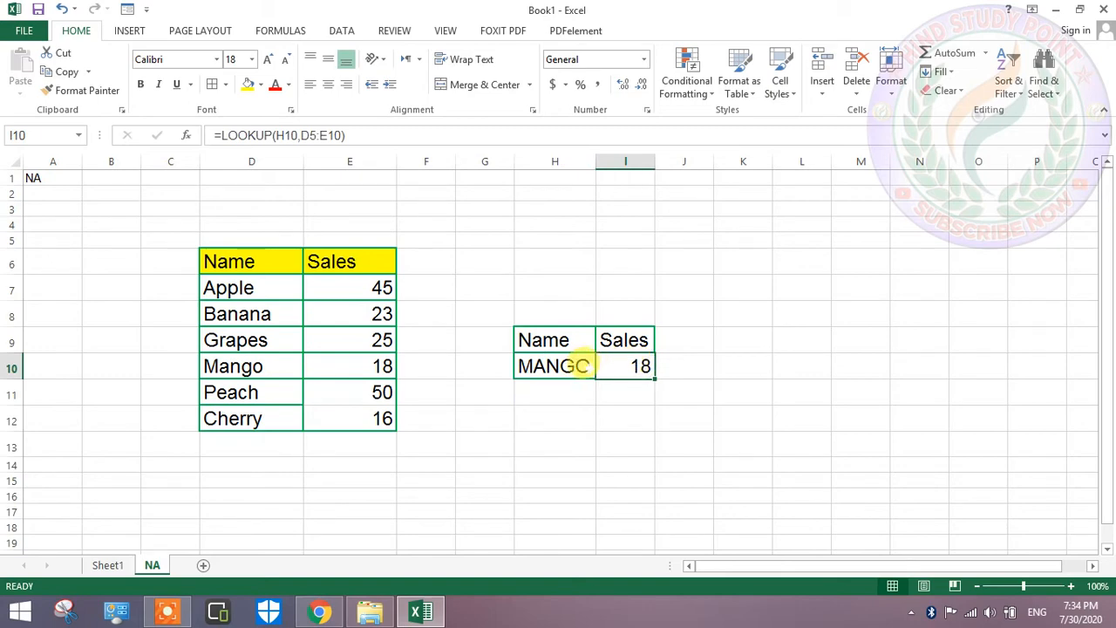
pyautogui.moveTo(232, 288); pyautogui.dragTo(248, 417)
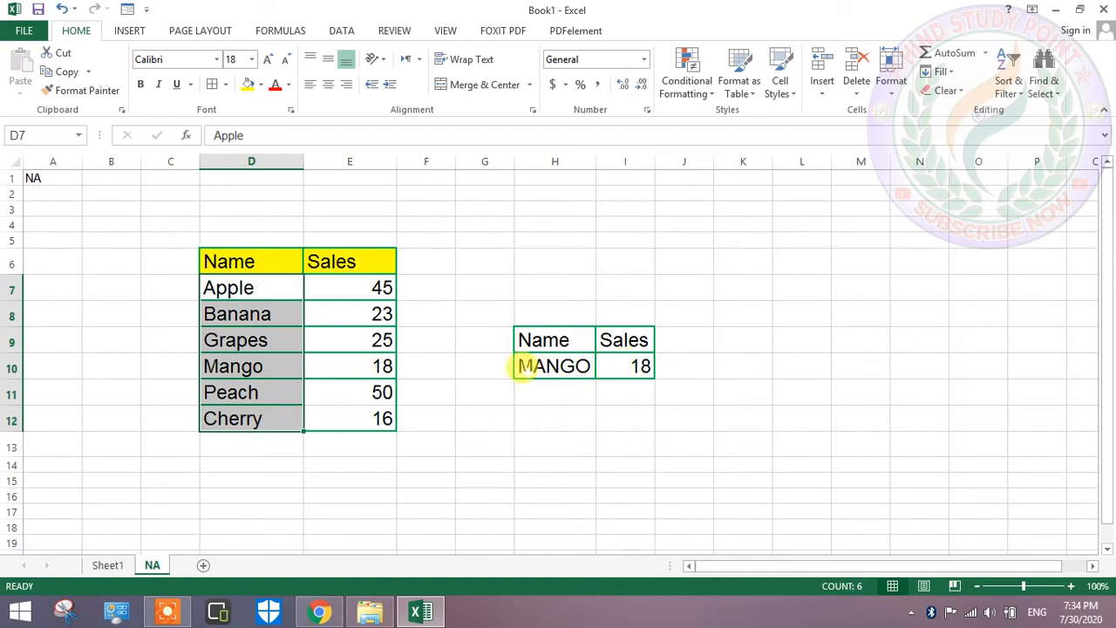
pyautogui.click(521, 366)
pyautogui.write('BANANA')
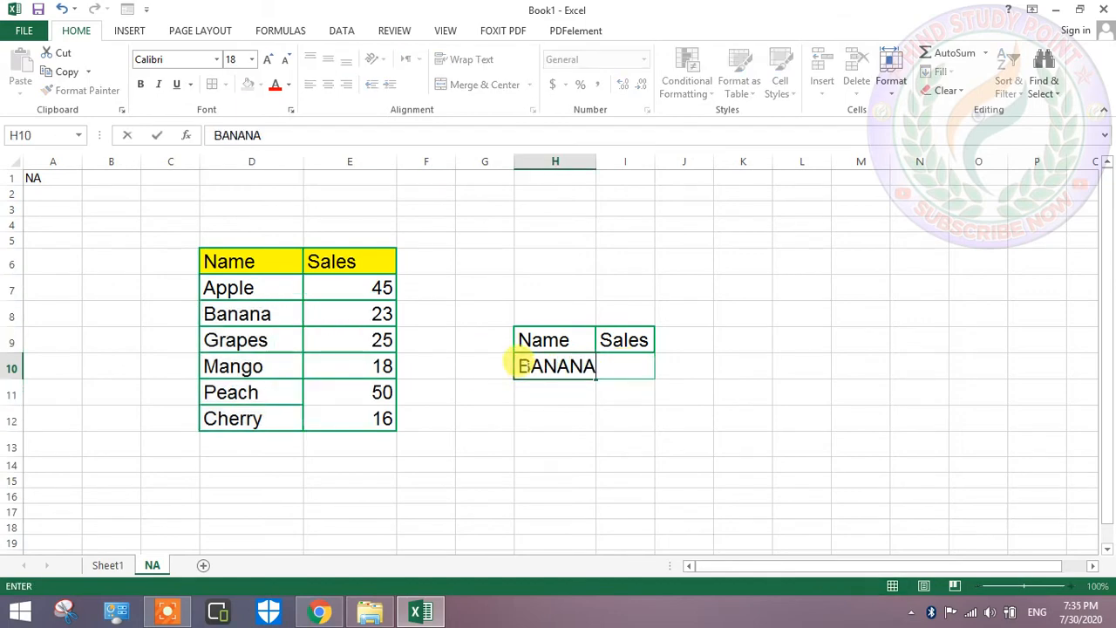
pyautogui.press('Return')
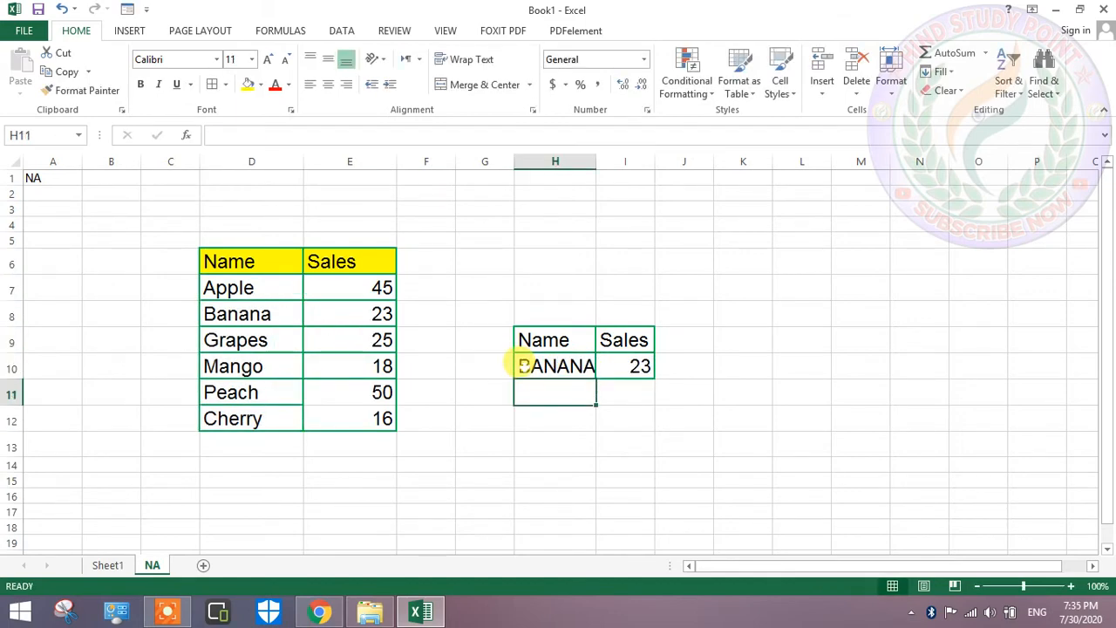
# - Compare the lookup entry in H10 with the Banana row D8:E8 and the list of names in D7:D12
pyautogui.moveTo(246, 314); pyautogui.dragTo(384, 312)
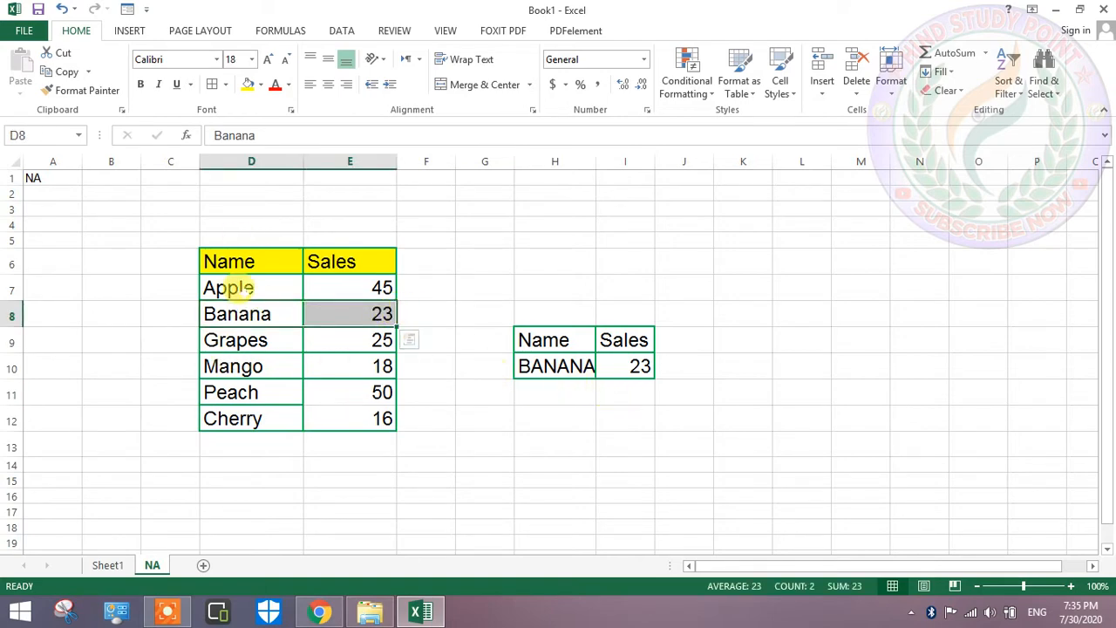
pyautogui.moveTo(240, 293); pyautogui.dragTo(245, 408)
pyautogui.click(249, 478)
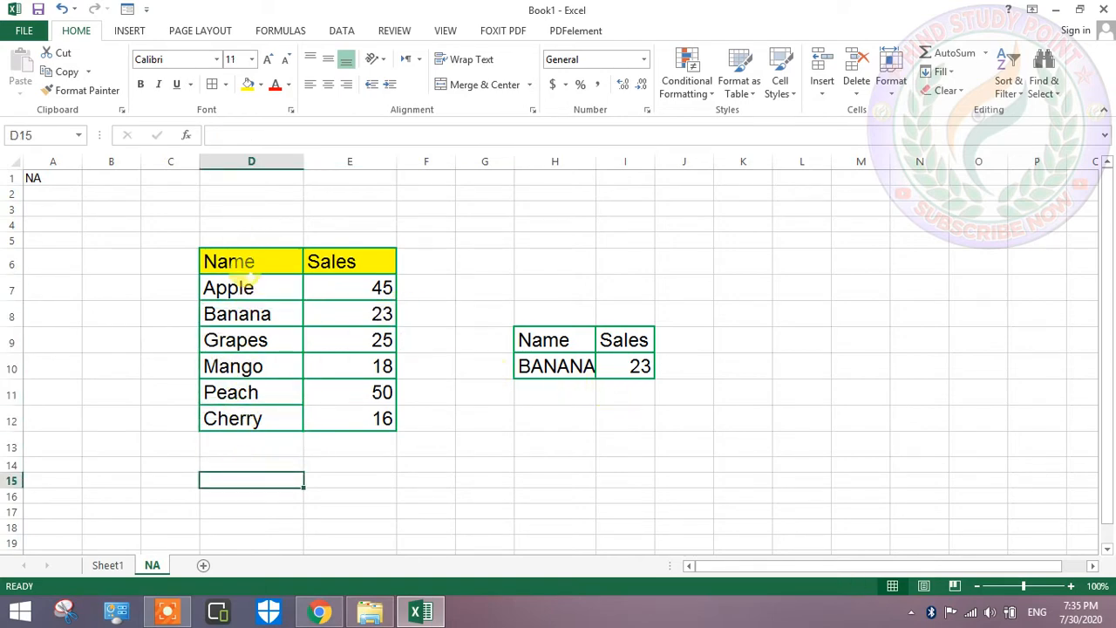
pyautogui.moveTo(251, 287); pyautogui.dragTo(262, 436)
pyautogui.click(530, 365)
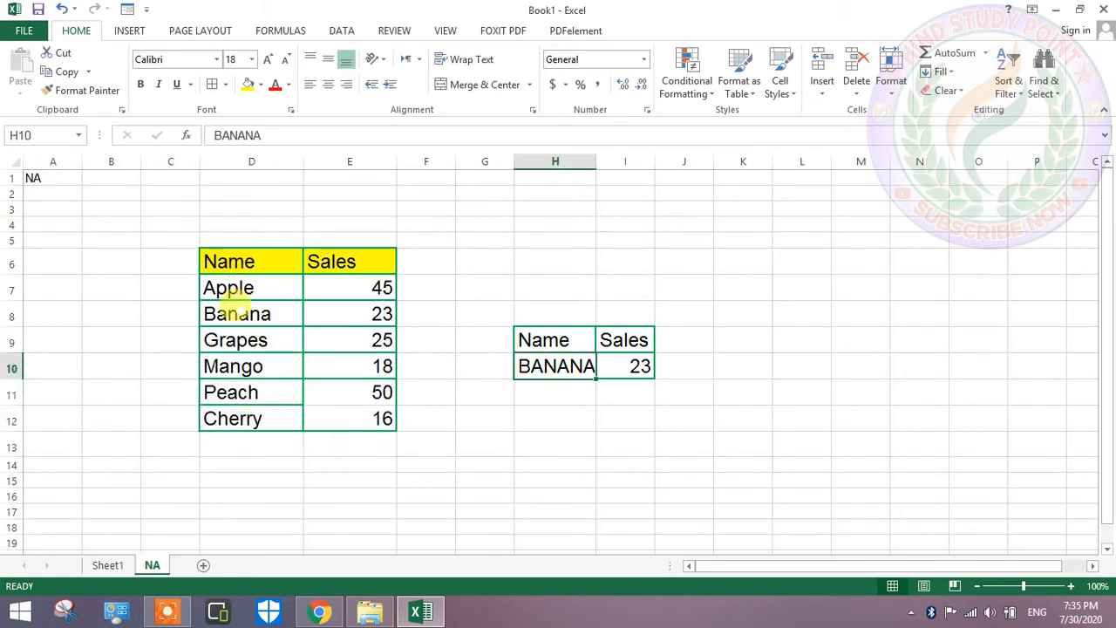
pyautogui.click(218, 288)
pyautogui.moveTo(218, 288); pyautogui.dragTo(239, 414)
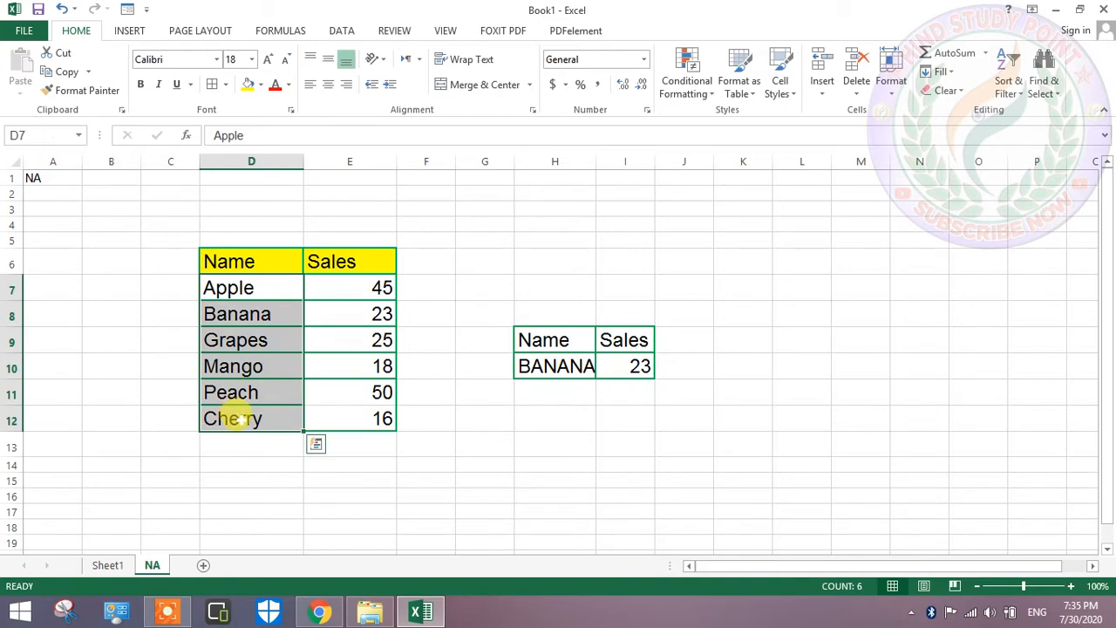
# - Enter ORANGE as the lookup name in H10 and autofit the width of column H
pyautogui.click(543, 365)
pyautogui.write('ORANGE')
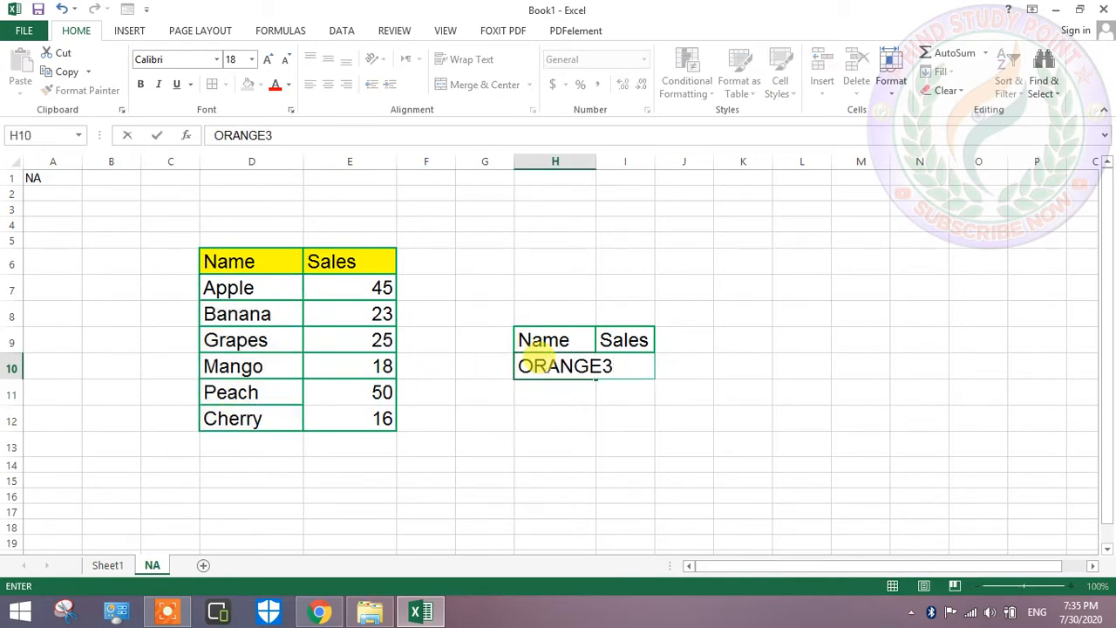
pyautogui.press('Return')
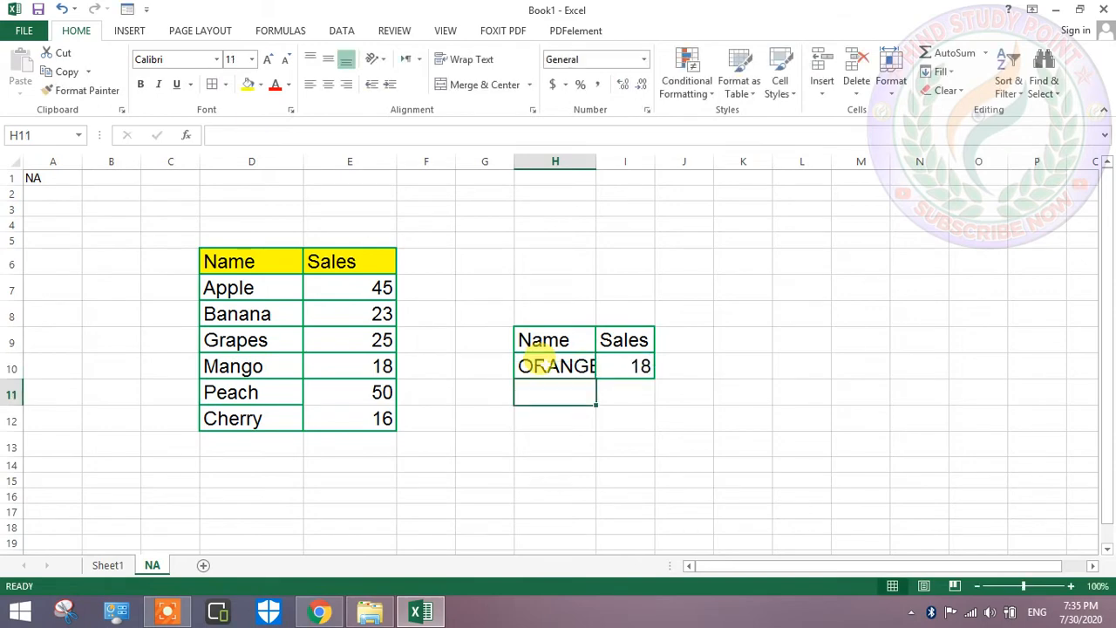
pyautogui.doubleClick(596, 161)
pyautogui.click(530, 445)
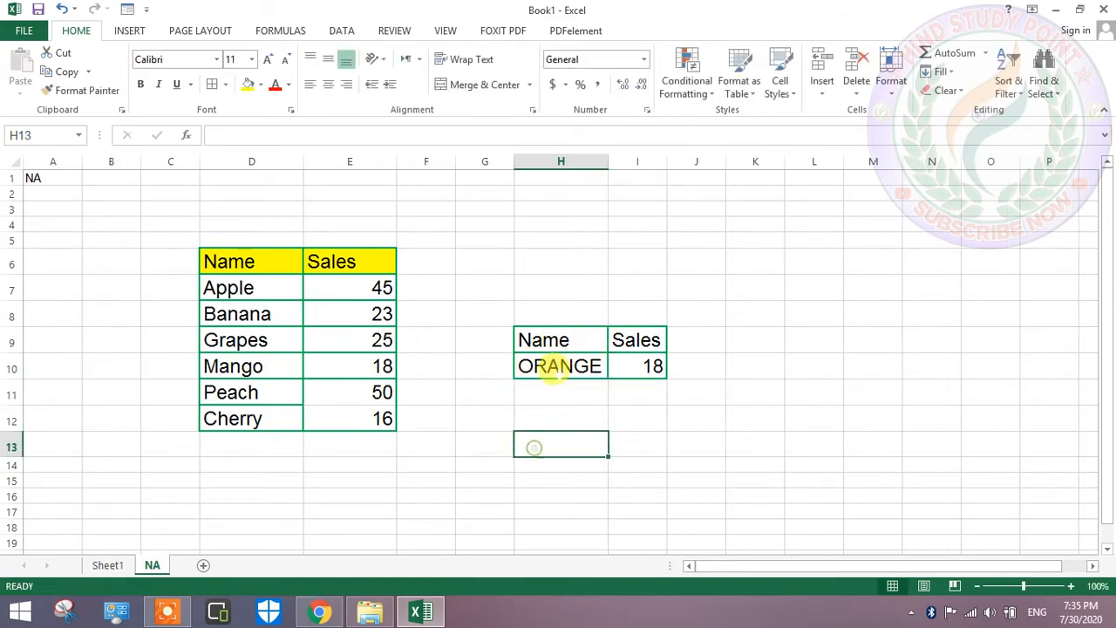
# - Check the ORANGE entry against the names in D7:D12 and examine the LOOKUP formula in I10
pyautogui.click(549, 366)
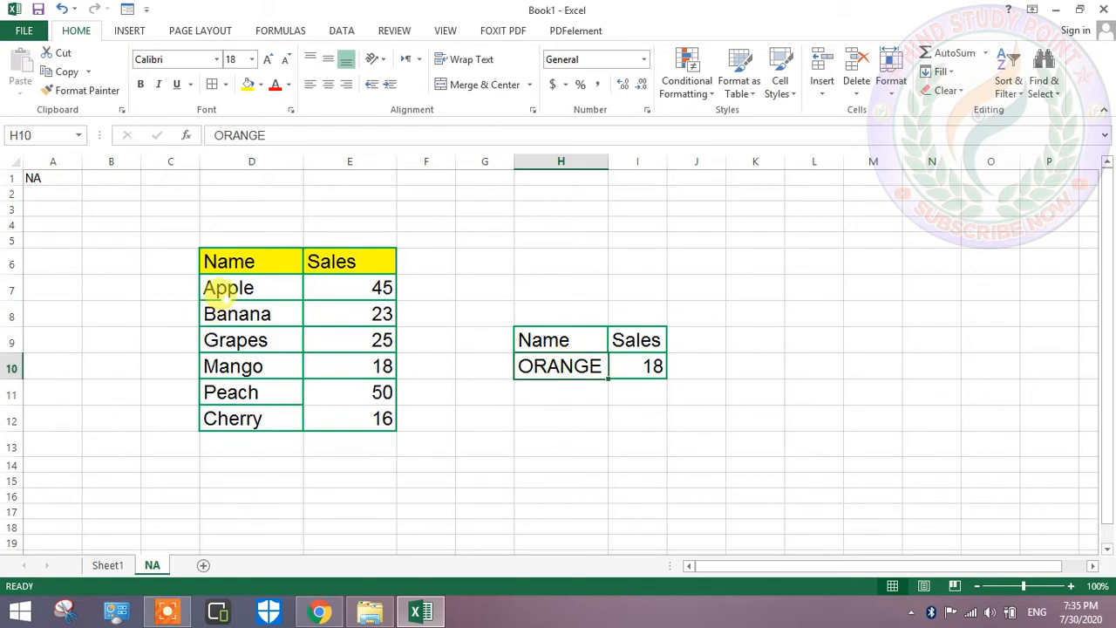
pyautogui.moveTo(218, 292); pyautogui.dragTo(247, 421)
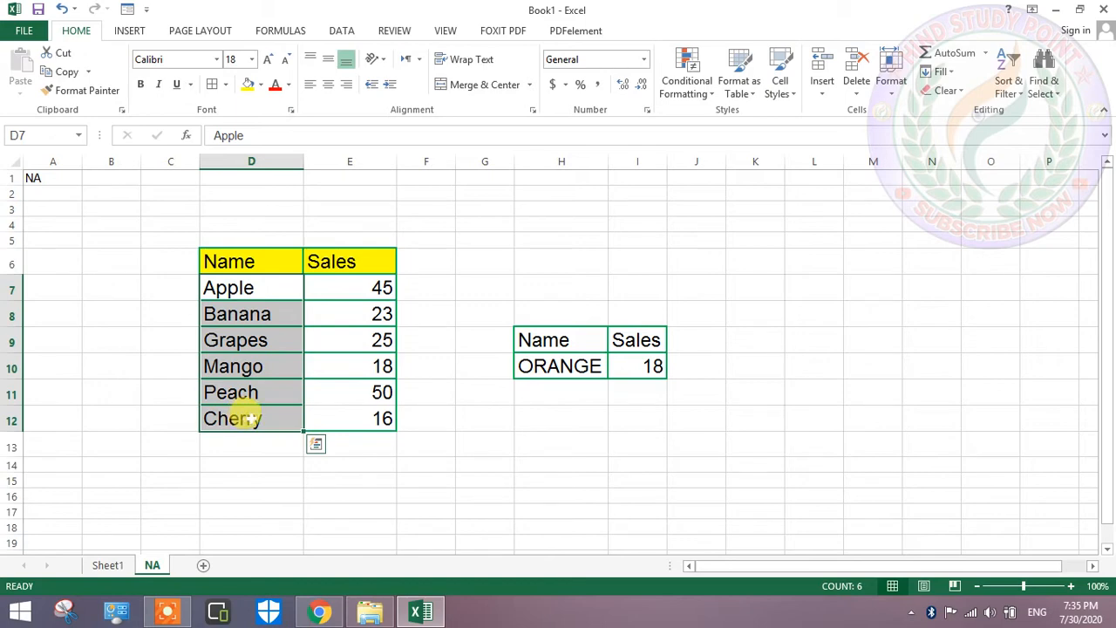
pyautogui.click(555, 369)
pyautogui.click(628, 366)
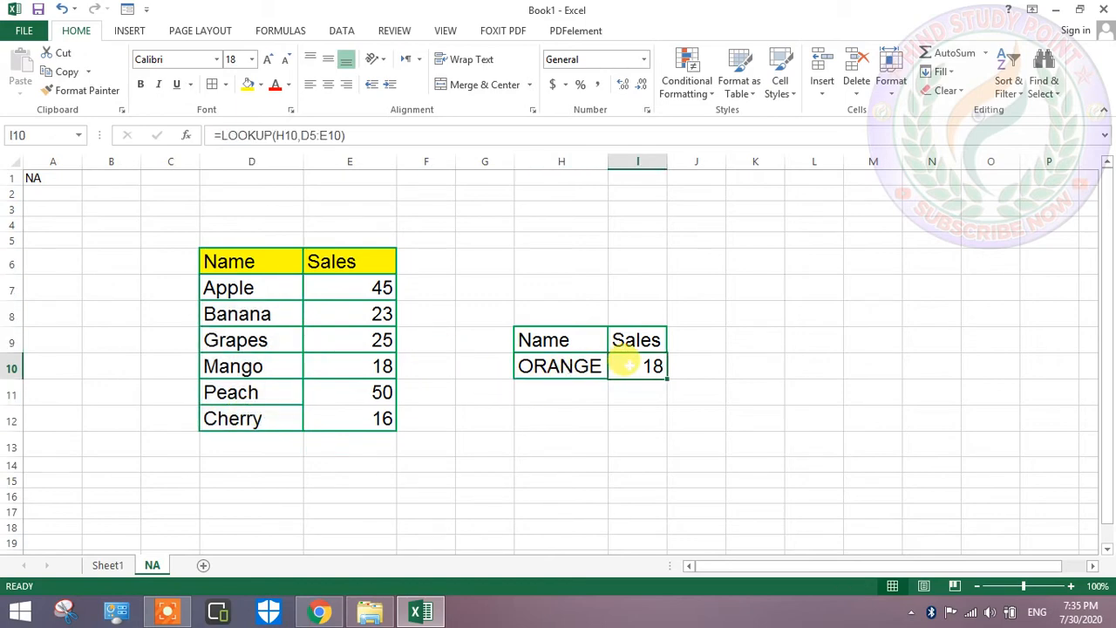
pyautogui.doubleClick(628, 366)
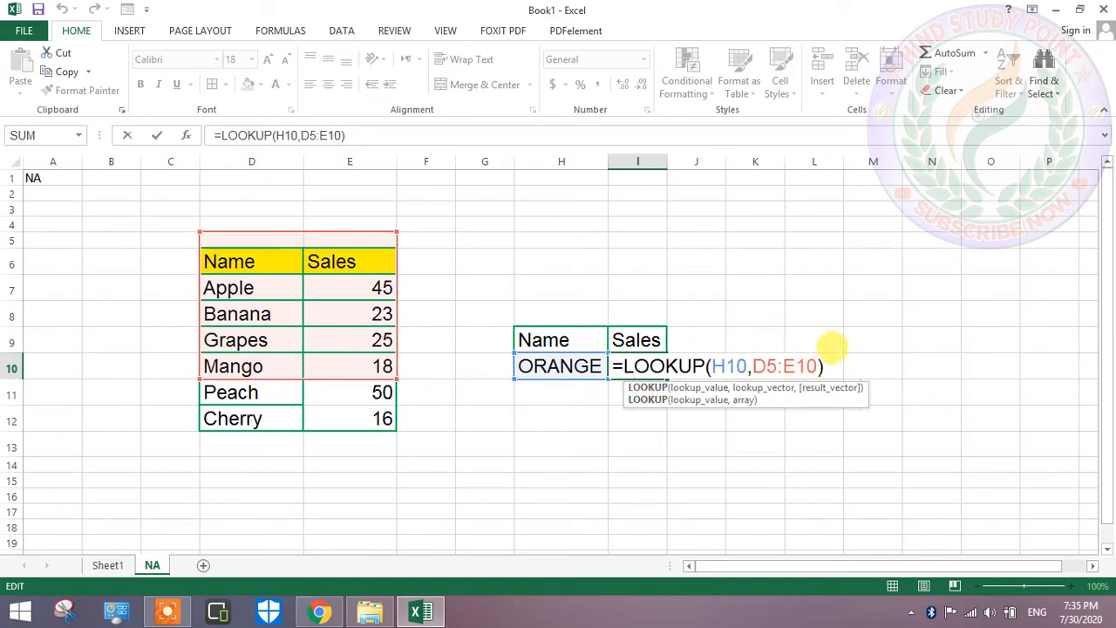
pyautogui.click(823, 367)
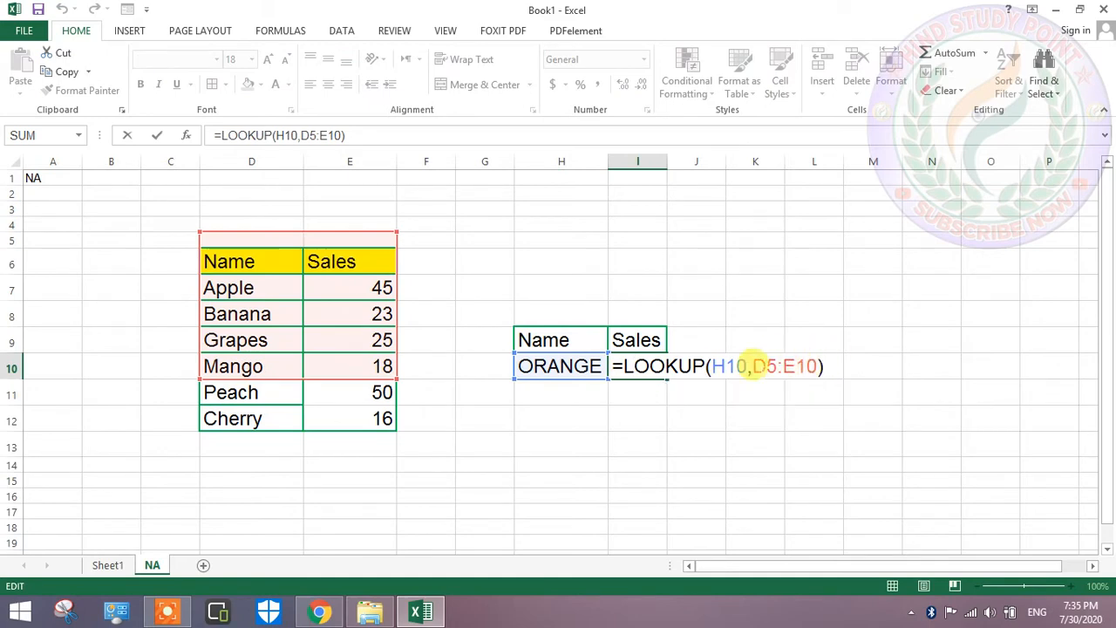
# - Replace the lookup name in H10 with a person's first name that is missing from the table
pyautogui.click(560, 368)
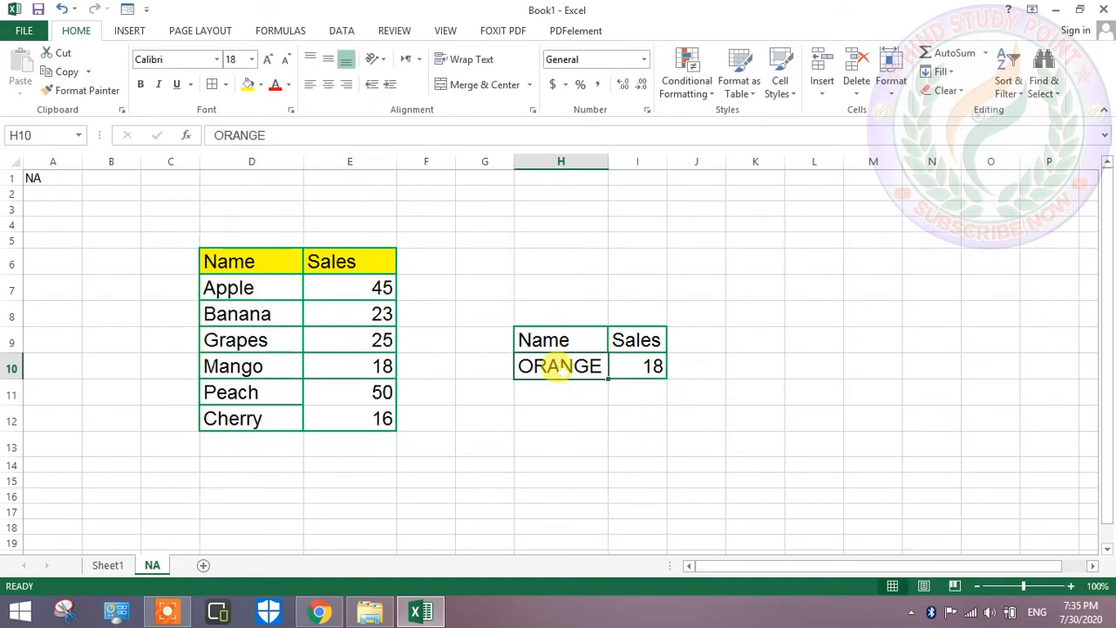
pyautogui.write('RAM')
pyautogui.press('Return')
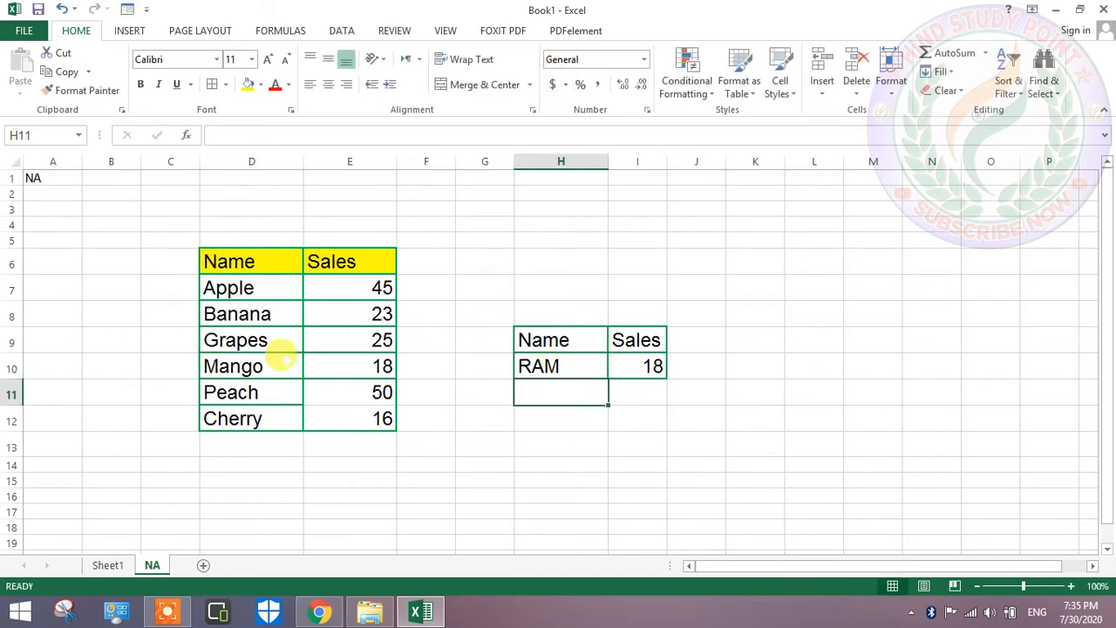
# - Check the new lookup name against the table's names and inspect the LOOKUP formula in I10, leaving it as is
pyautogui.moveTo(249, 288); pyautogui.dragTo(258, 403)
pyautogui.click(370, 408)
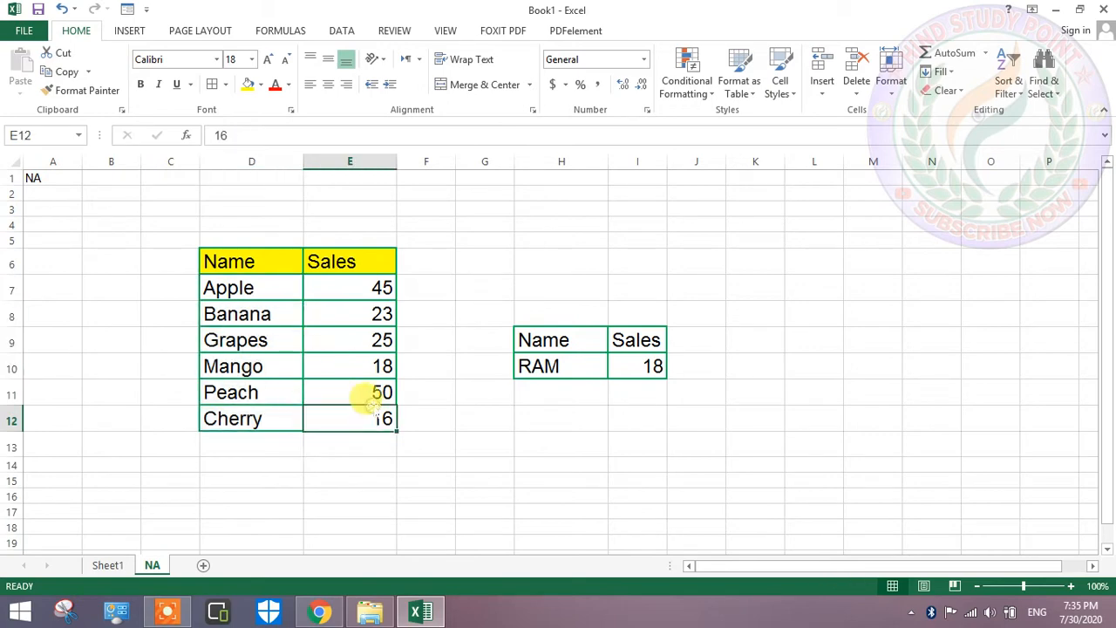
pyautogui.click(632, 364)
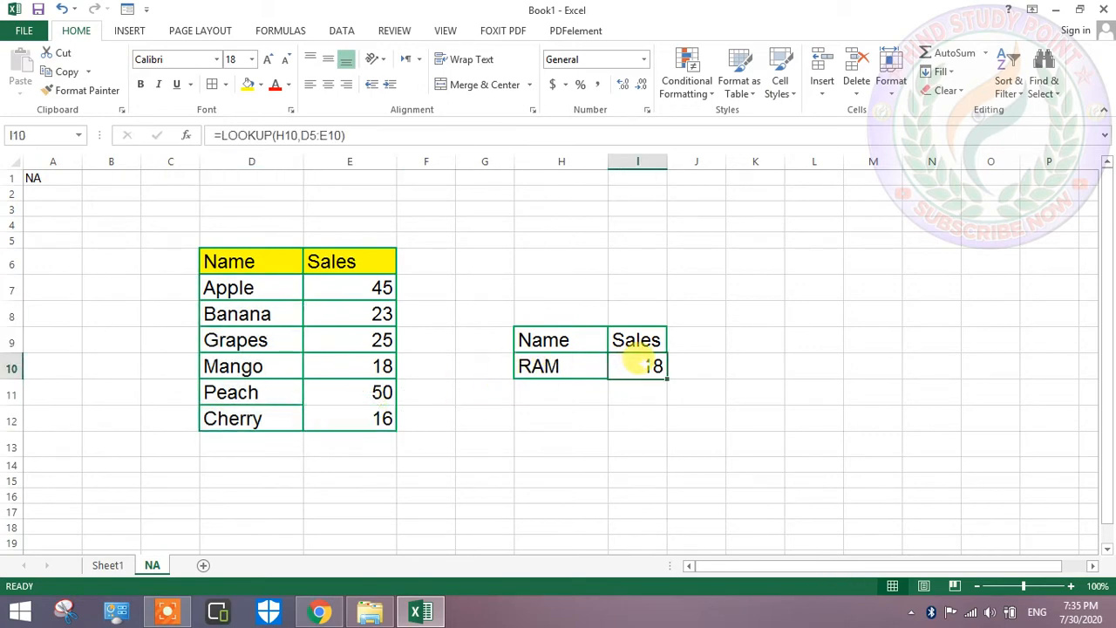
pyautogui.doubleClick(645, 365)
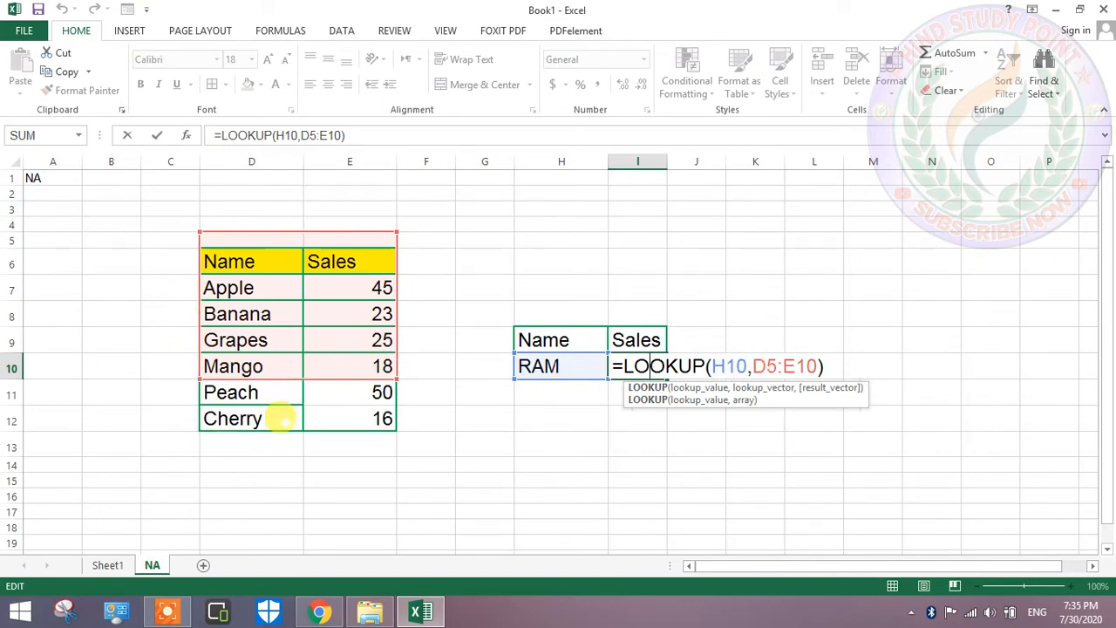
pyautogui.press('Return')
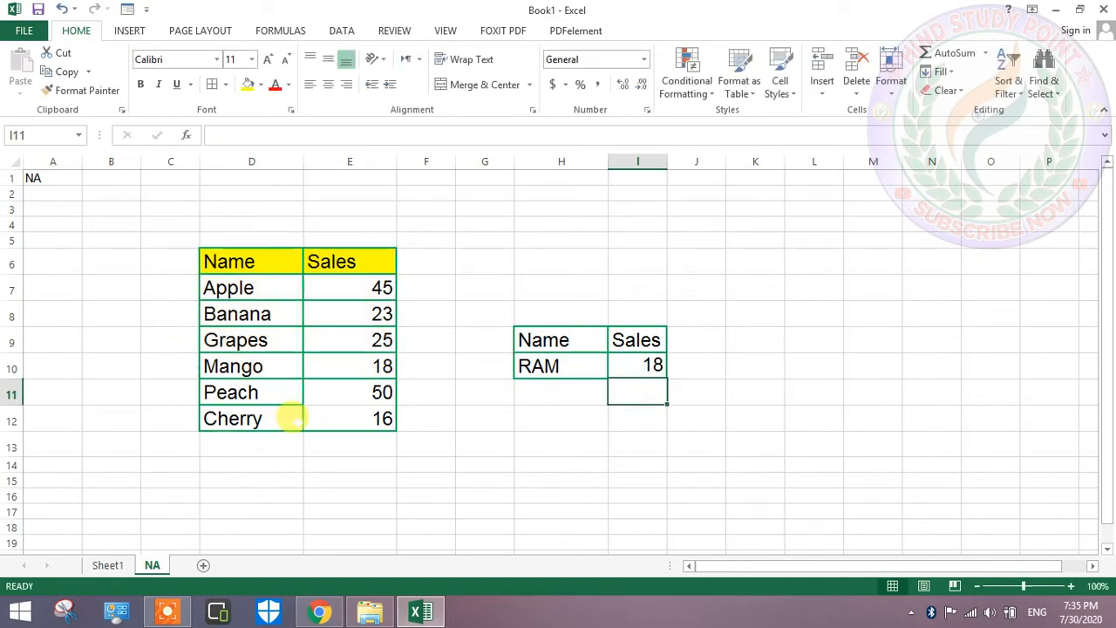
# - Add a third argument of 0 to the formula in I10, making it =LOOKUP(H10,D5:E10,0)
pyautogui.click(538, 366)
pyautogui.doubleClick(642, 367)
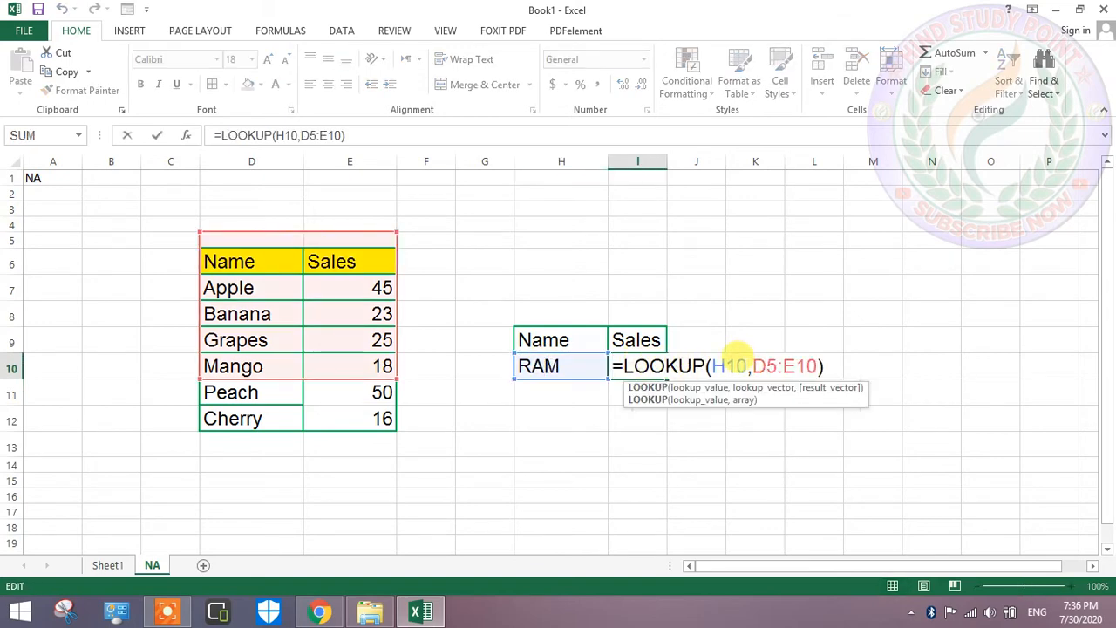
pyautogui.click(748, 362)
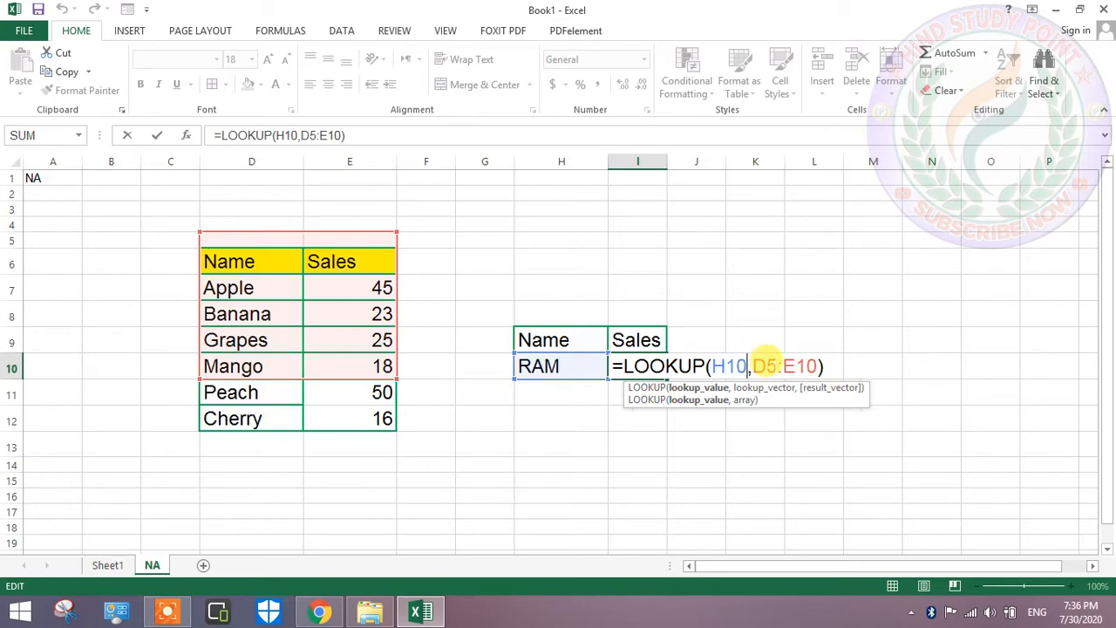
pyautogui.click(777, 364)
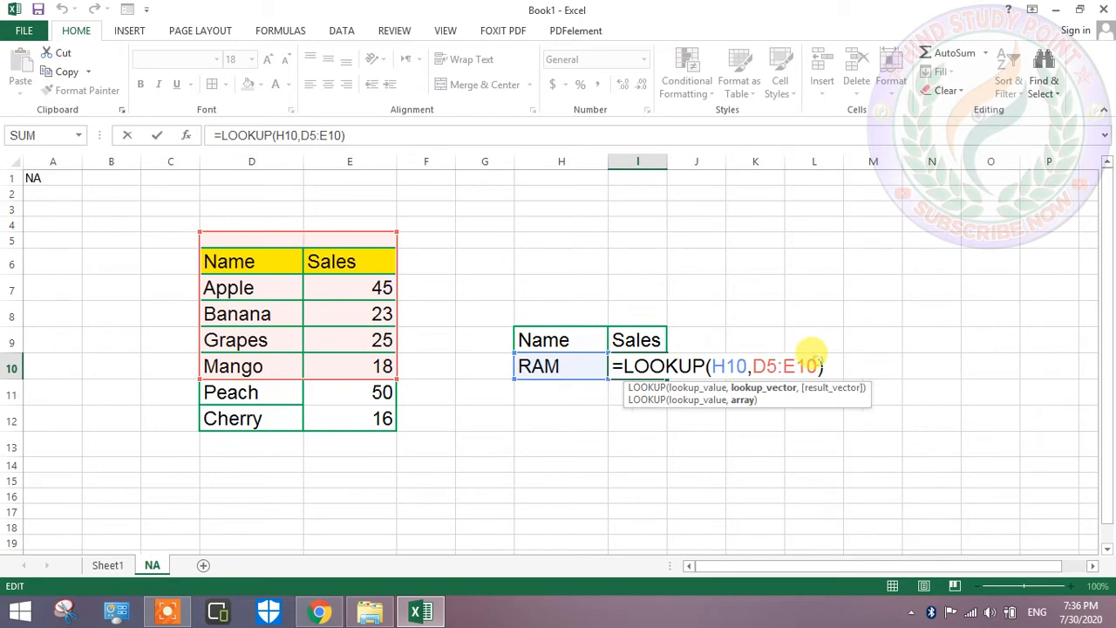
pyautogui.write(',')
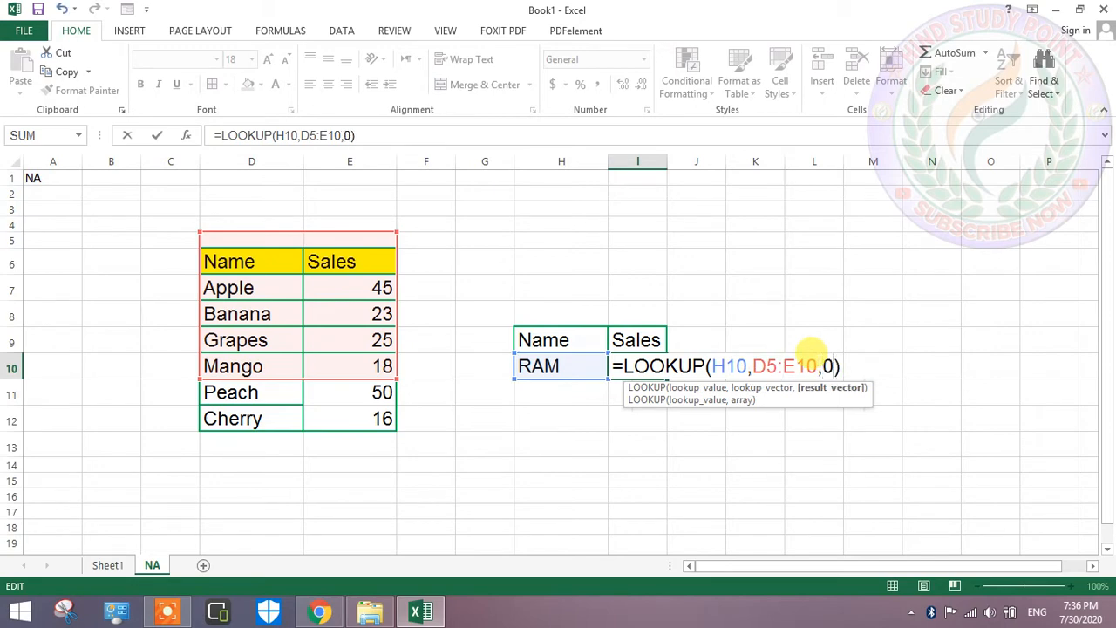
pyautogui.write('0)')
pyautogui.press('Return')
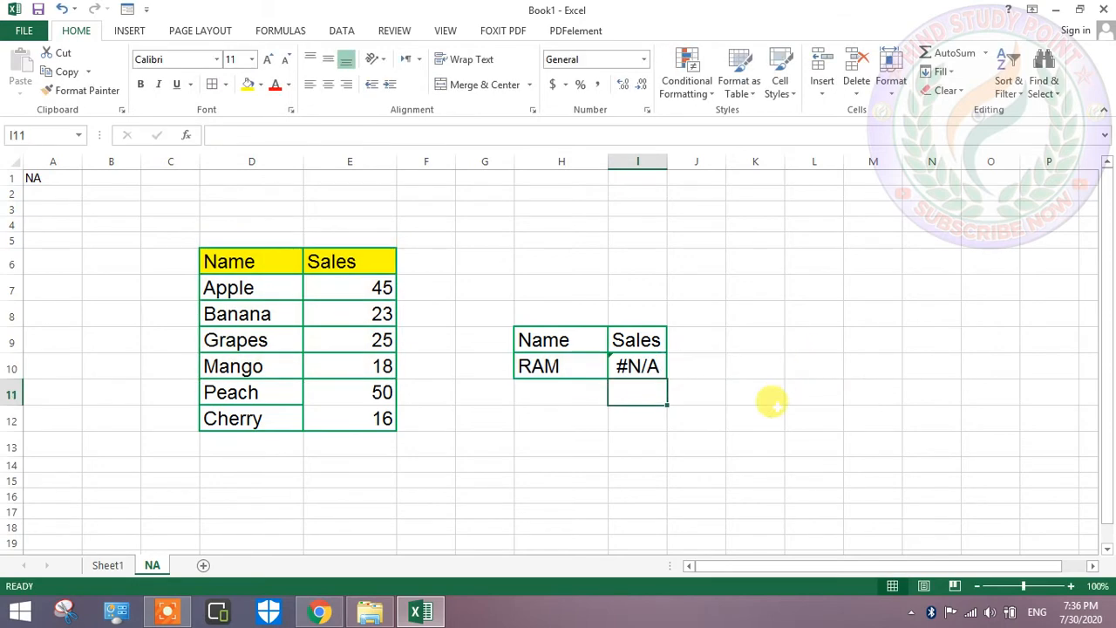
# - Widen column I around the Sales lookup cell and check the H10 name against the table names in D7:D12
pyautogui.doubleClick(667, 163)
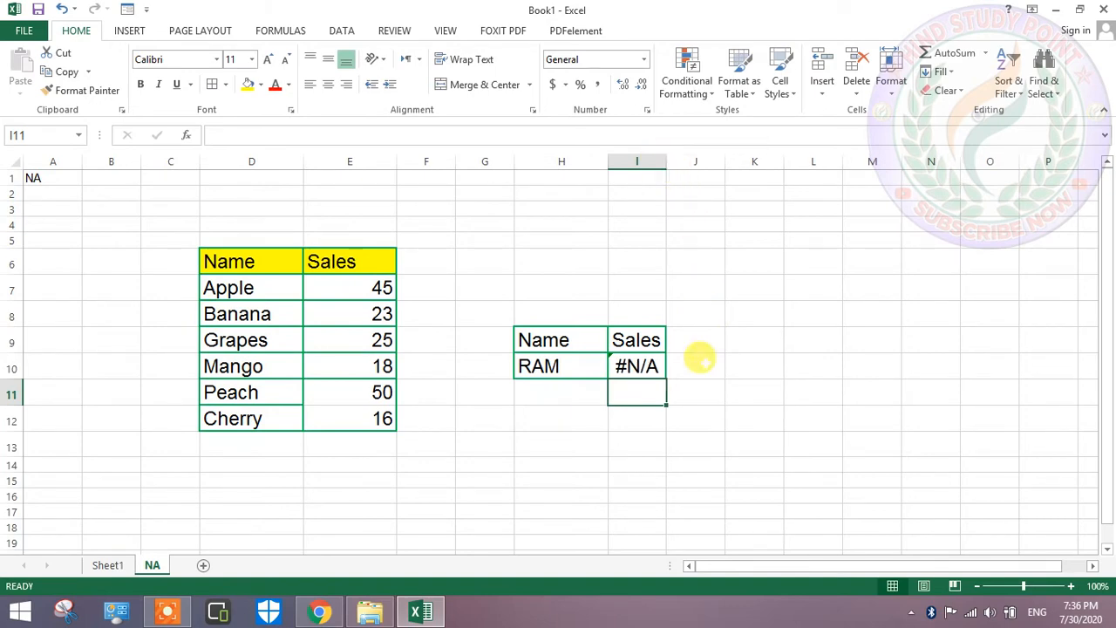
pyautogui.moveTo(666, 162); pyautogui.dragTo(700, 163)
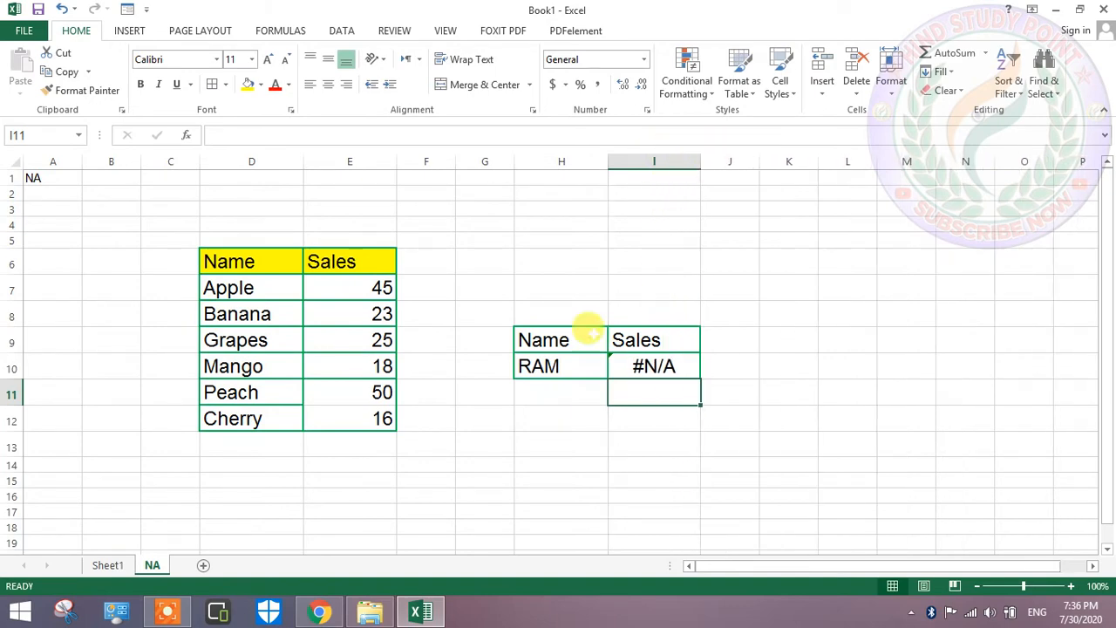
pyautogui.moveTo(223, 290); pyautogui.dragTo(259, 419)
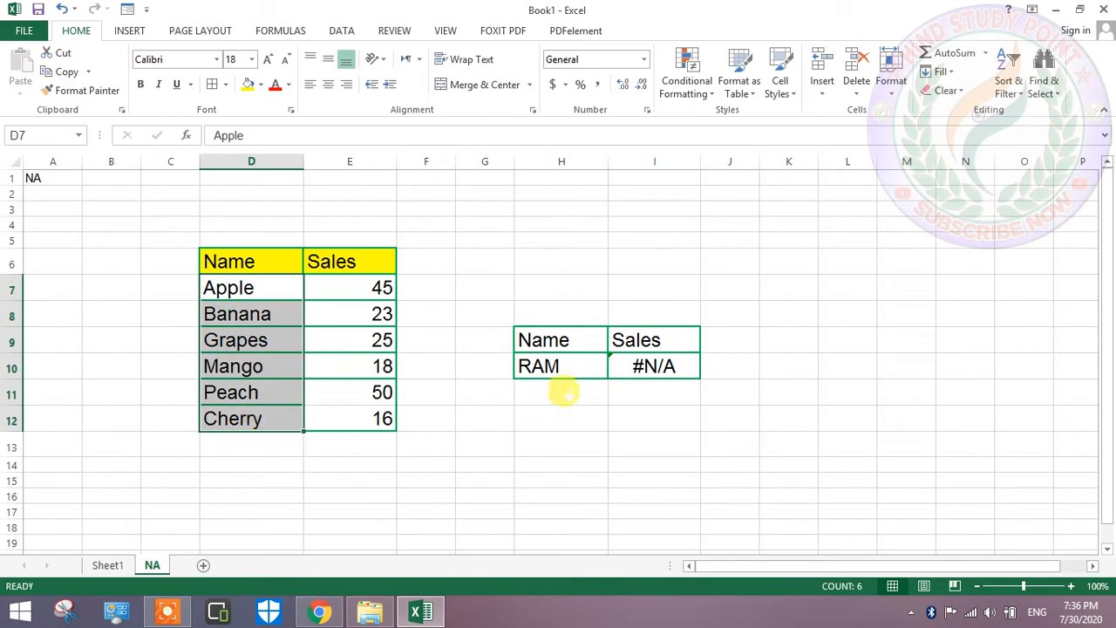
pyautogui.click(538, 366)
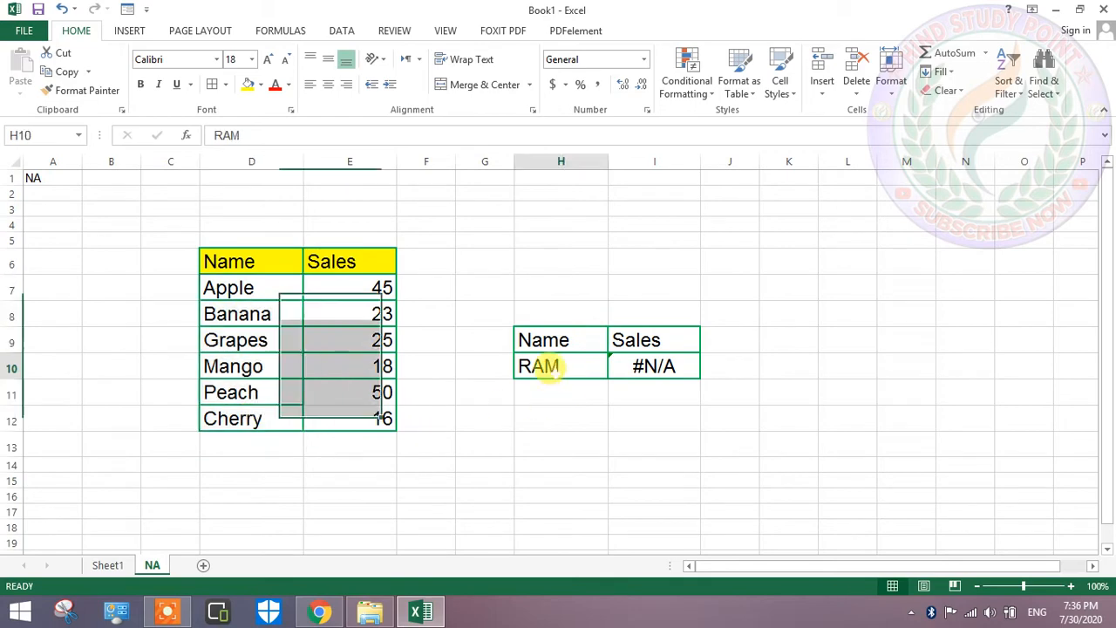
pyautogui.click(256, 341)
pyautogui.click(375, 340)
# - Replace the lookup name in H10 with ORANGE
pyautogui.click(563, 373)
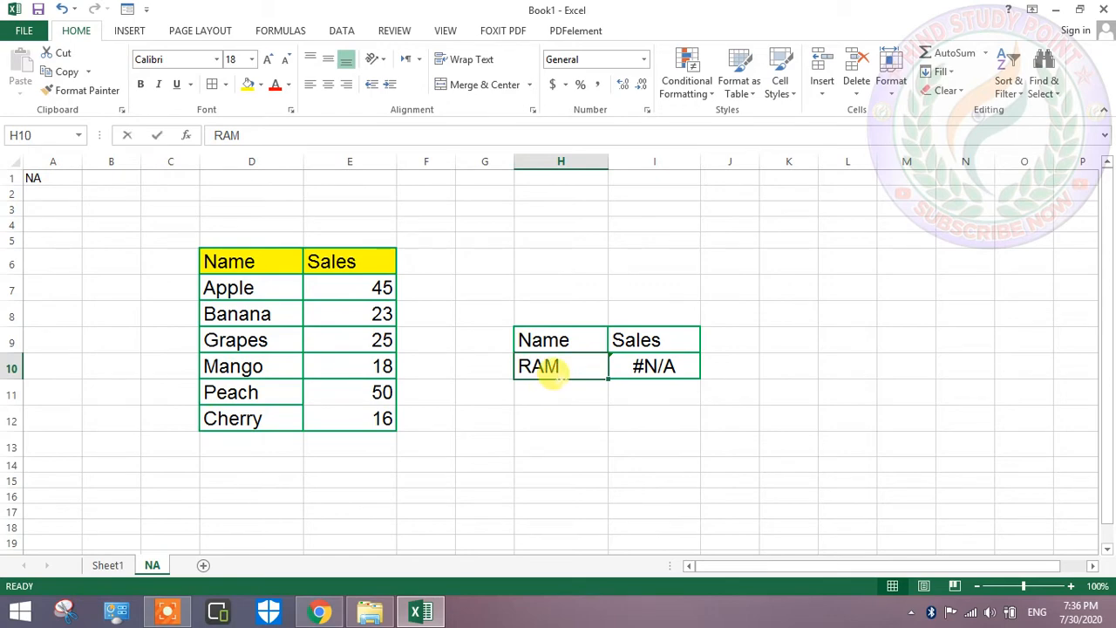
pyautogui.write('ORANGE')
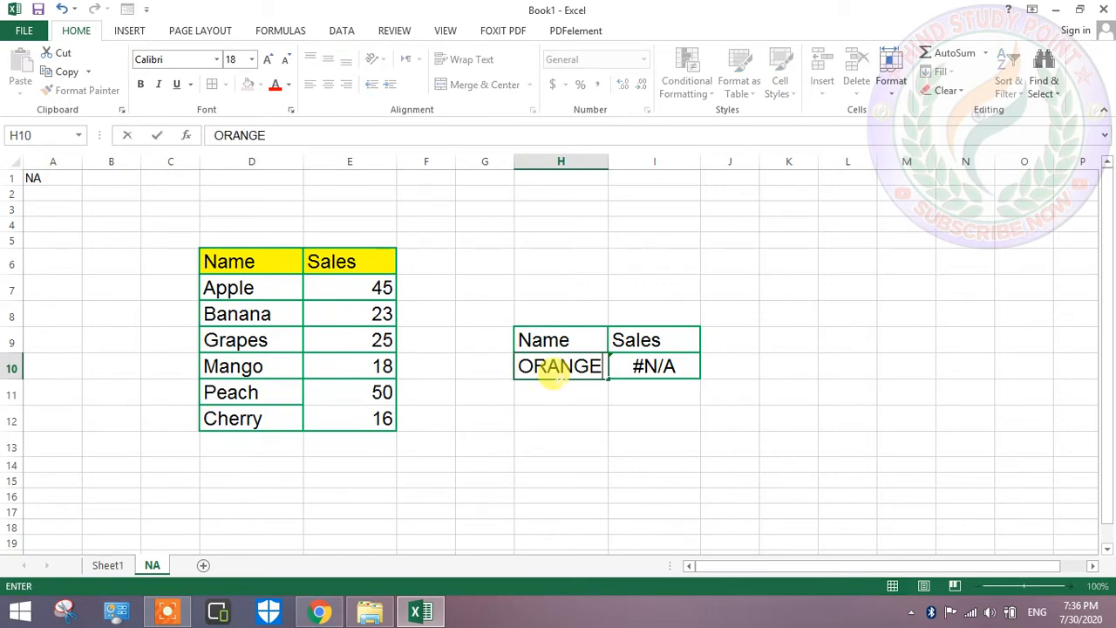
pyautogui.press('Return')
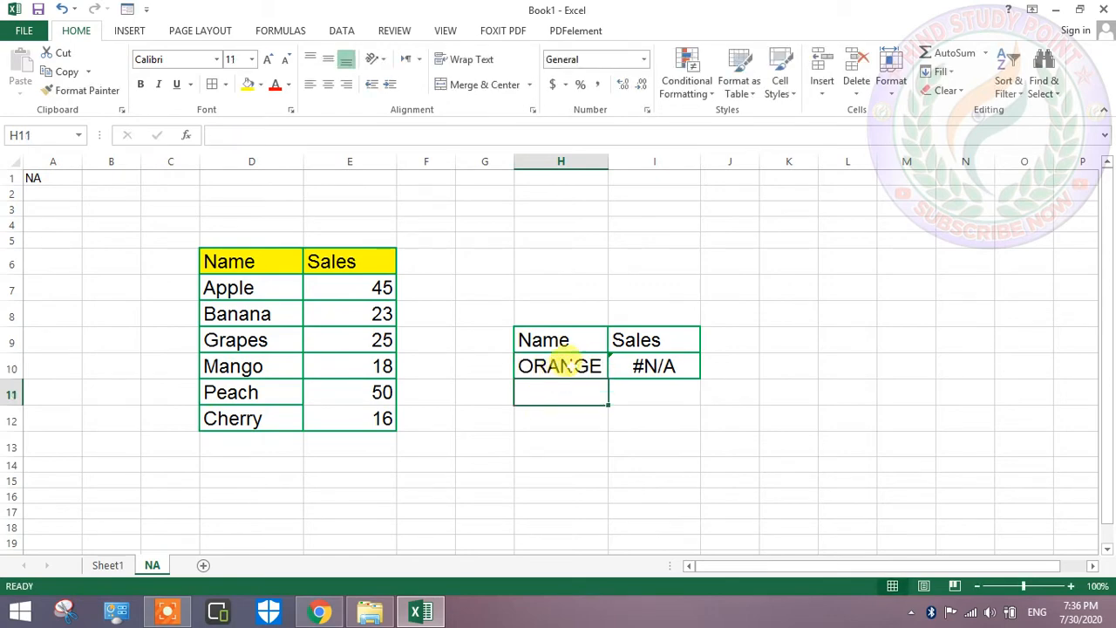
# - Check the LOOKUP formula in I10 and replace the lookup name in H10 with PEACH, a fruit listed in the table
pyautogui.click(565, 366)
pyautogui.click(633, 367)
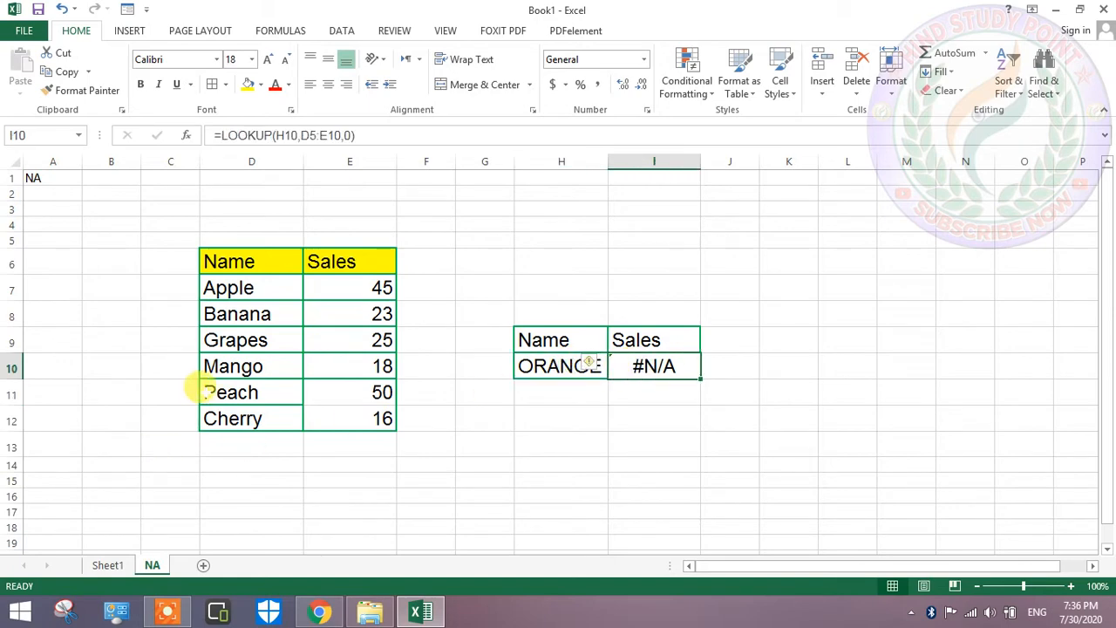
pyautogui.click(205, 391)
pyautogui.click(542, 366)
pyautogui.write('PEACH')
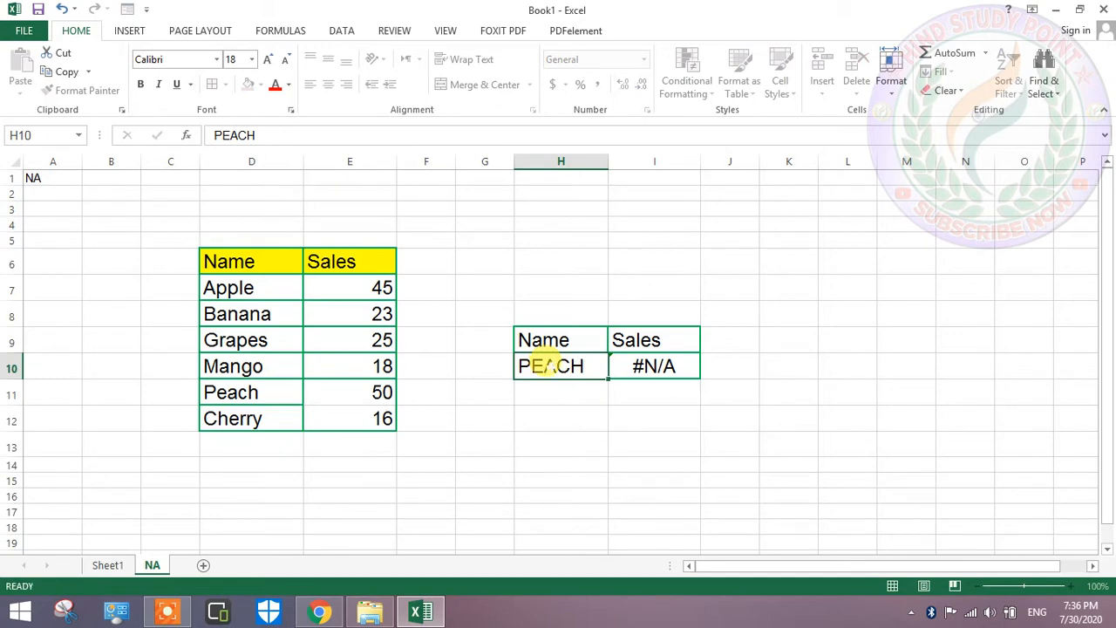
pyautogui.press('Return')
# - Clear the uppercase lookup name in H10 and re-enter it in lowercase as peach
pyautogui.doubleClick(550, 366)
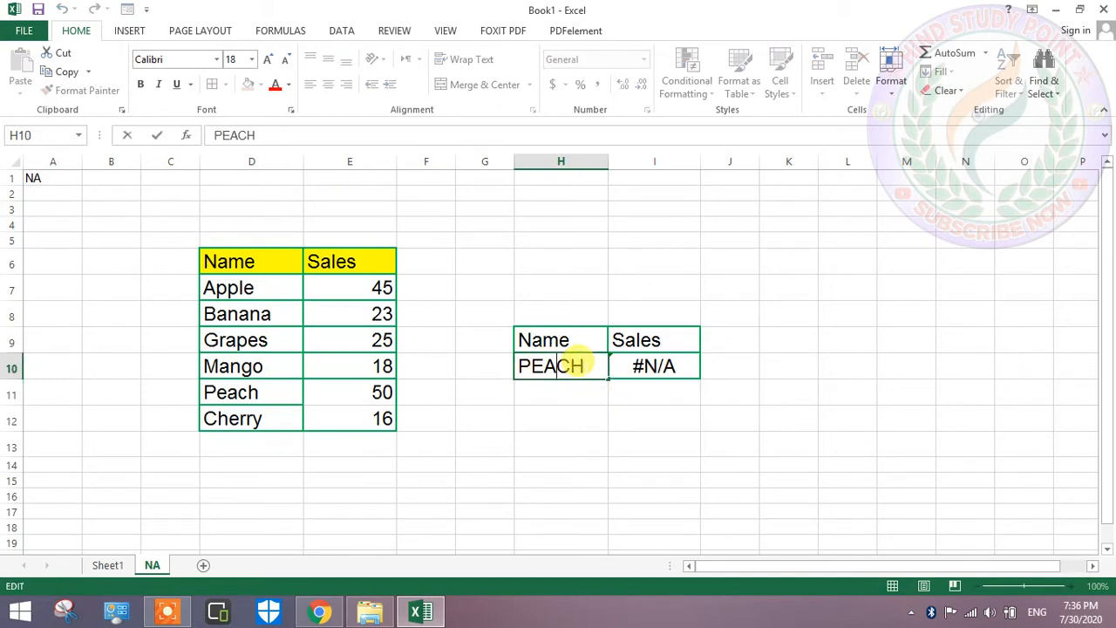
pyautogui.moveTo(582, 365); pyautogui.dragTo(518, 366)
pyautogui.press('BackSpace')
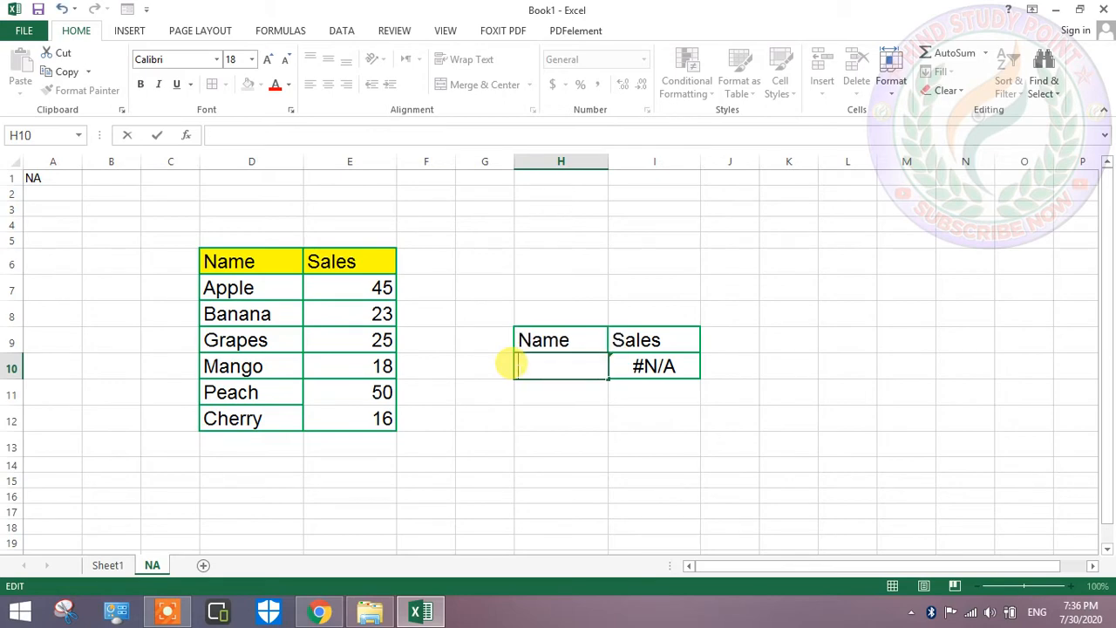
pyautogui.write('=')
pyautogui.press('BackSpace')
pyautogui.press('Return')
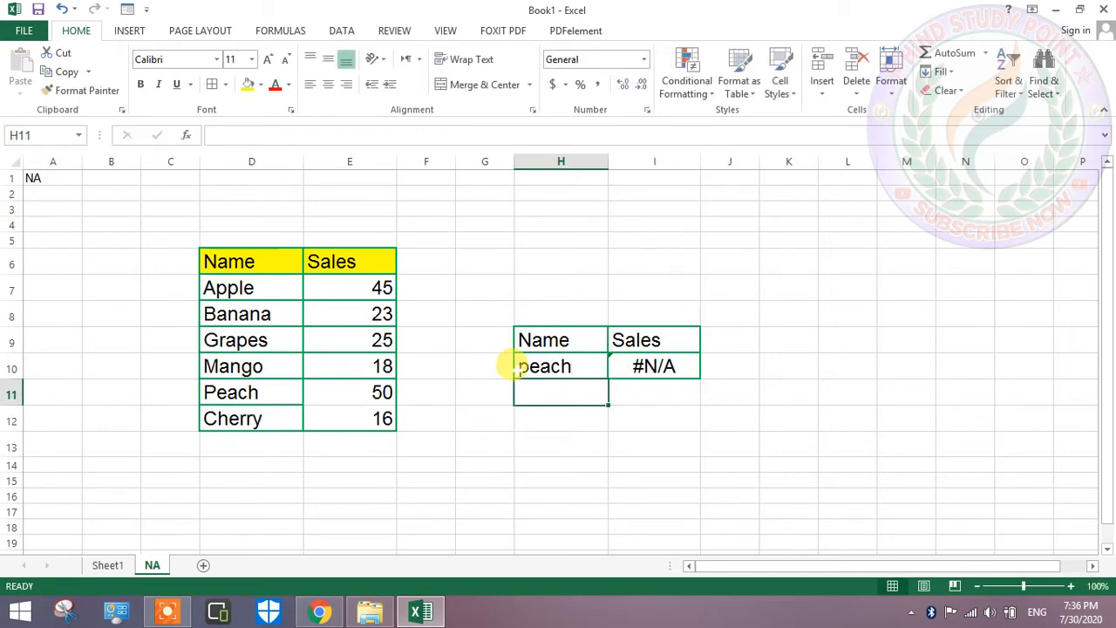
# - Capitalize the first letter of the lookup name in H10 so that it reads Peach
pyautogui.click(516, 367)
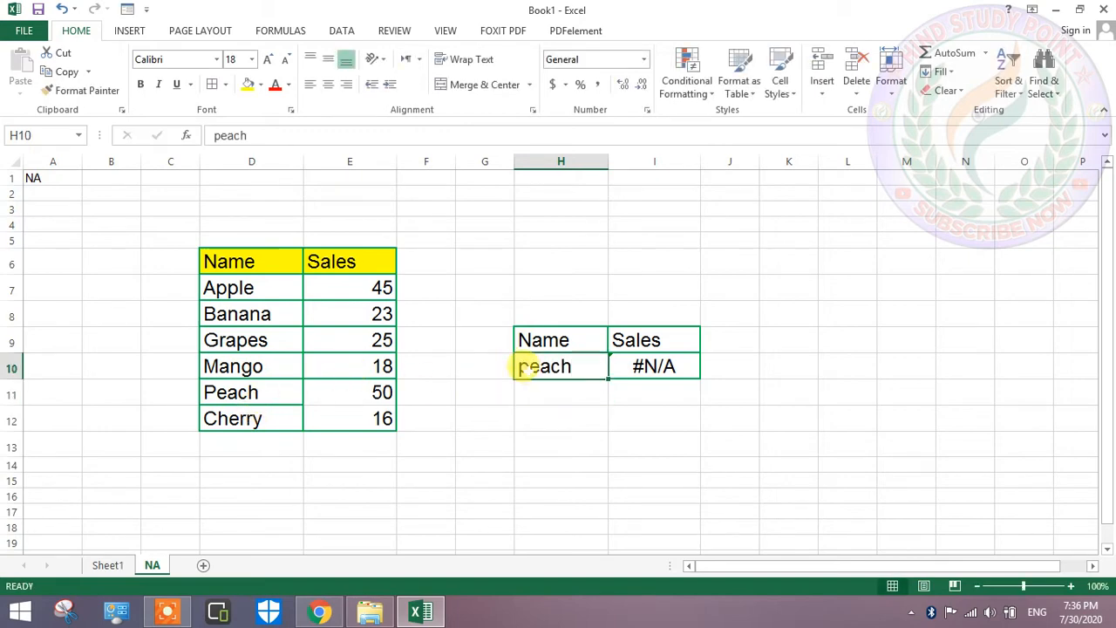
pyautogui.doubleClick(523, 366)
pyautogui.write('P')
pyautogui.press('Return')
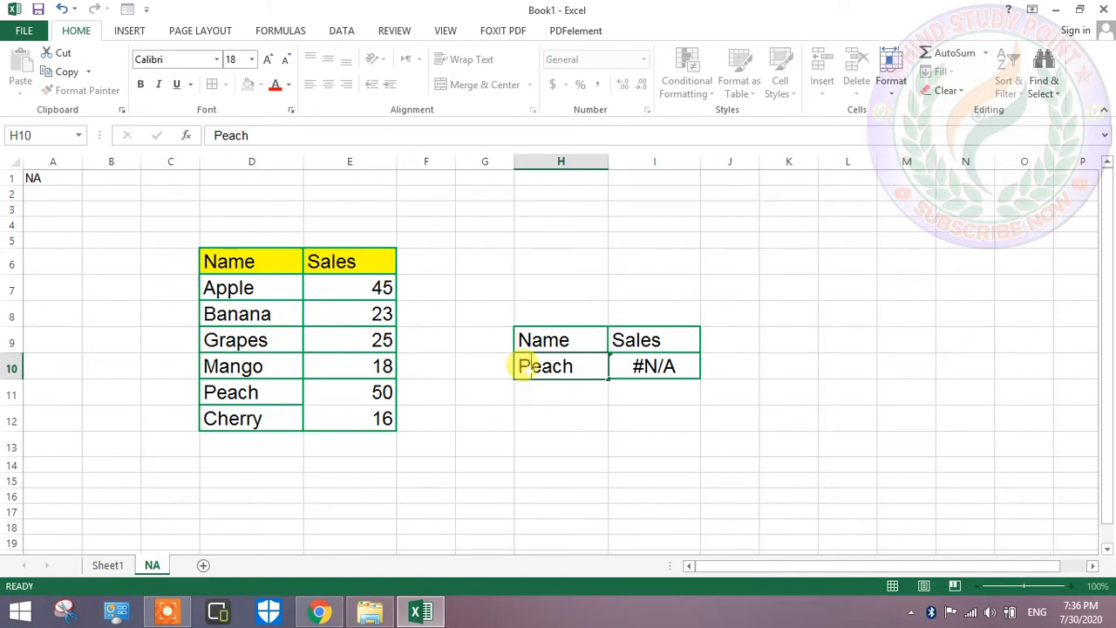
pyautogui.click(525, 367)
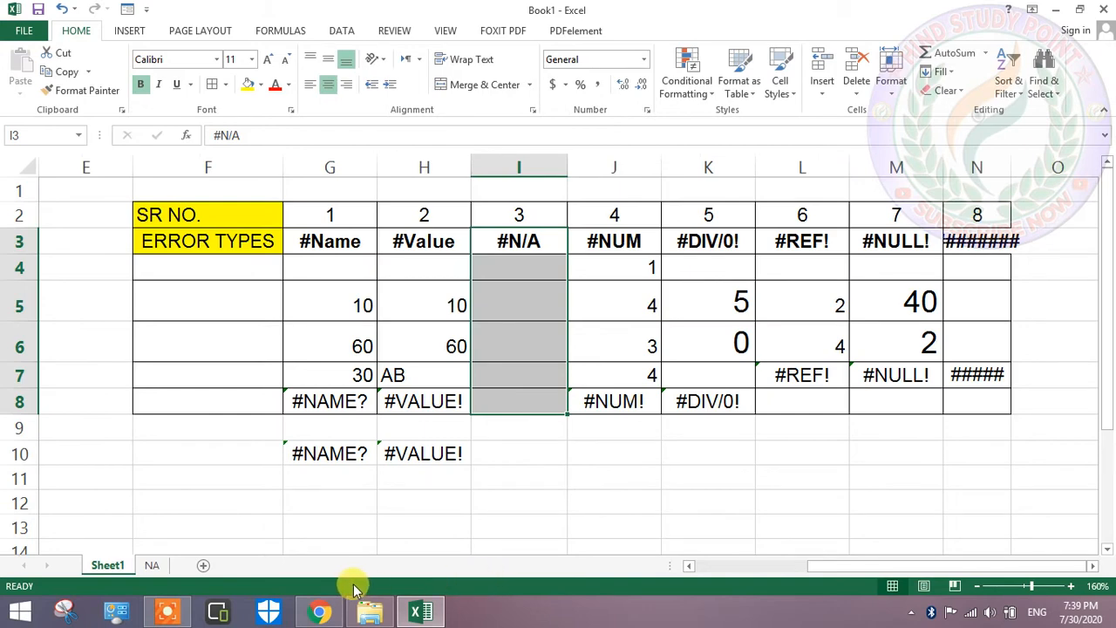
# - Examine the #NUM example values in J3:J8 on Sheet1 and the LARGE formula in J8
pyautogui.moveTo(610, 241); pyautogui.dragTo(619, 401)
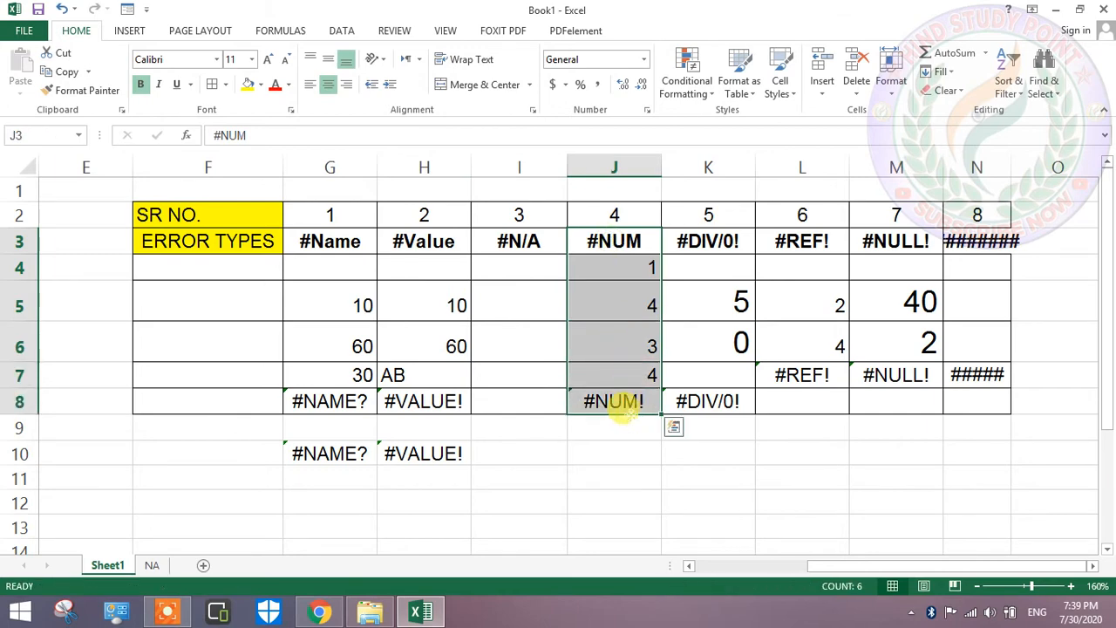
pyautogui.click(625, 442)
pyautogui.click(615, 405)
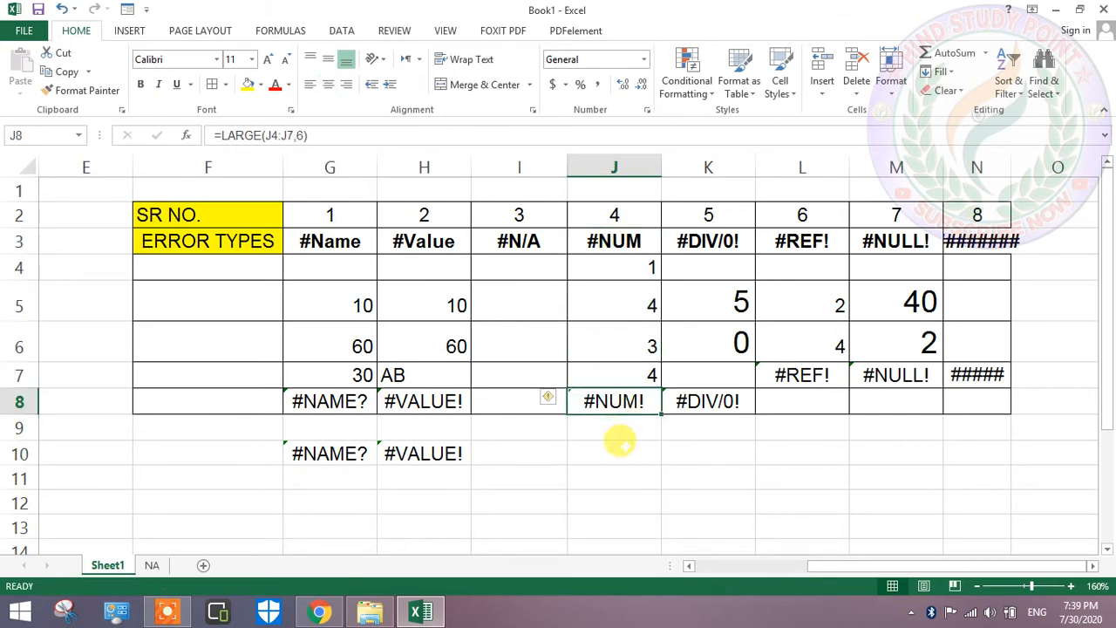
# - Enter the formula =LARGE(J4:J7,6) in J10 to produce a #NUM! error
pyautogui.click(624, 447)
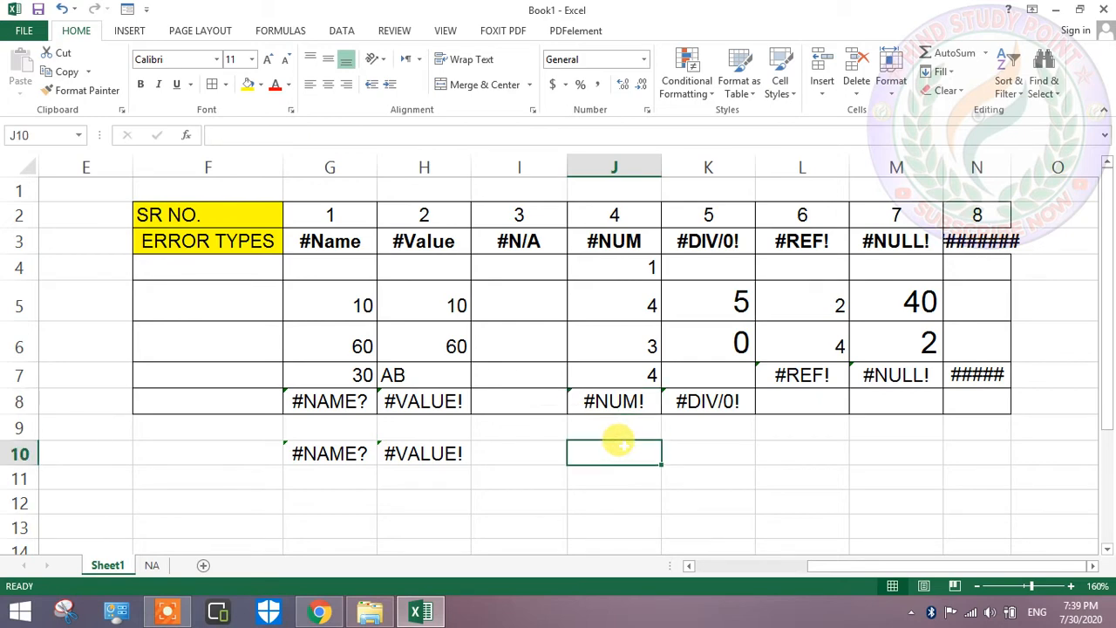
pyautogui.write('=lqa')
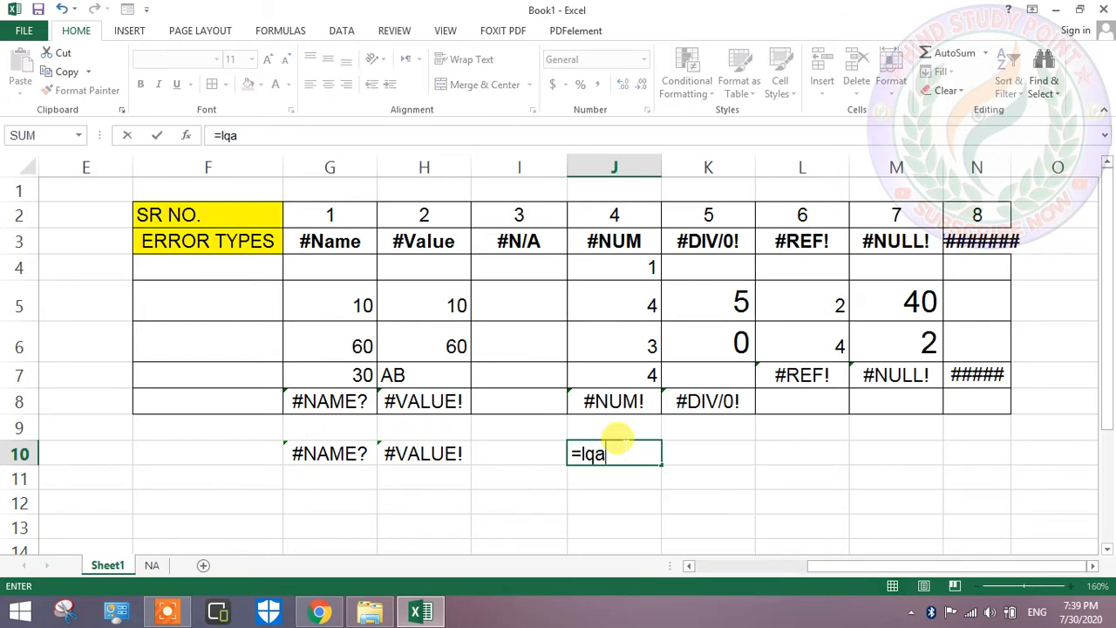
pyautogui.write('rge')
pyautogui.press('BackSpace')
pyautogui.press('BackSpace')
pyautogui.press('BackSpace')
pyautogui.press('BackSpace')
pyautogui.press('BackSpace')
pyautogui.press('Tab')
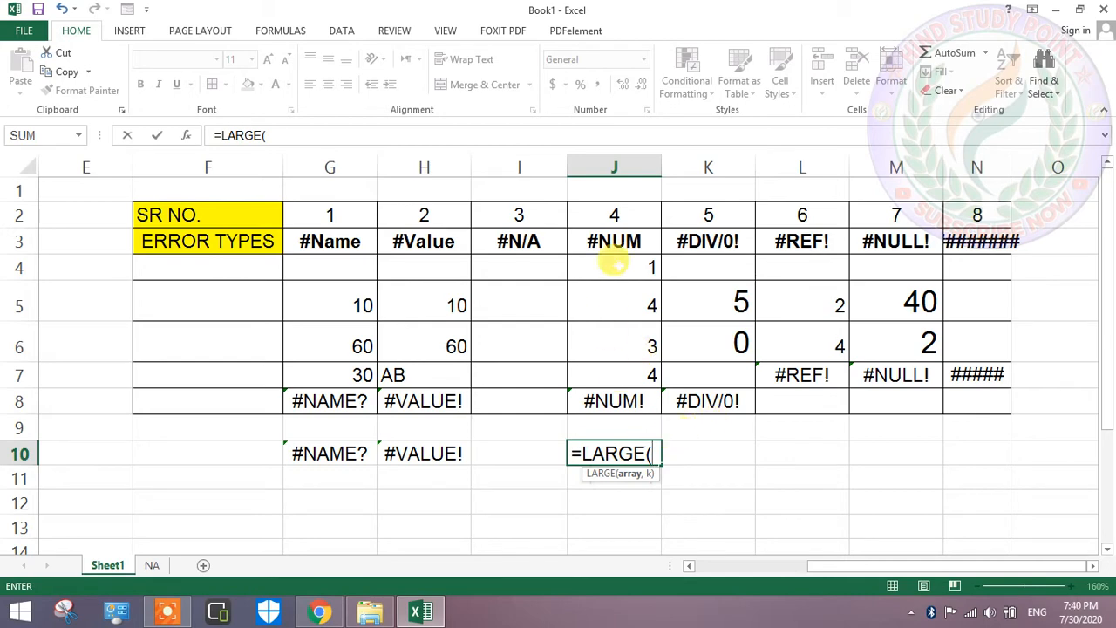
pyautogui.moveTo(614, 262); pyautogui.dragTo(626, 366)
pyautogui.write(',6')
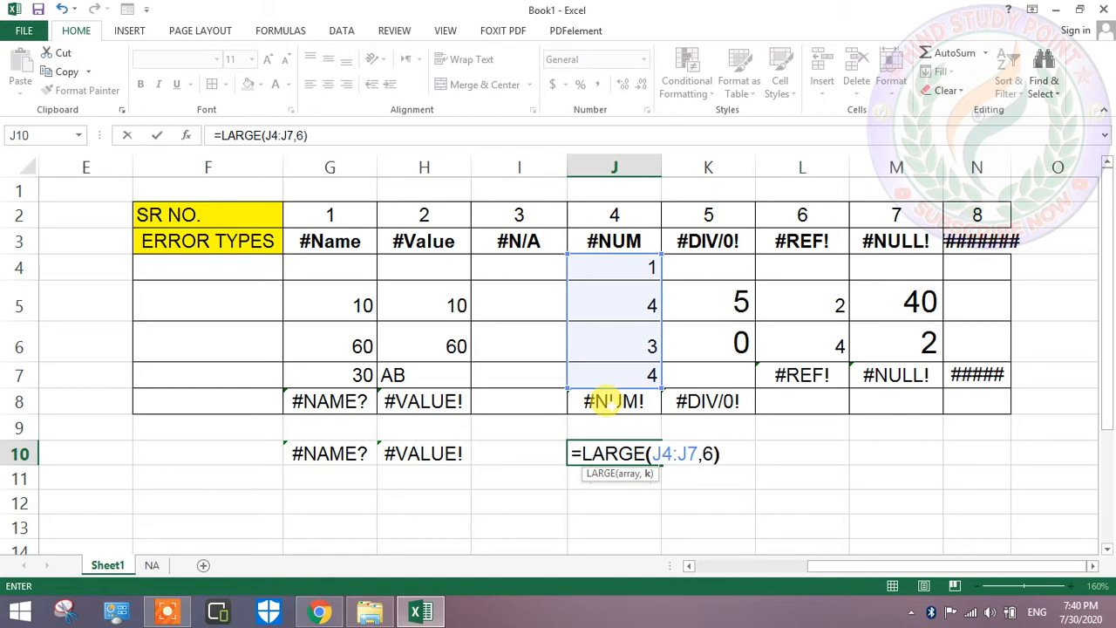
pyautogui.press('Return')
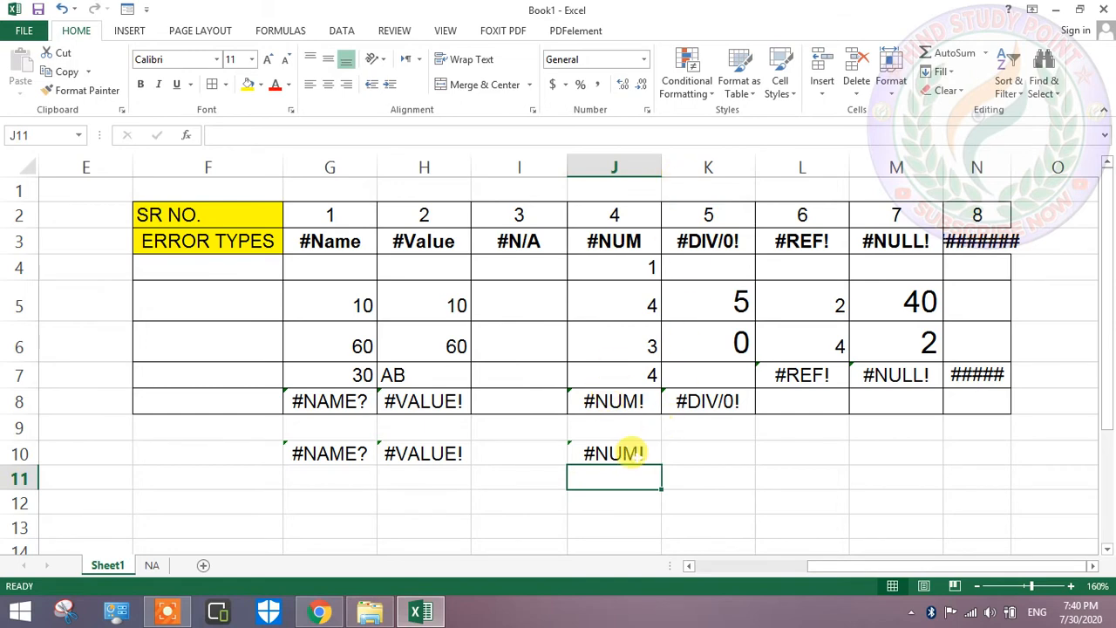
# - Review the J10 formula against the values in J4:J7 and change its k argument to 4, making it =LARGE(J4:J7,4)
pyautogui.doubleClick(630, 446)
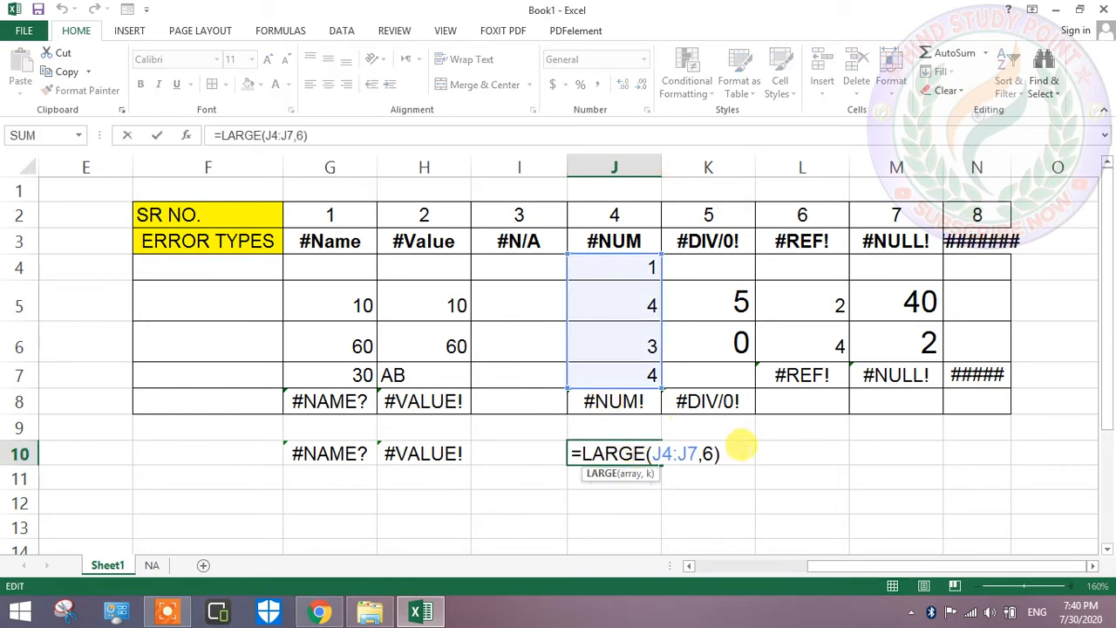
pyautogui.press('Return')
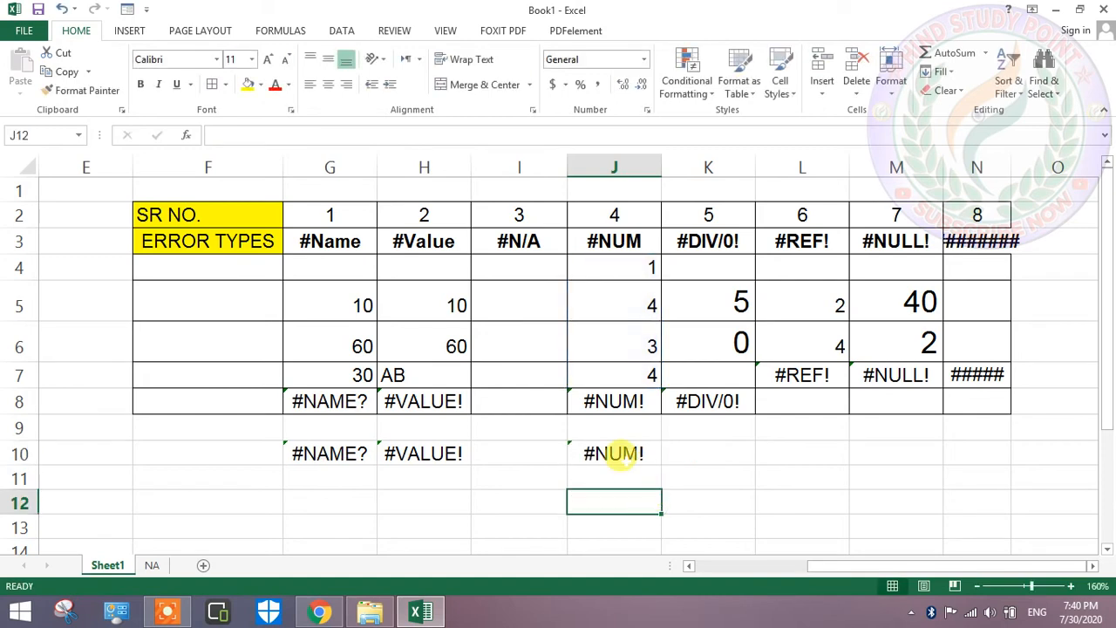
pyautogui.click(610, 452)
pyautogui.moveTo(610, 266); pyautogui.dragTo(626, 374)
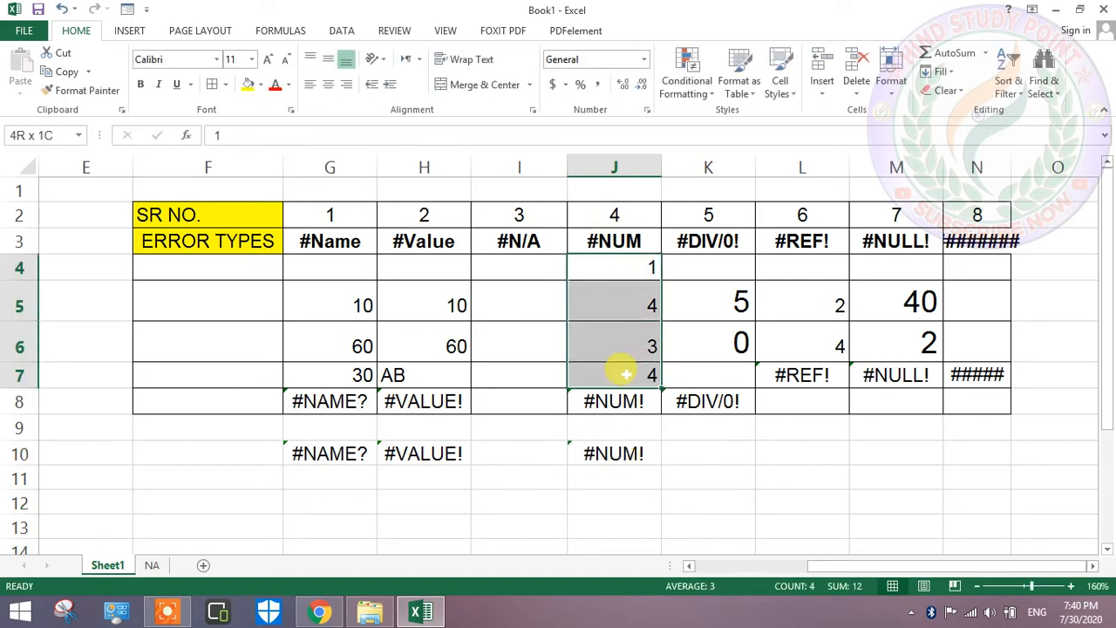
pyautogui.click(640, 446)
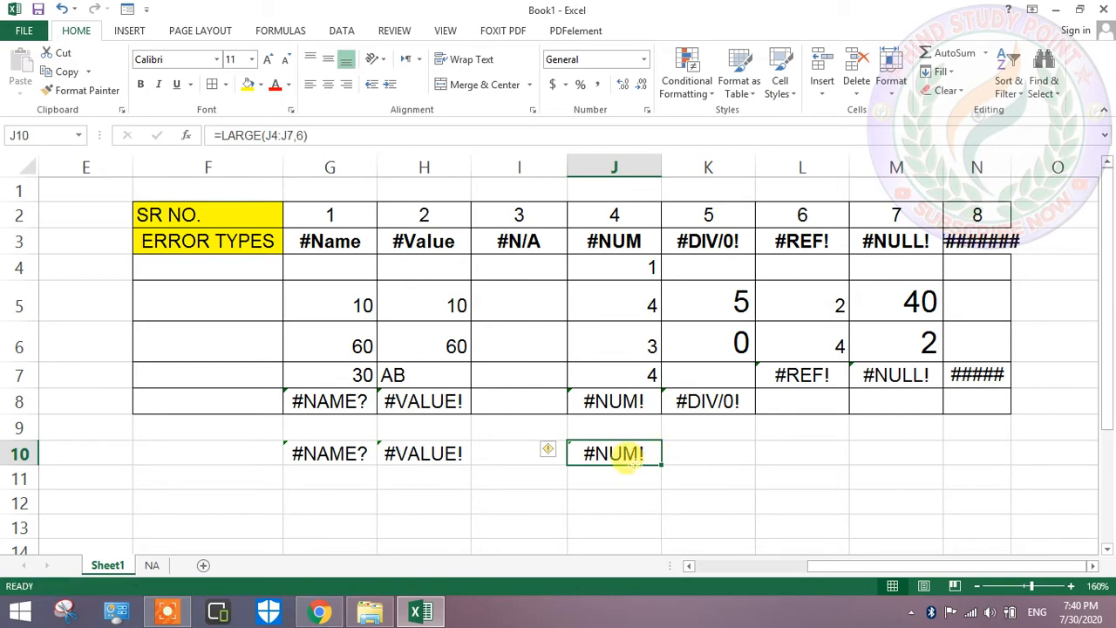
pyautogui.doubleClick(629, 455)
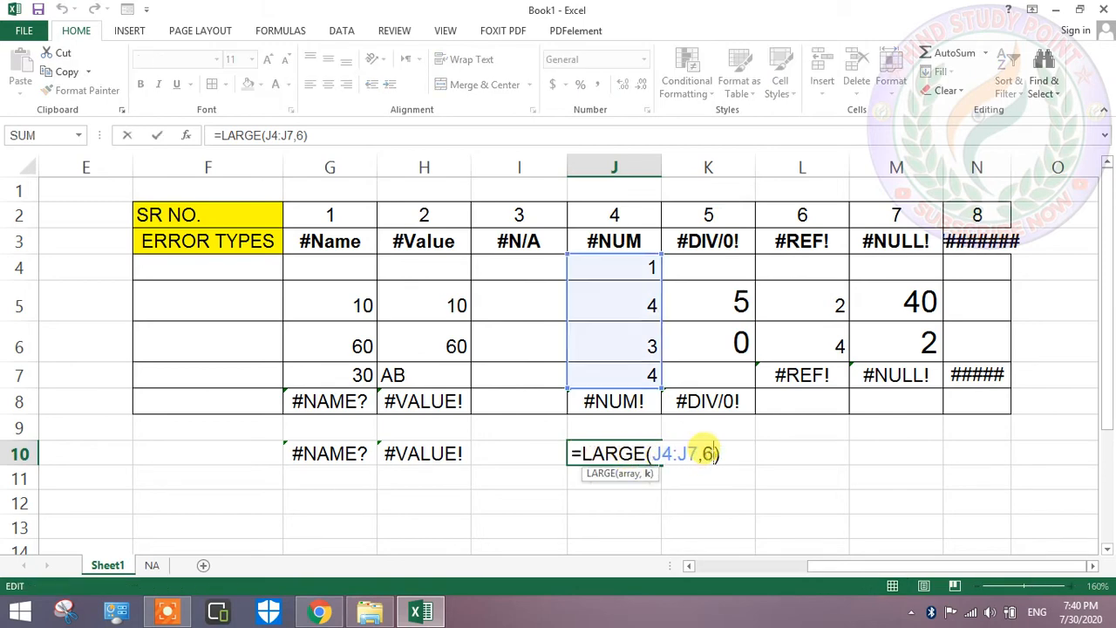
pyautogui.press('BackSpace')
pyautogui.write('4')
pyautogui.press('Return')
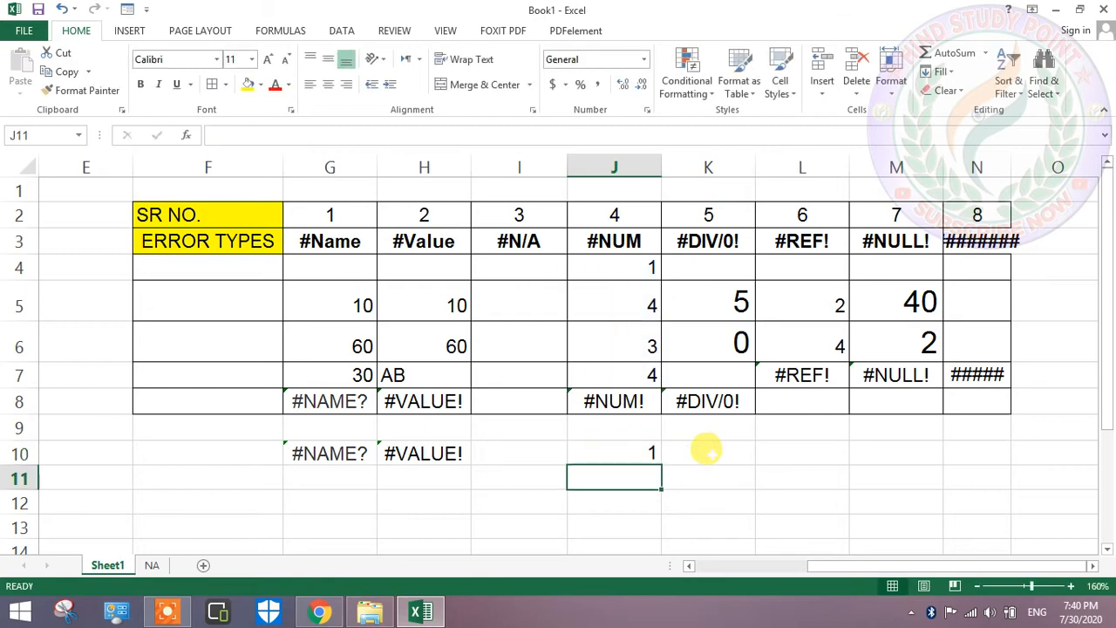
# - Compare the J10 result with the values in column J, and remove the k argument so the formula reads =LARGE(J4:J7,)
pyautogui.press('Up')
pyautogui.click(642, 284)
pyautogui.moveTo(643, 283); pyautogui.dragTo(642, 377)
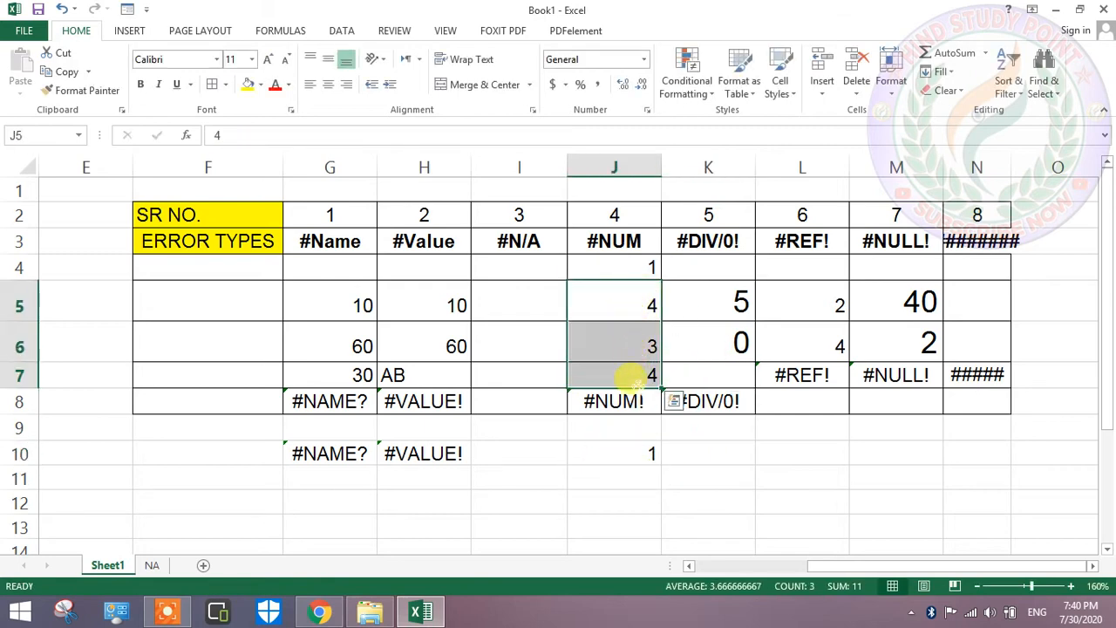
pyautogui.click(646, 451)
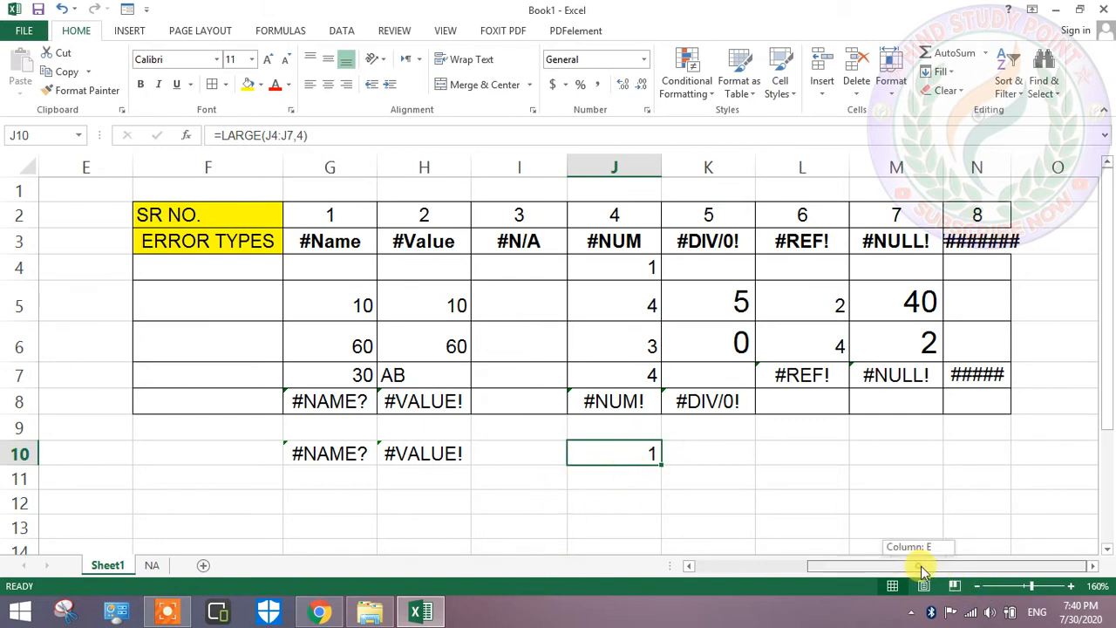
pyautogui.click(1093, 565)
pyautogui.click(1092, 566)
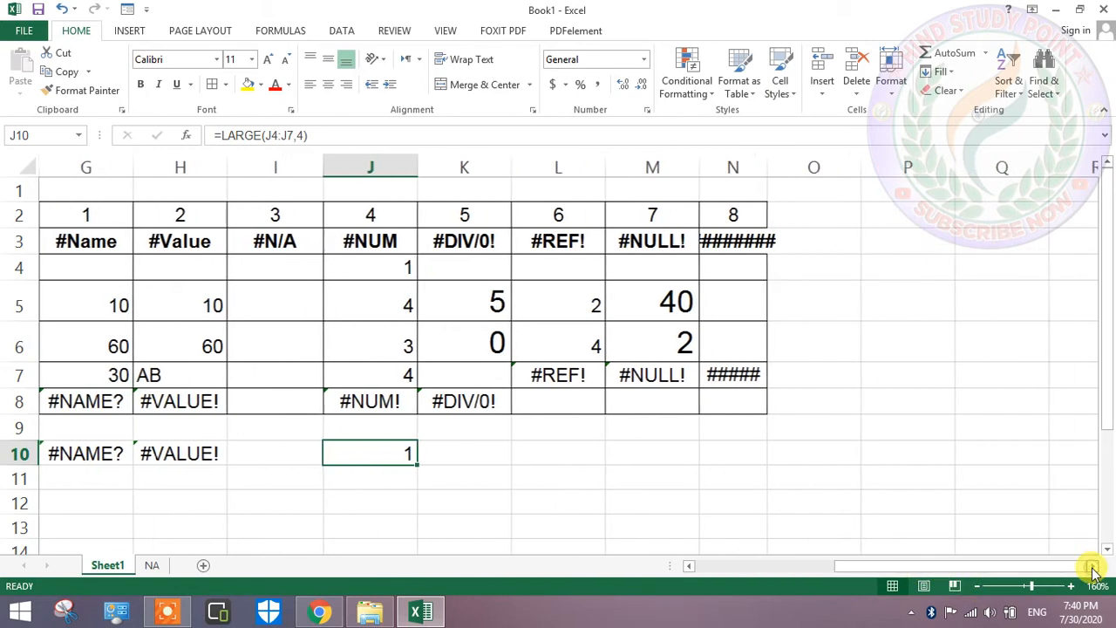
pyautogui.click(461, 451)
pyautogui.click(407, 451)
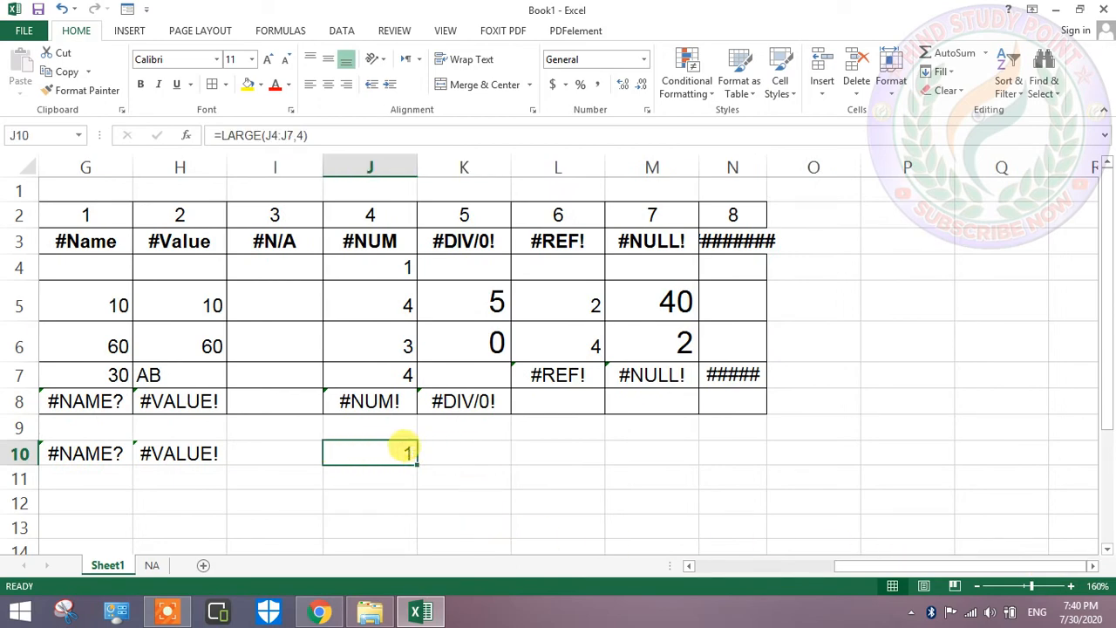
pyautogui.doubleClick(407, 451)
pyautogui.press('BackSpace')
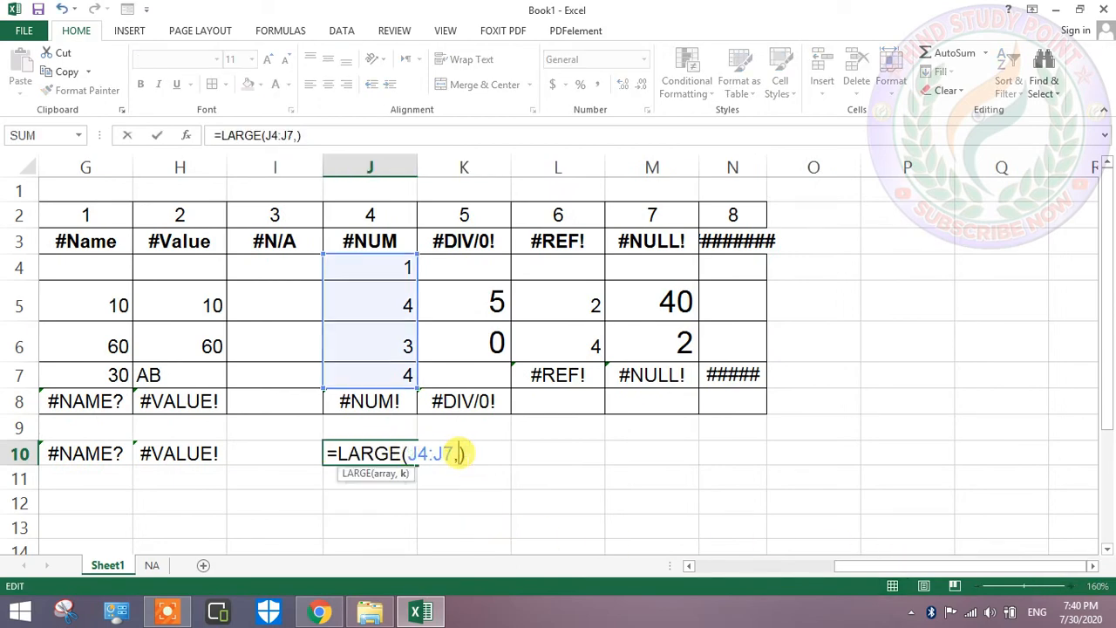
pyautogui.press('Return')
# - Enter a formula in K10 that divides K5 by K6 to reproduce the #DIV/0! error
pyautogui.click(462, 450)
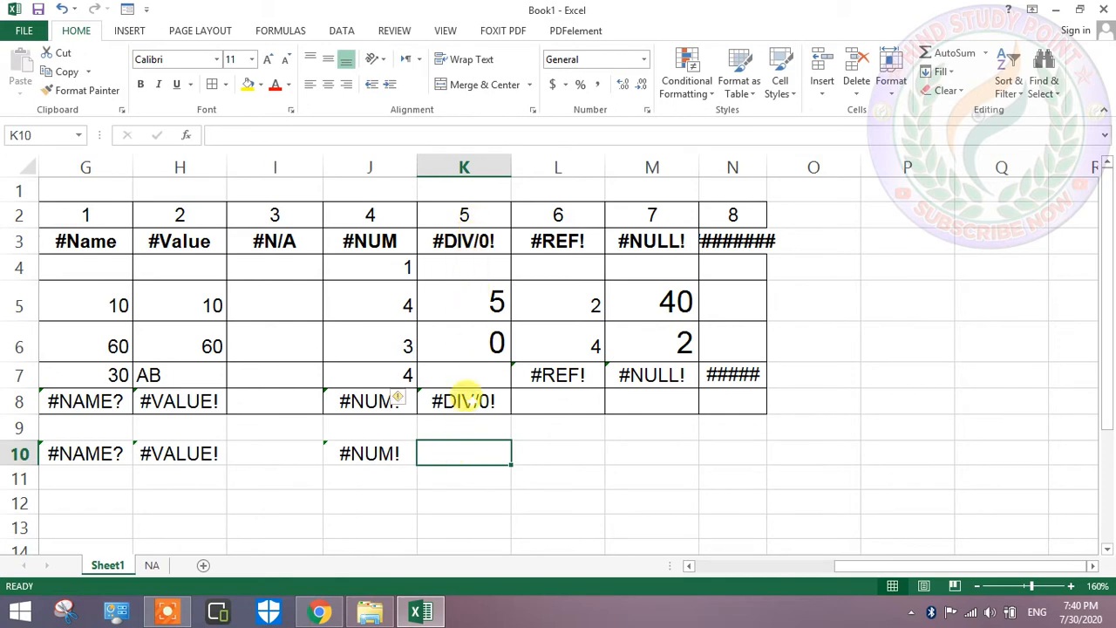
pyautogui.click(461, 399)
pyautogui.click(453, 451)
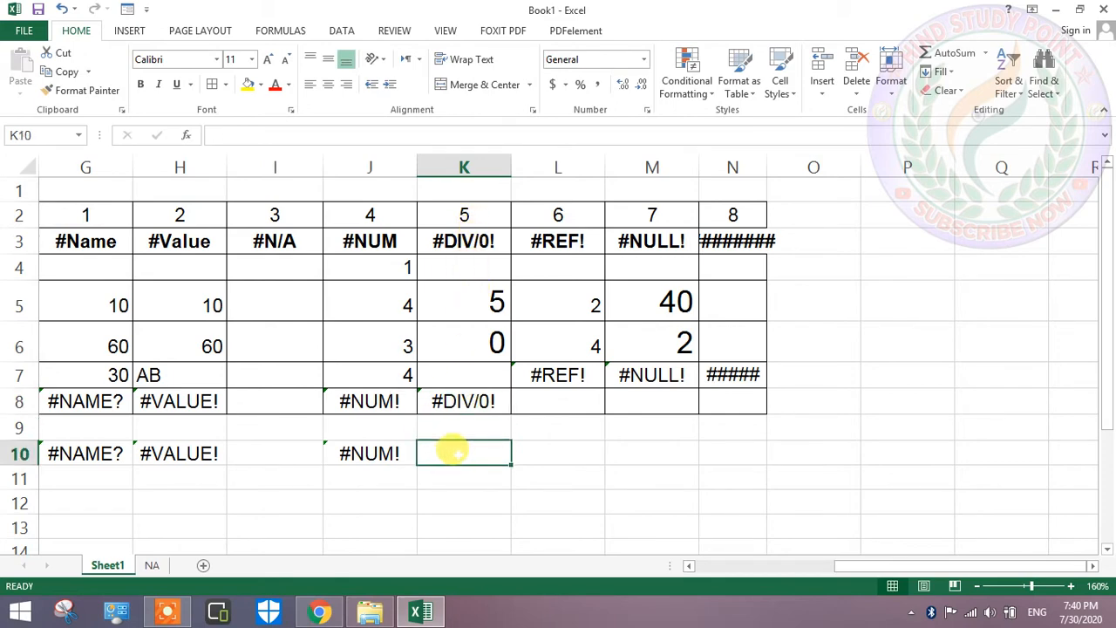
pyautogui.write('=')
pyautogui.click(485, 304)
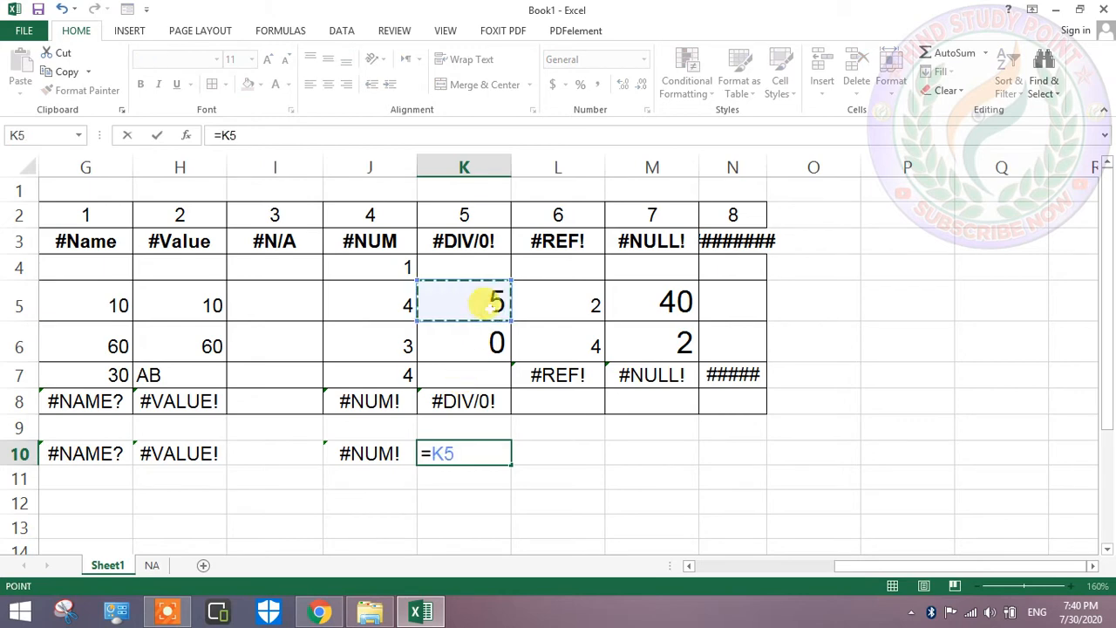
pyautogui.write('/')
pyautogui.click(482, 345)
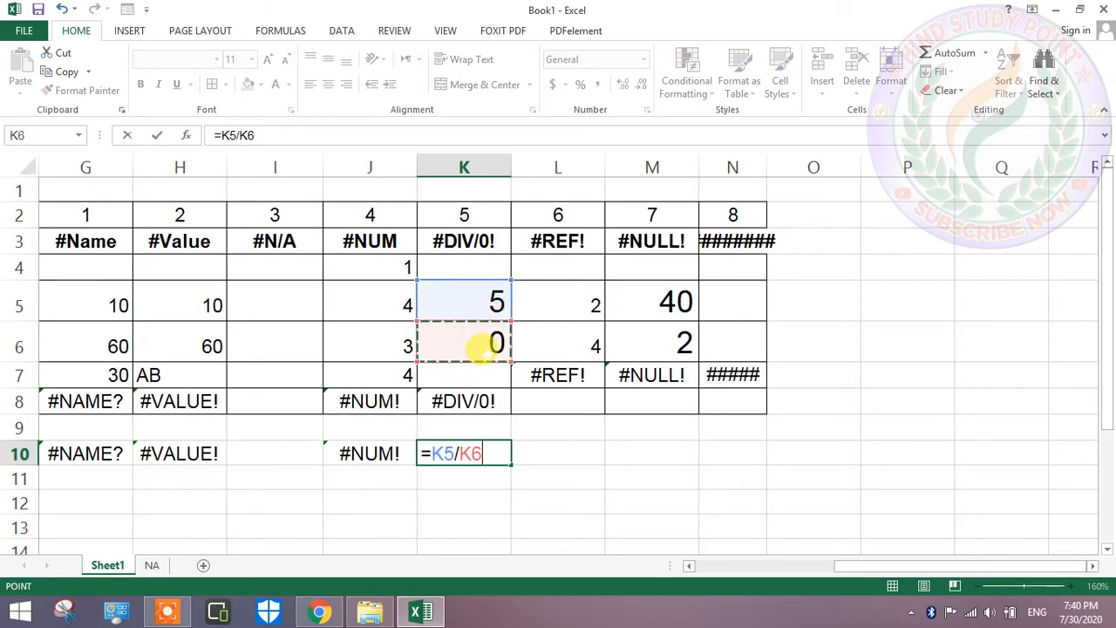
pyautogui.press('Return')
# - Discard the stray entry in K11 and remove the trailing backslash from the K10 formula so it reads =K5/K6
pyautogui.write(']')
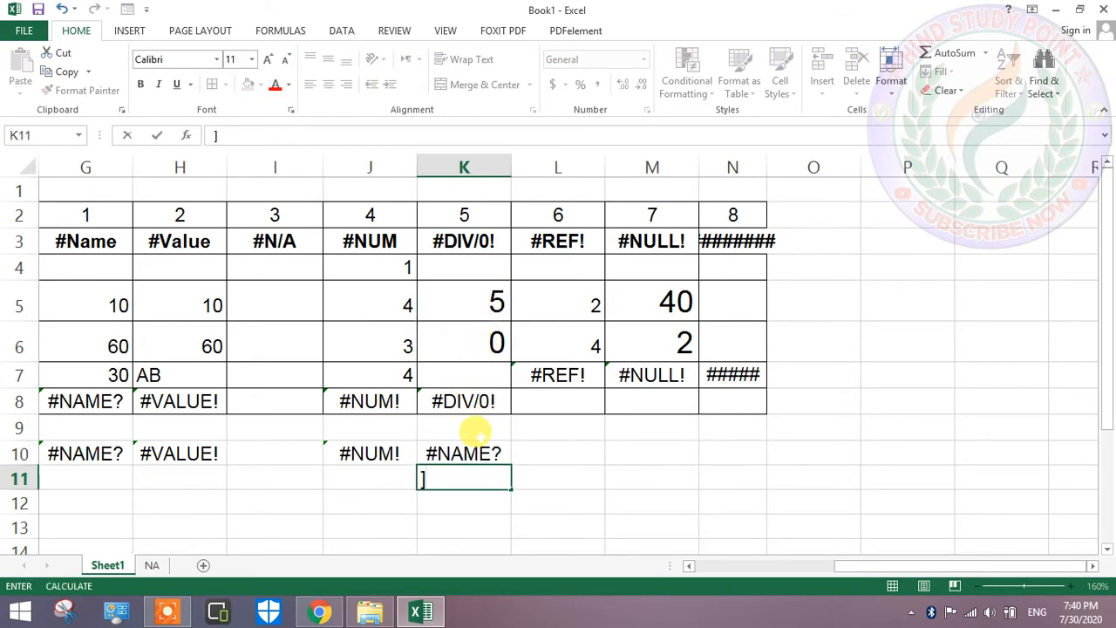
pyautogui.press('Escape')
pyautogui.click(458, 430)
pyautogui.click(462, 451)
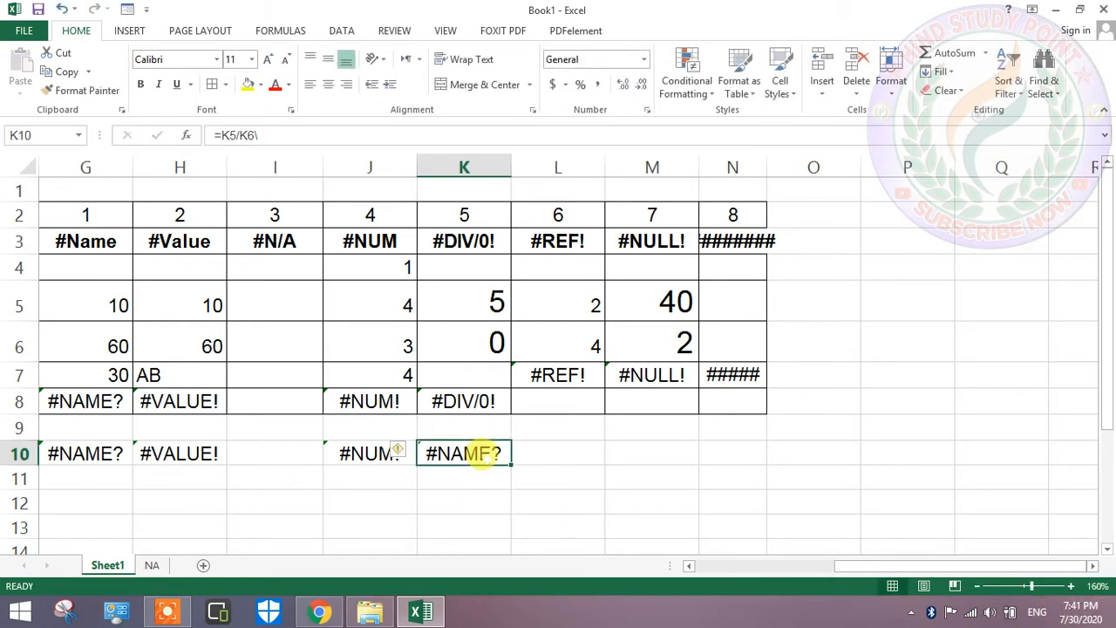
pyautogui.doubleClick(482, 453)
pyautogui.press('BackSpace')
pyautogui.press('Return')
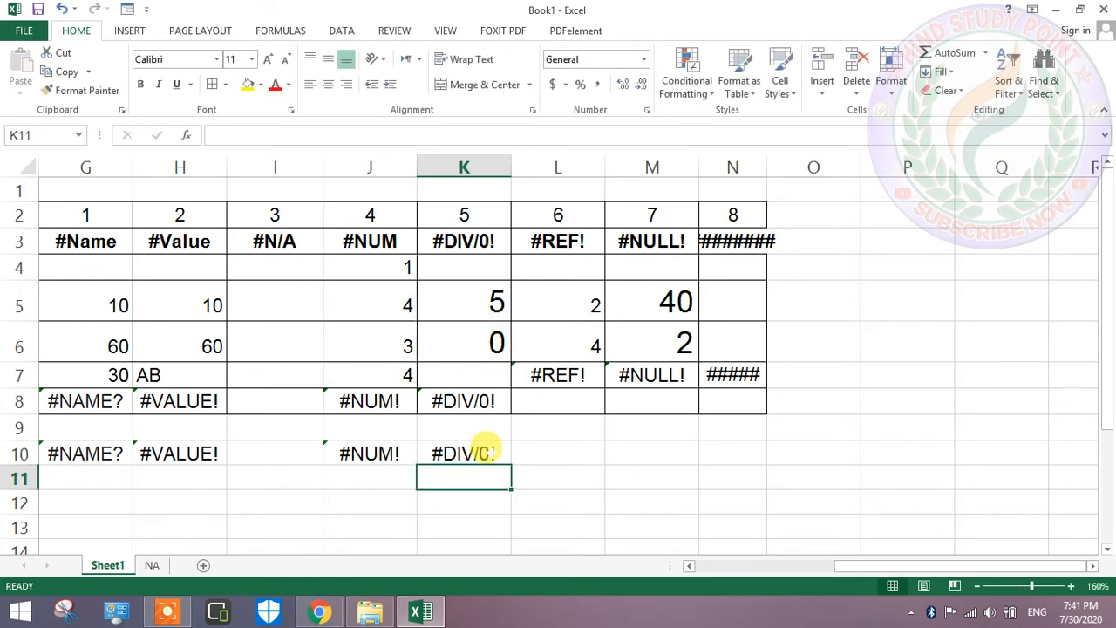
pyautogui.click(485, 448)
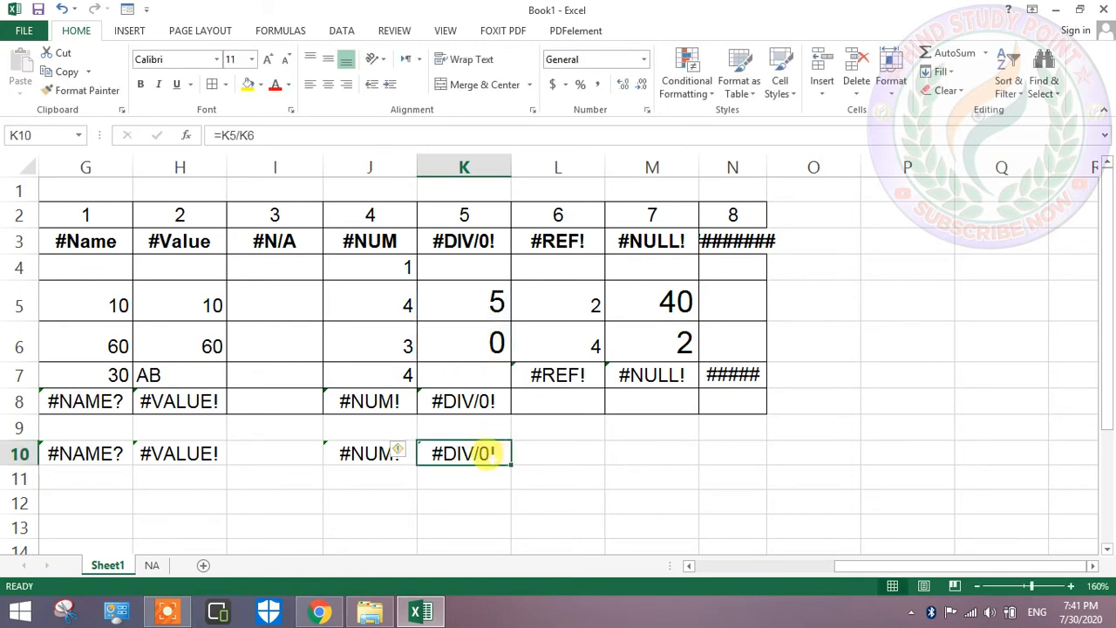
# - Change the divisor in K6 to 1 and review the cell references in the K10 formula
pyautogui.click(494, 341)
pyautogui.write('1')
pyautogui.press('Return')
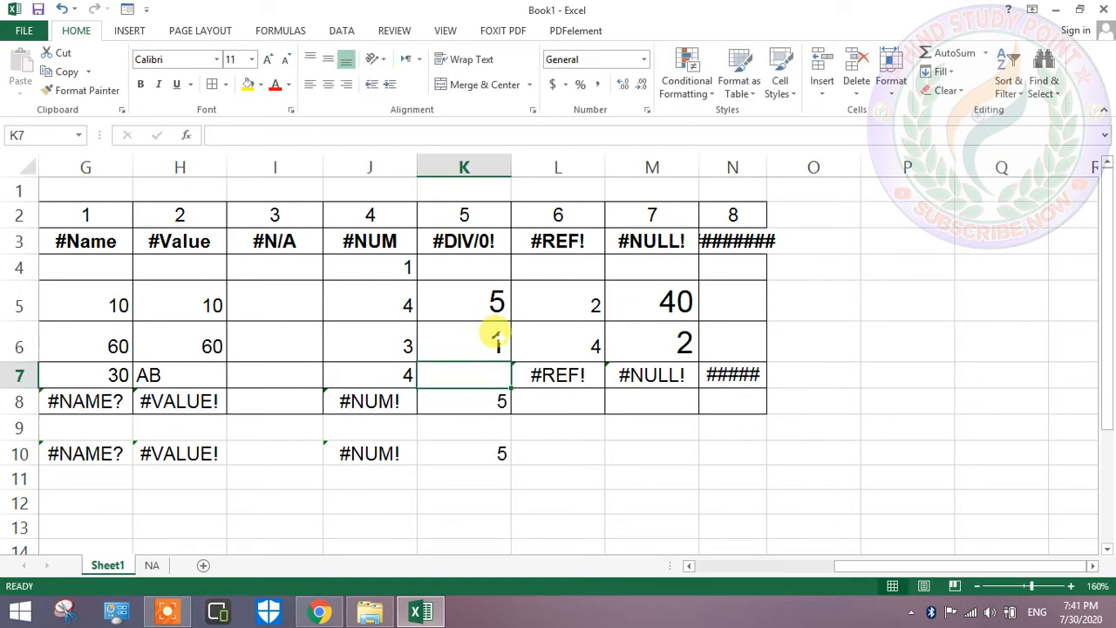
pyautogui.doubleClick(474, 451)
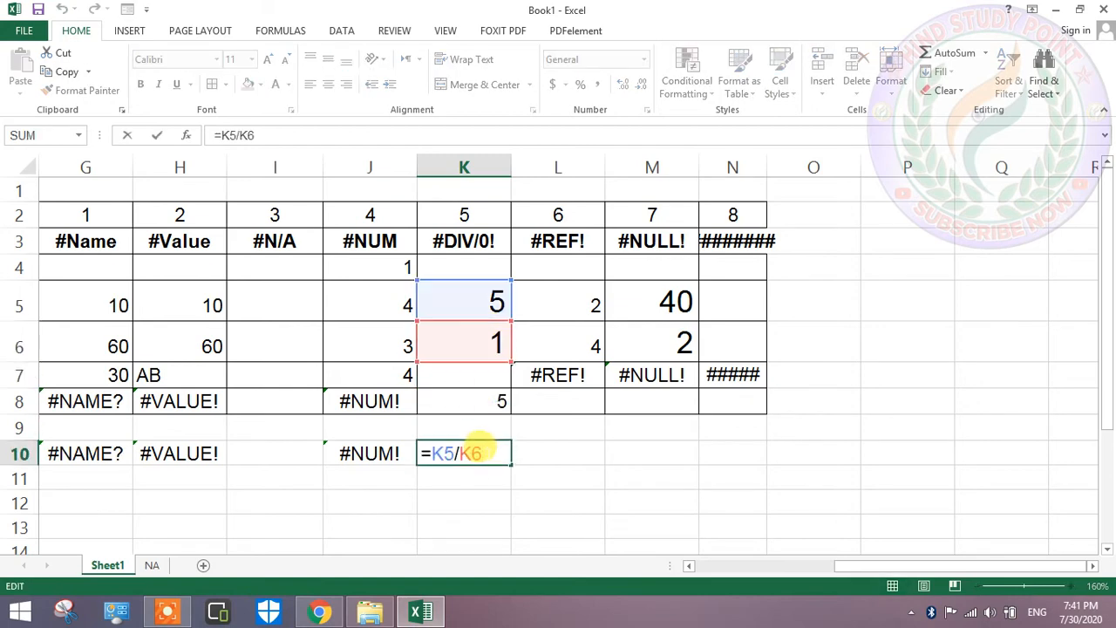
# - Leave the K10 formula as it is, set K6 back to 0 and check K10
pyautogui.click(482, 347)
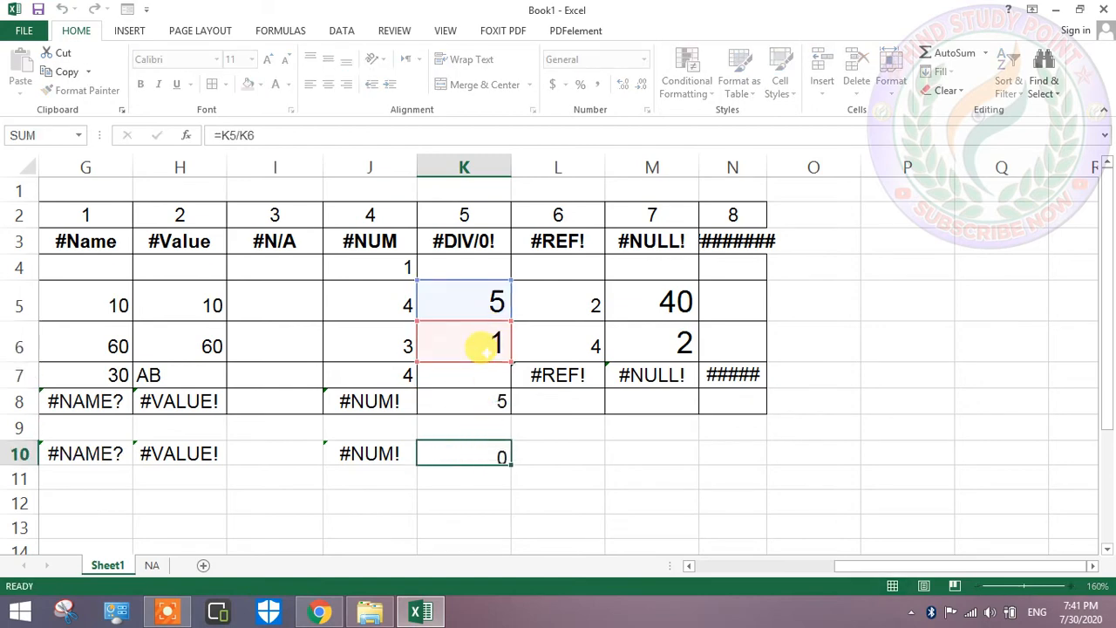
pyautogui.write('0')
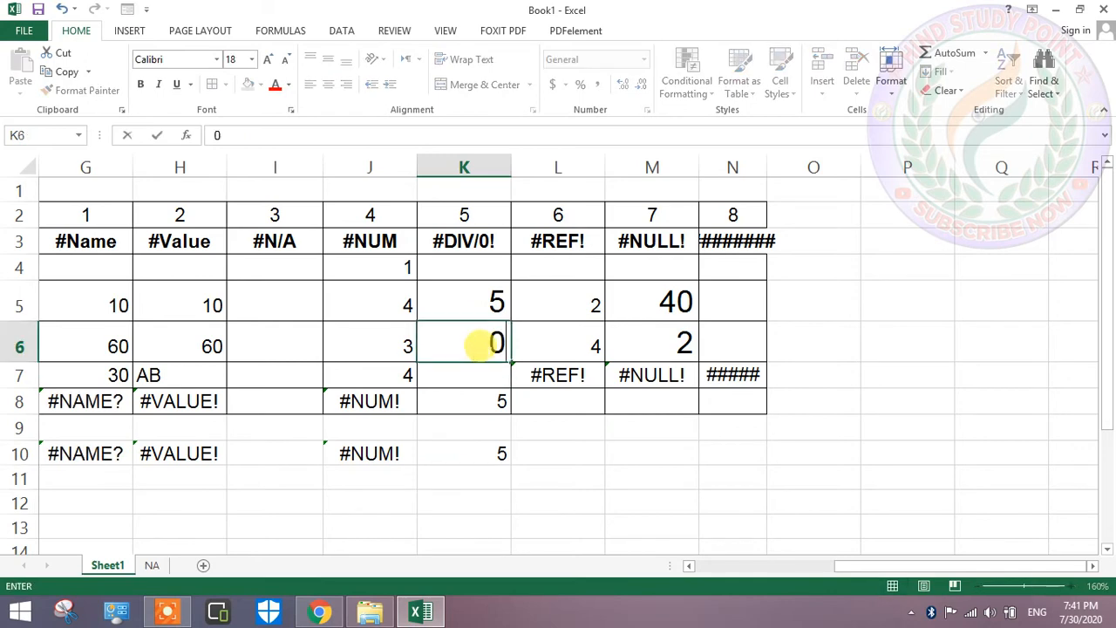
pyautogui.press('Return')
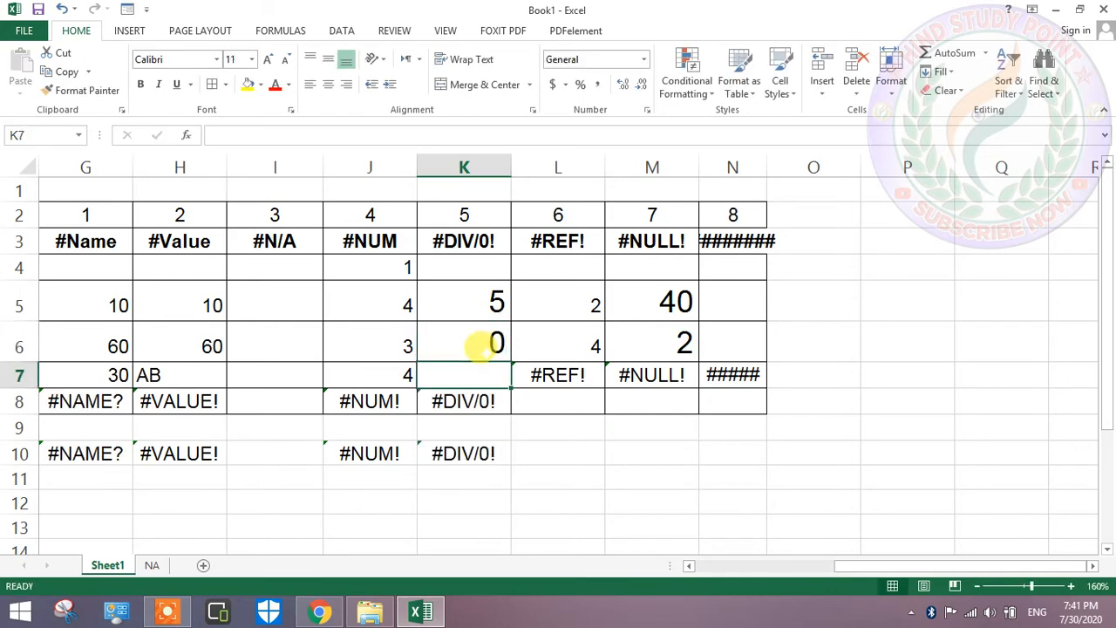
pyautogui.click(470, 449)
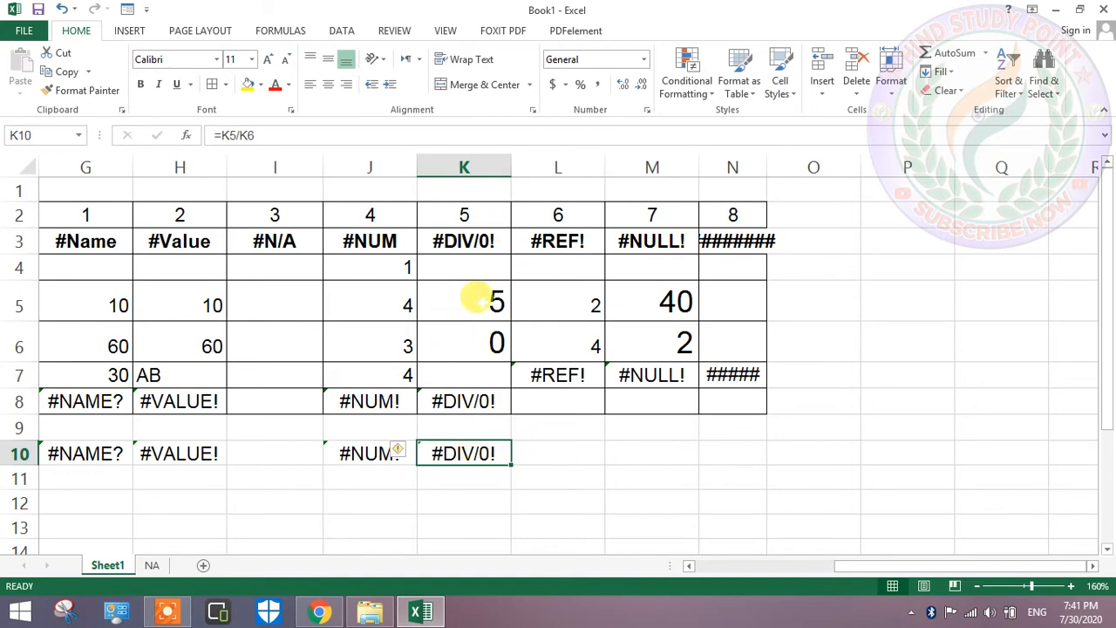
# - Examine the #REF! example formula in L7 and start a new formula in L10
pyautogui.click(549, 440)
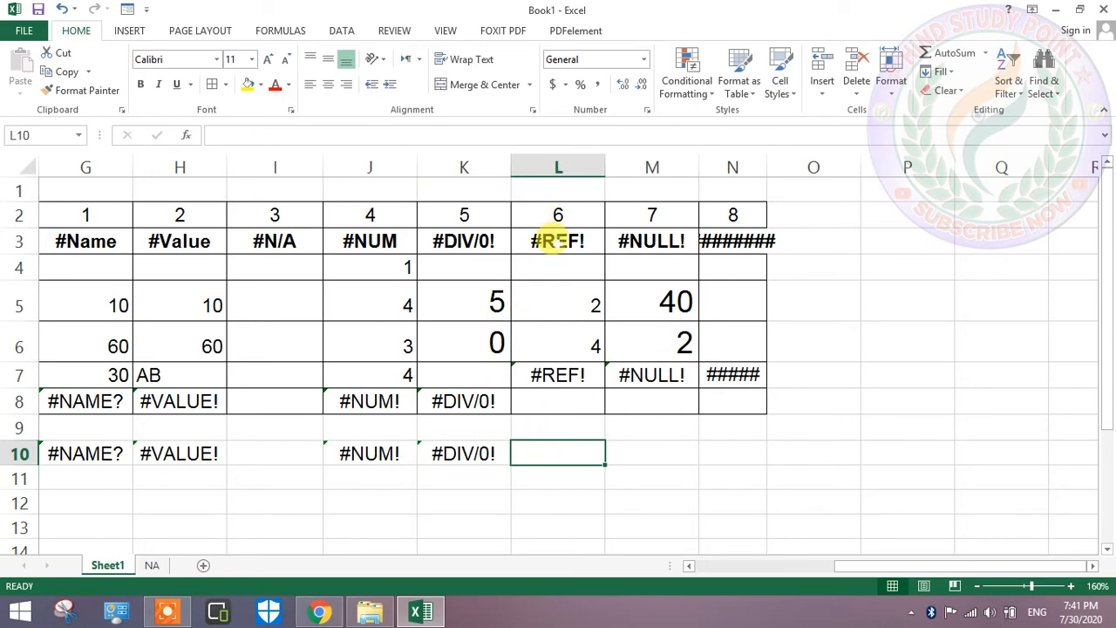
pyautogui.click(551, 374)
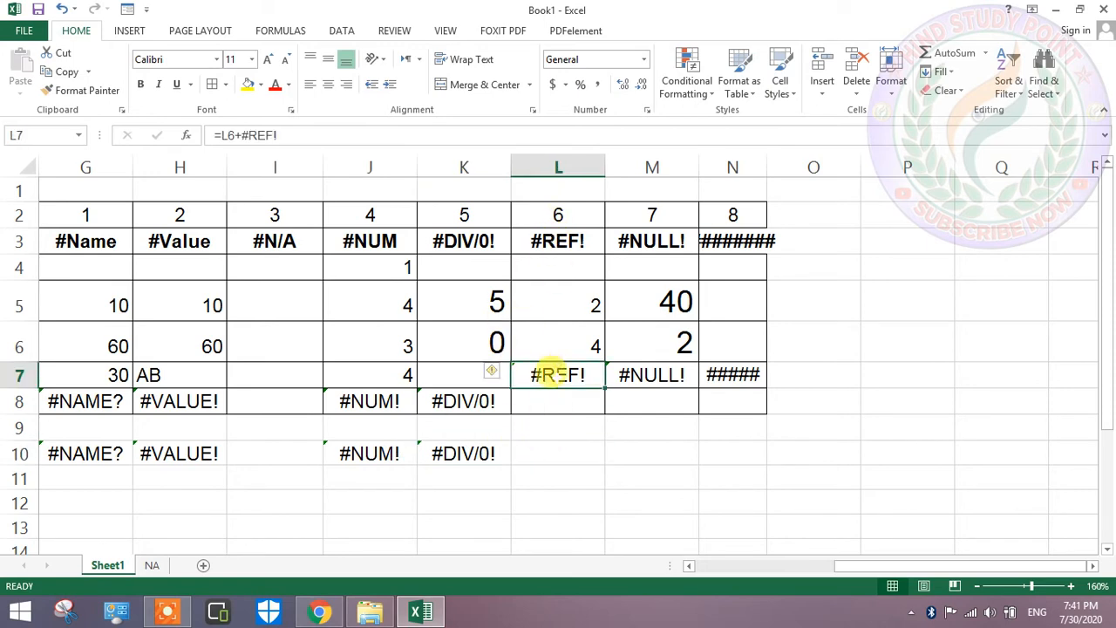
pyautogui.doubleClick(555, 374)
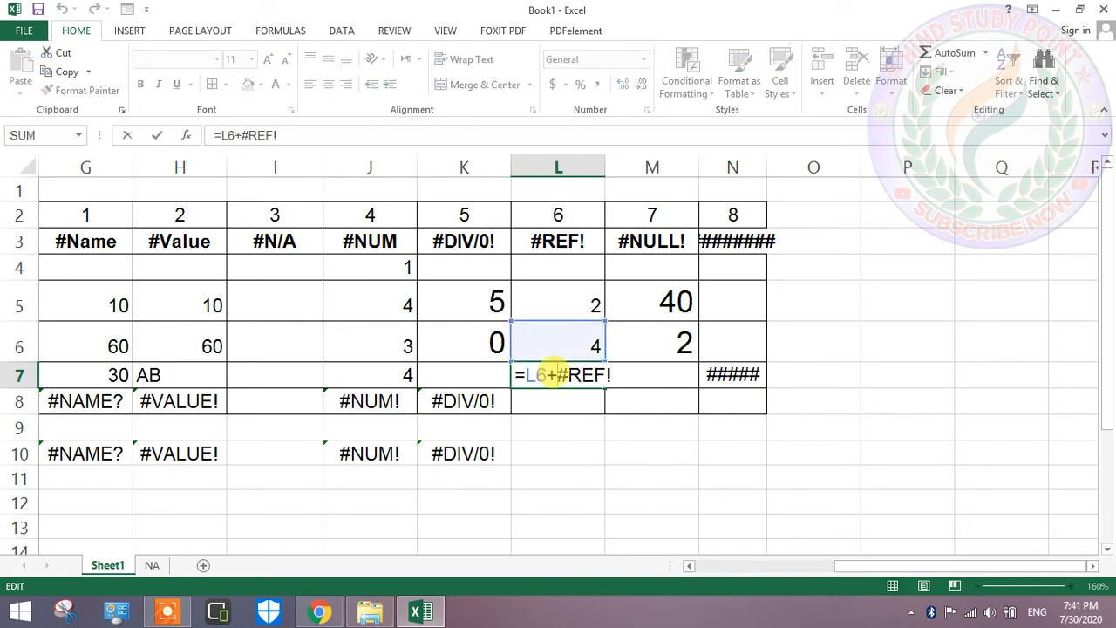
pyautogui.press('Return')
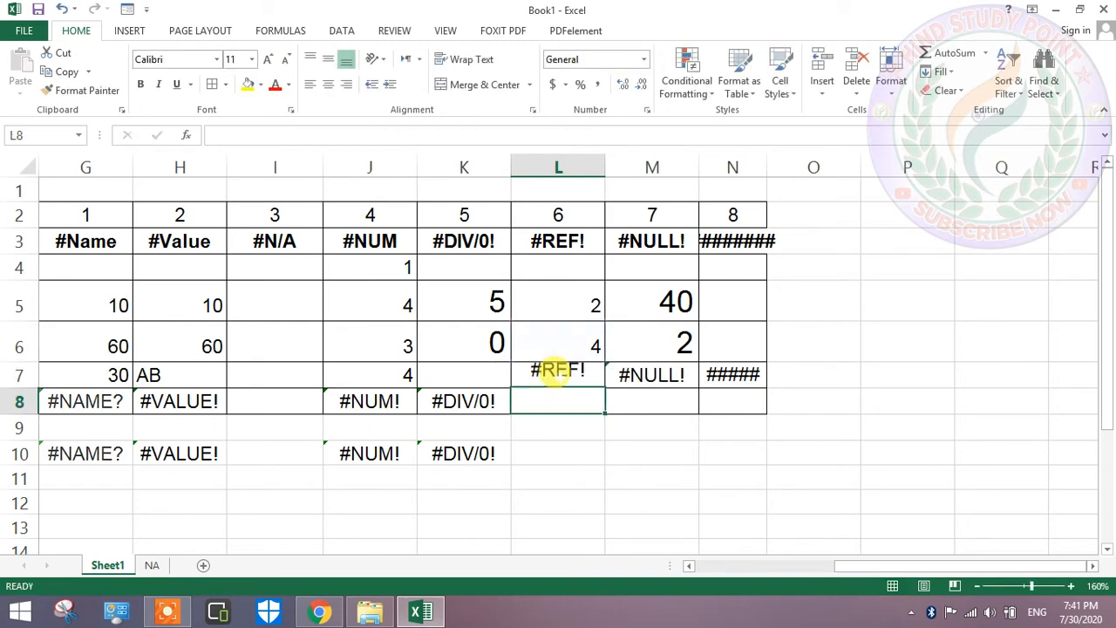
pyautogui.click(554, 452)
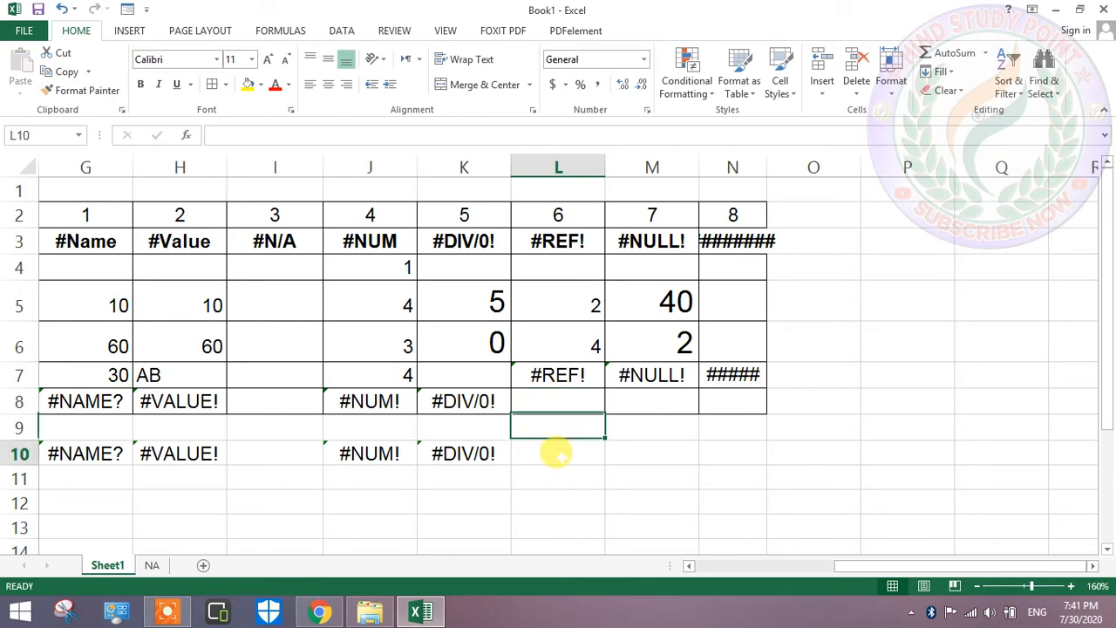
pyautogui.write('=')
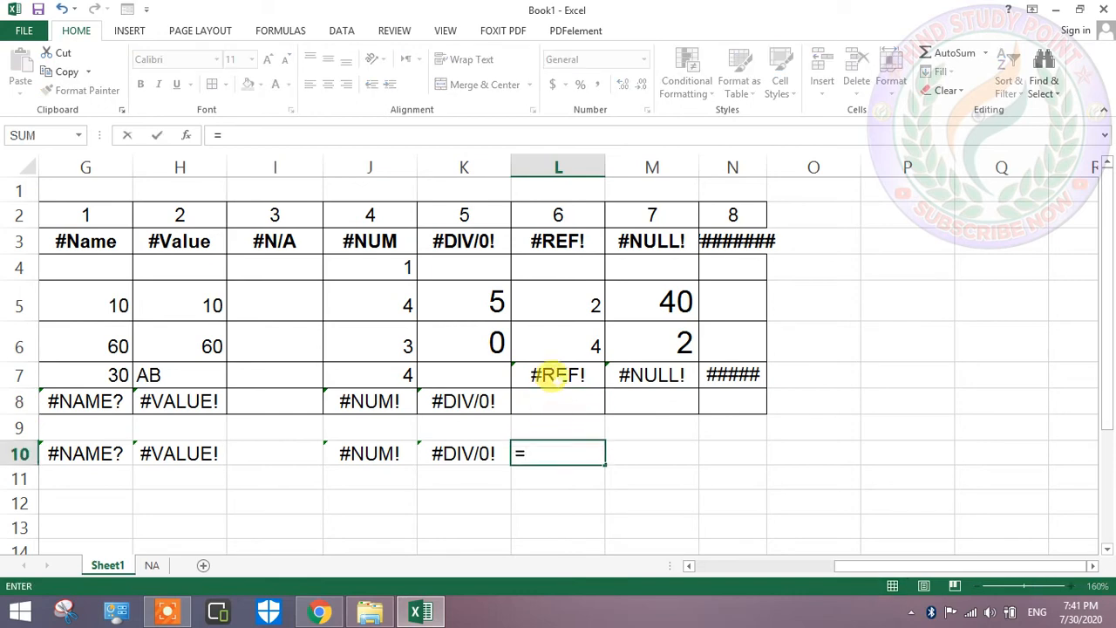
pyautogui.click(556, 373)
pyautogui.write('4')
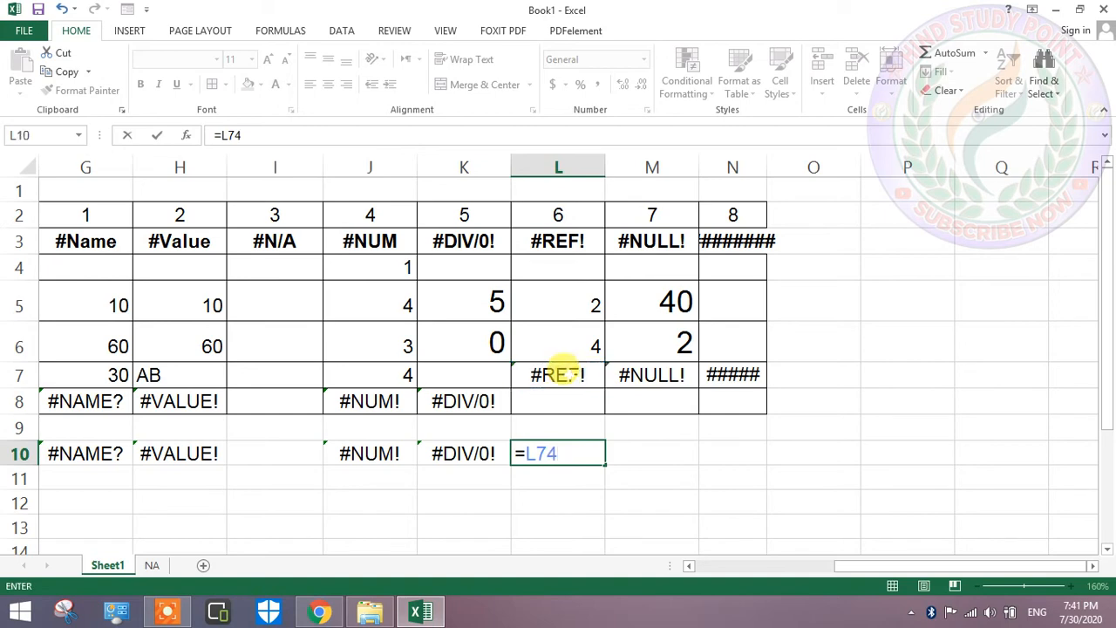
pyautogui.press('BackSpace')
pyautogui.press('BackSpace')
pyautogui.press('BackSpace')
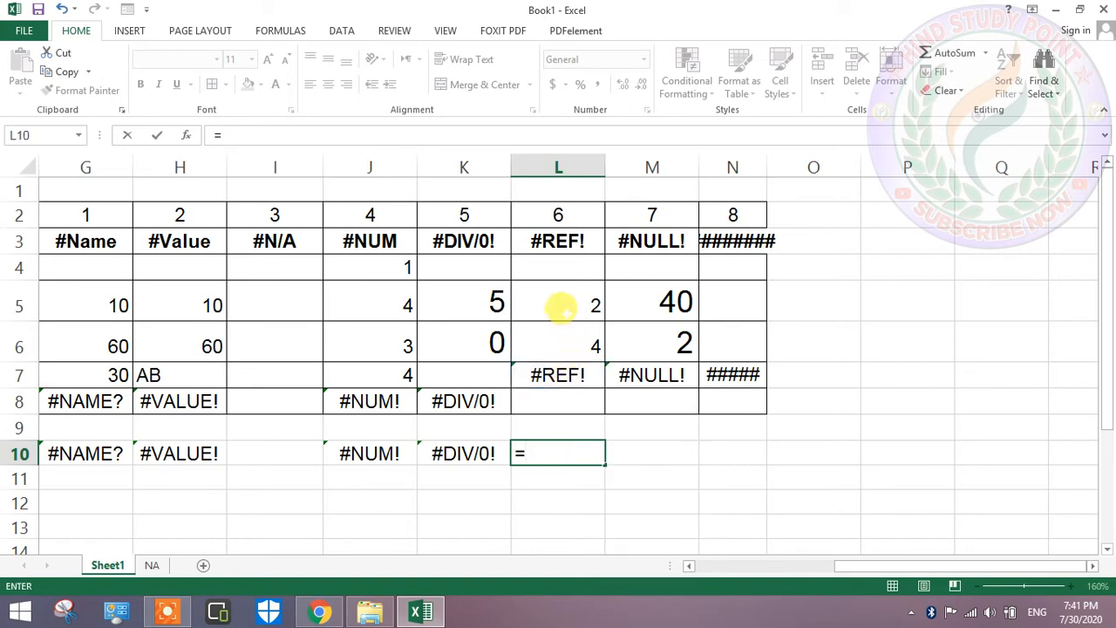
pyautogui.click(481, 298)
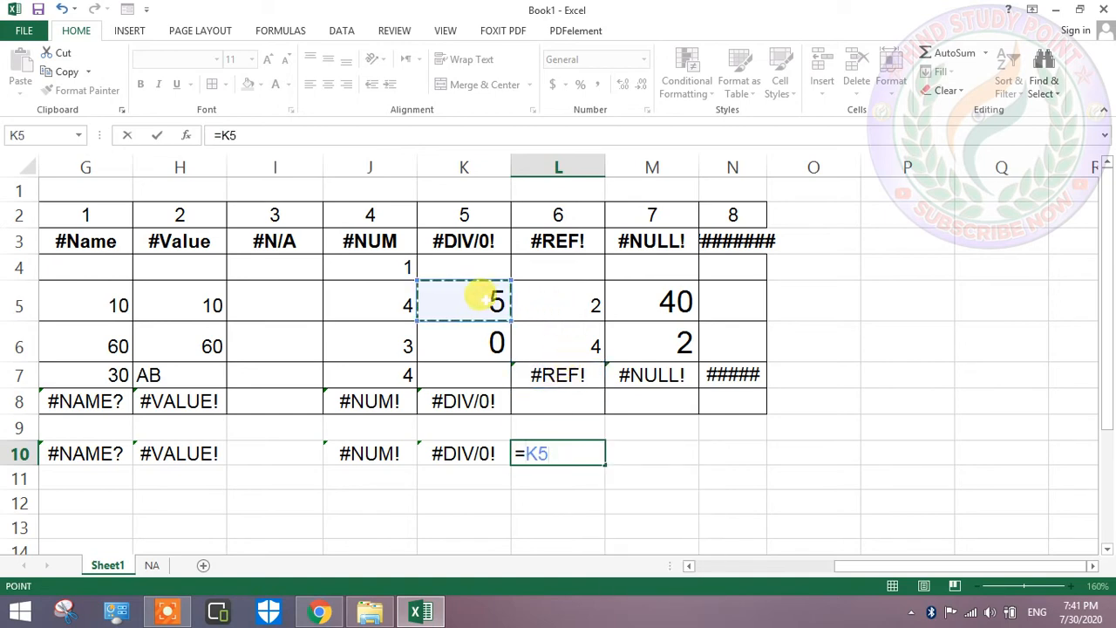
# - Complete the L10 formula as =L5+L6+L8
pyautogui.click(583, 301)
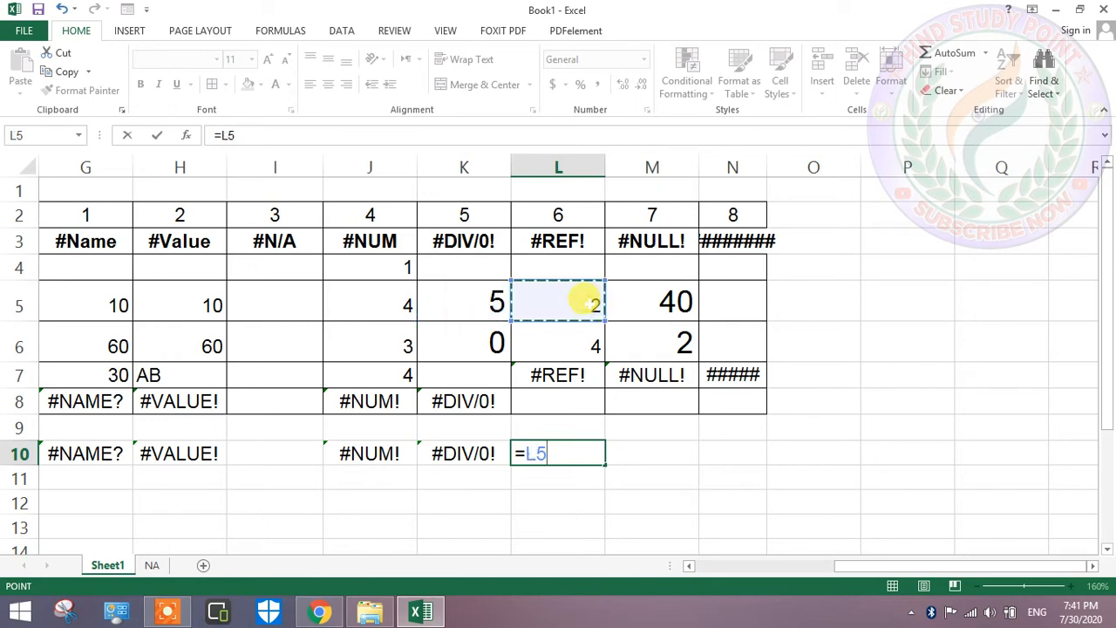
pyautogui.write('+')
pyautogui.click(572, 336)
pyautogui.write('+')
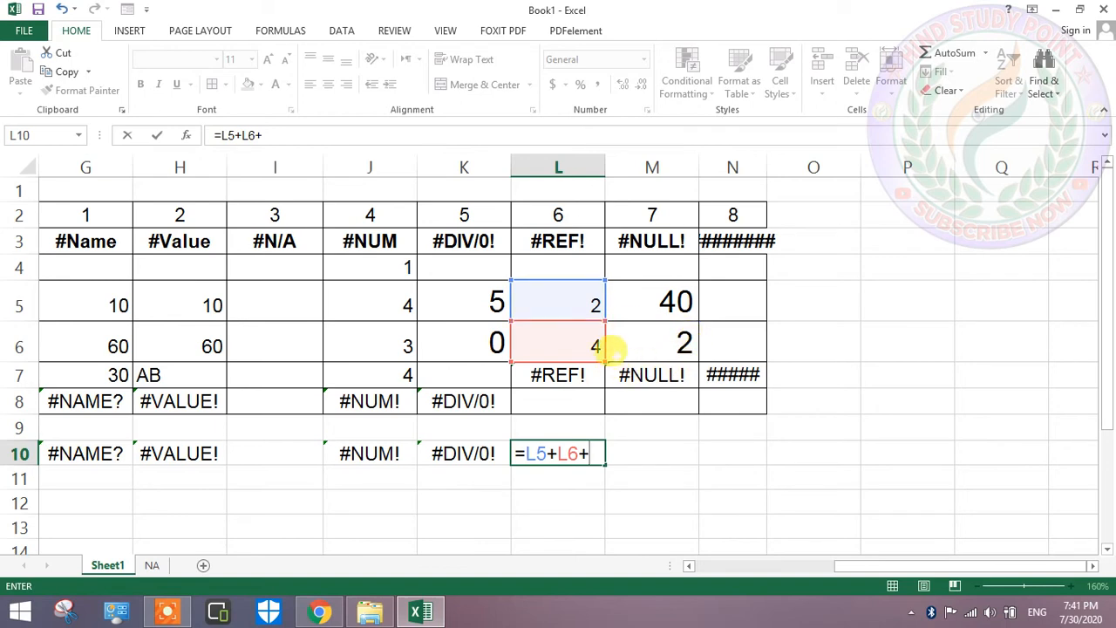
pyautogui.click(558, 400)
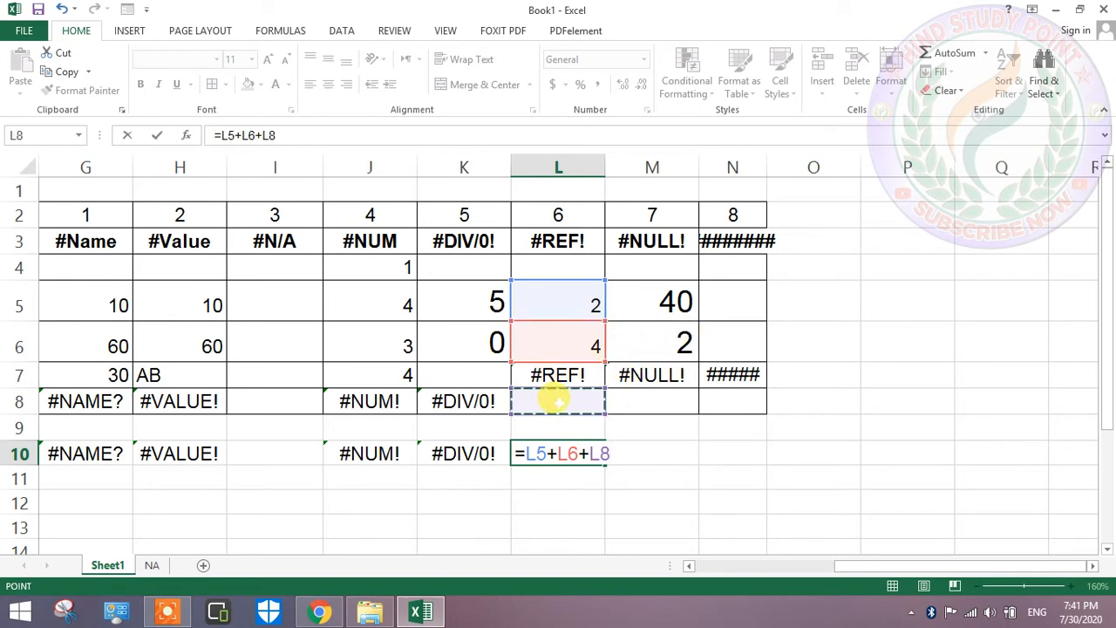
pyautogui.press('Return')
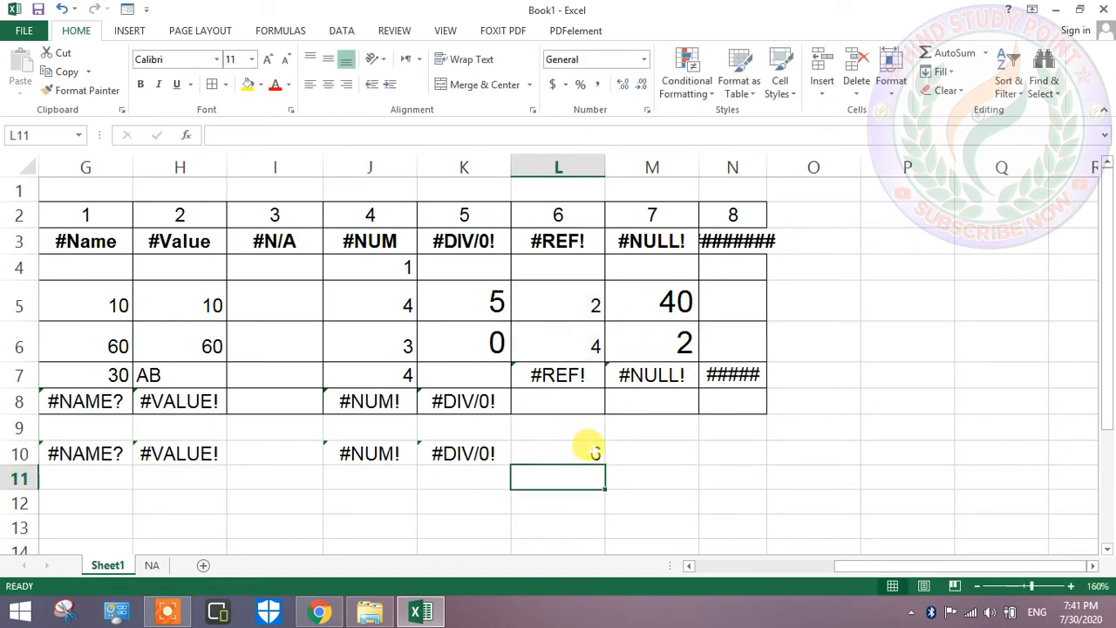
# - Delete cell L6, which the L10 formula references, so the cells below it shift up
pyautogui.click(586, 449)
pyautogui.click(563, 422)
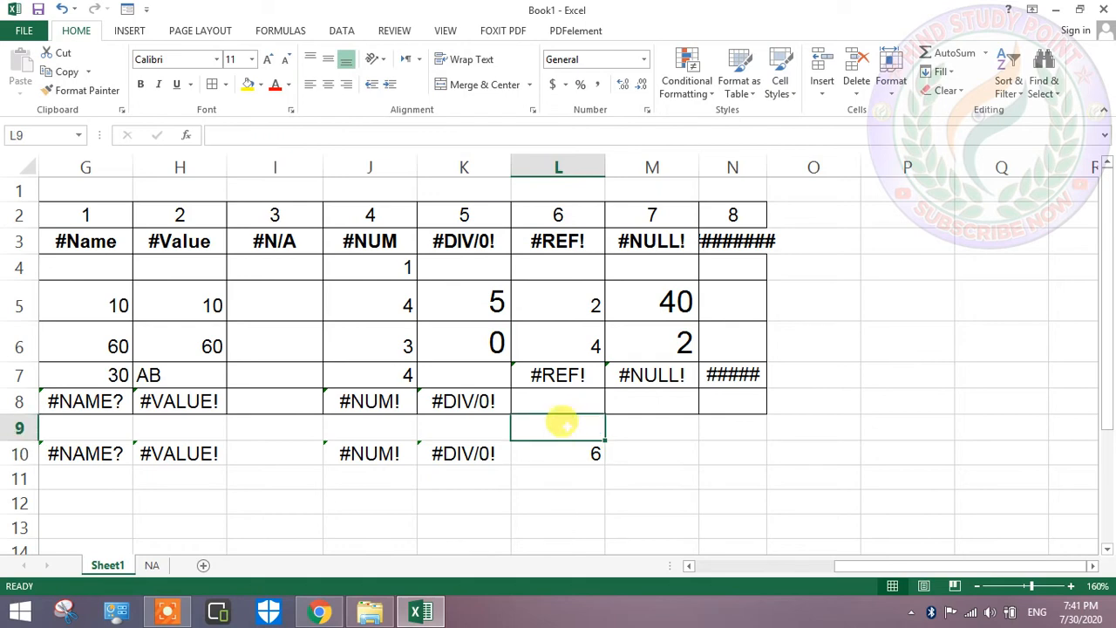
pyautogui.click(566, 345)
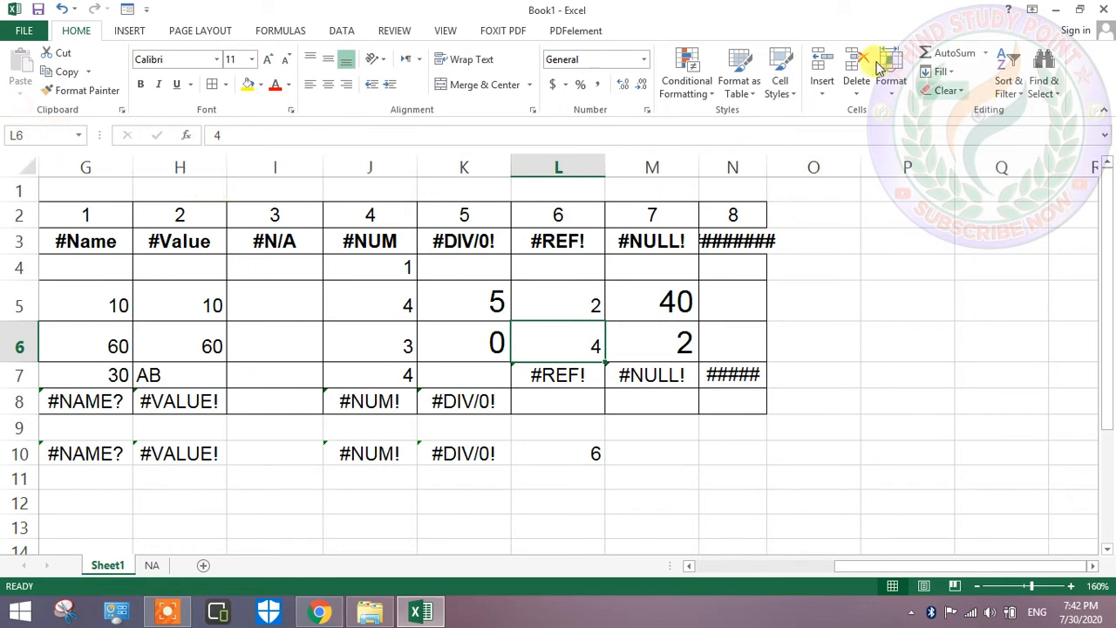
pyautogui.click(845, 59)
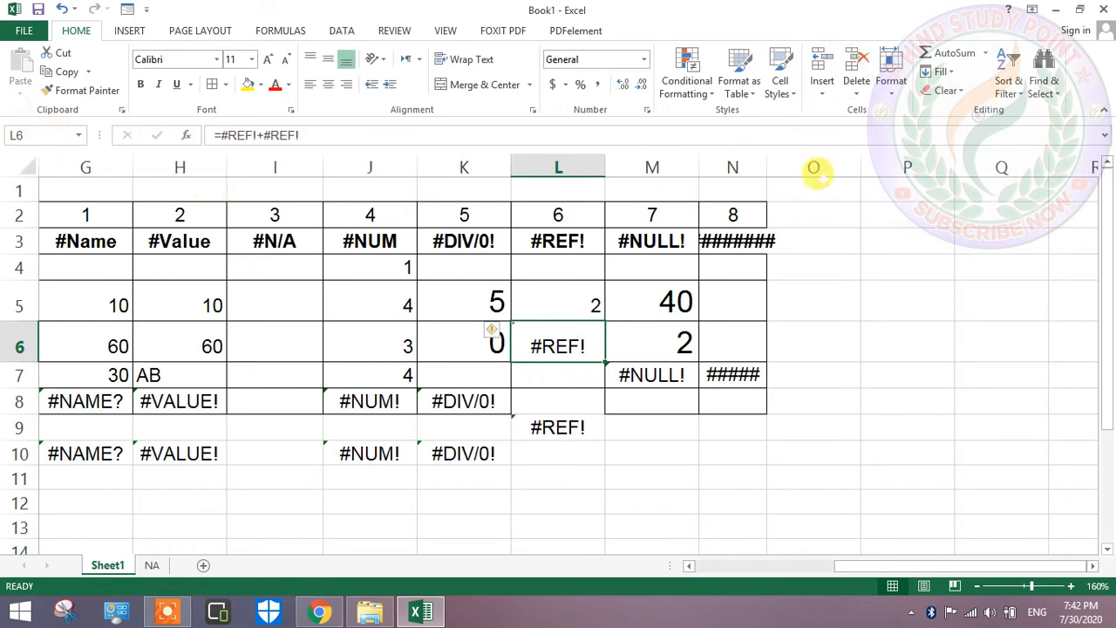
# - Examine the references in the shifted sum formula in L9, and move on to the #NULL! column at M9
pyautogui.click(571, 425)
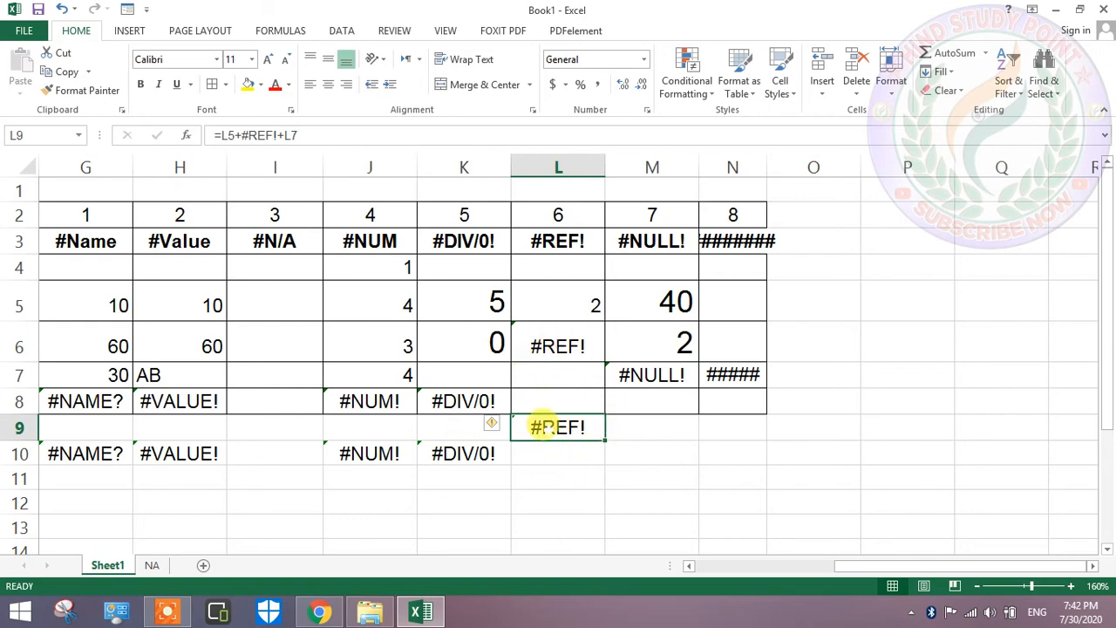
pyautogui.doubleClick(543, 426)
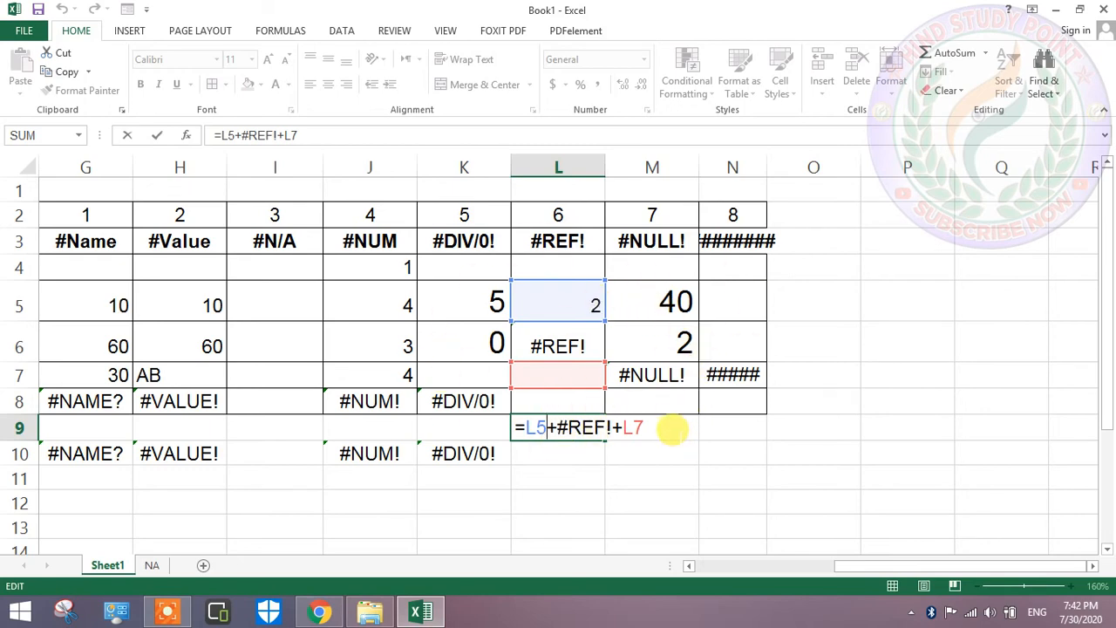
pyautogui.press('Return')
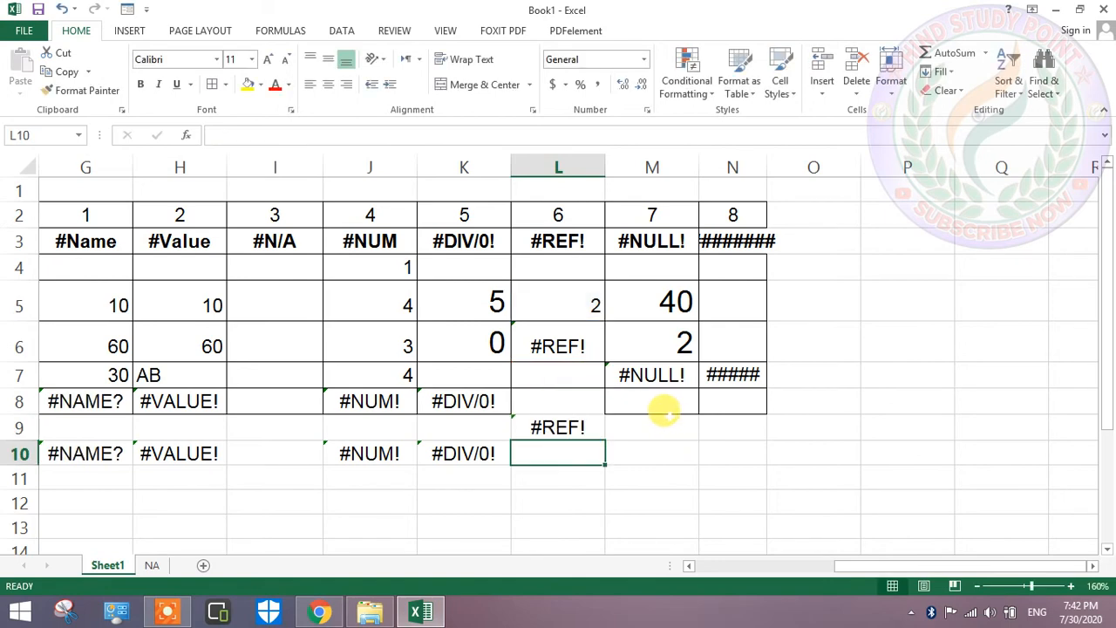
pyautogui.click(578, 427)
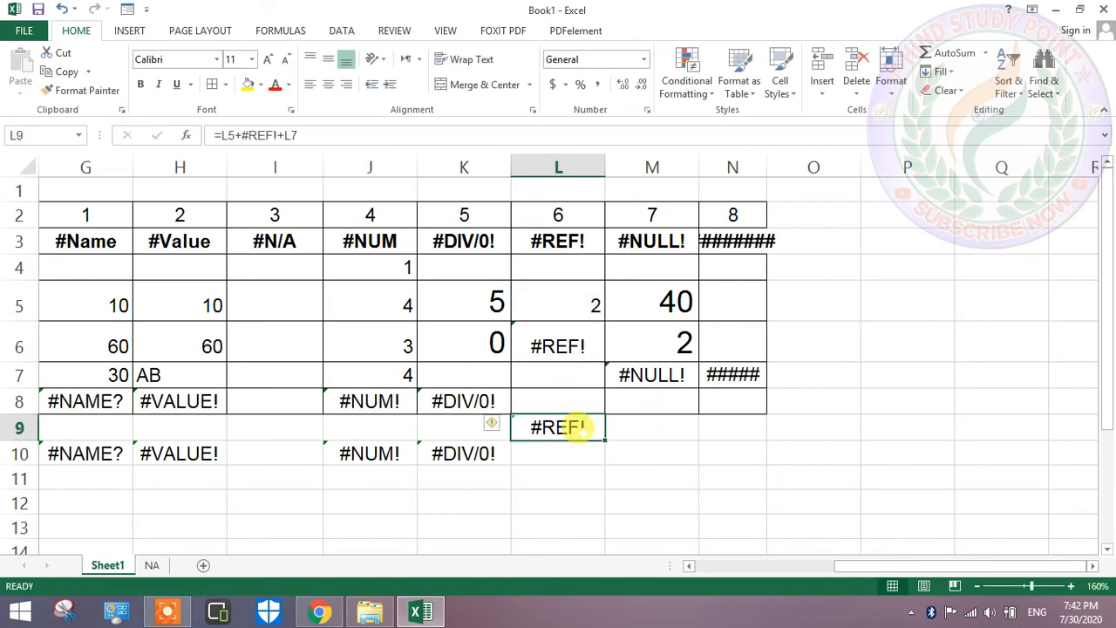
pyautogui.click(650, 427)
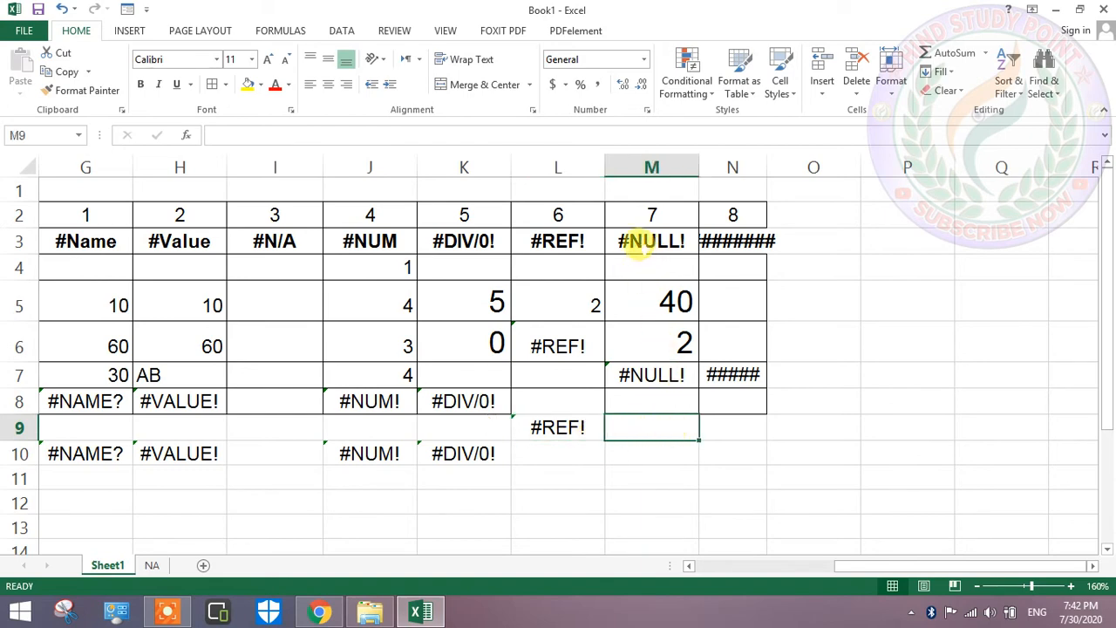
# - Check the #NULL! example formula in M7 and enter =M5+M6 in M9
pyautogui.moveTo(643, 241); pyautogui.dragTo(668, 299)
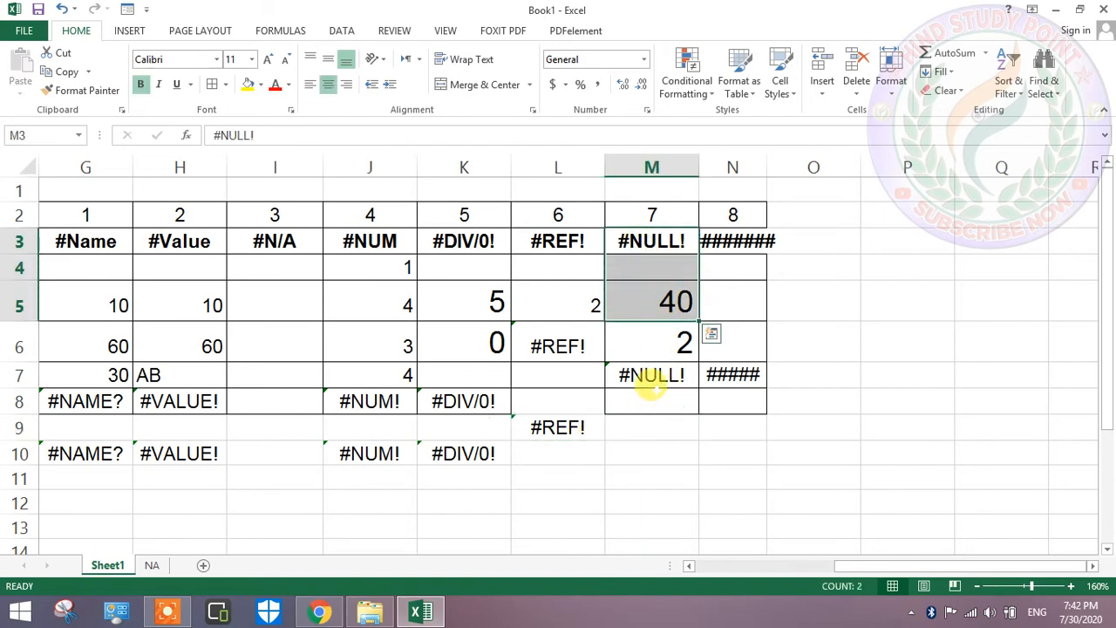
pyautogui.click(659, 375)
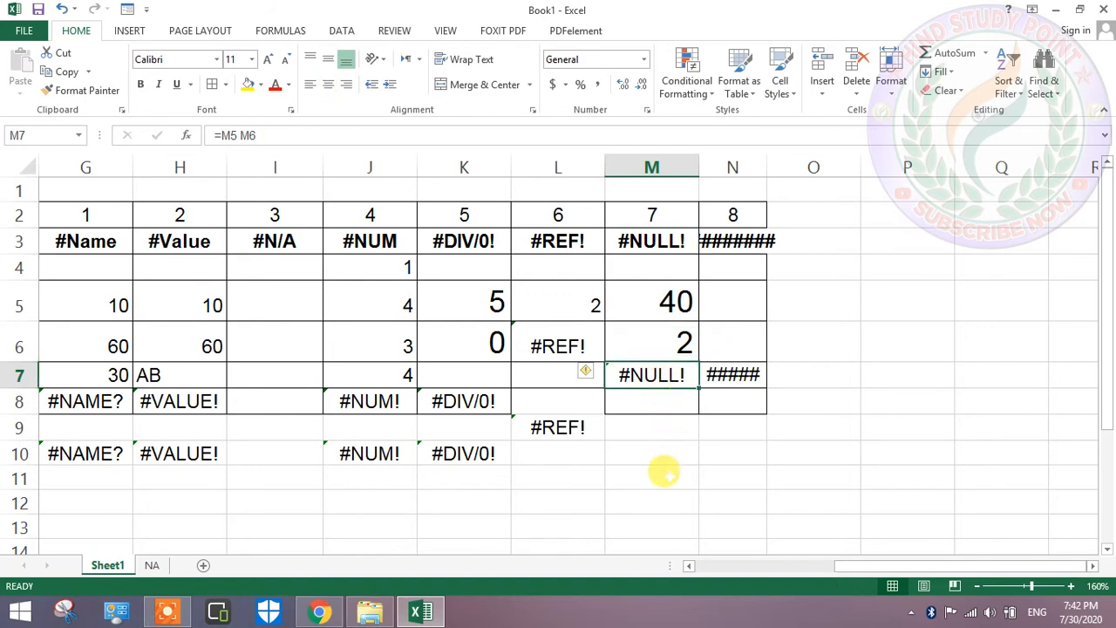
pyautogui.click(654, 446)
pyautogui.click(656, 427)
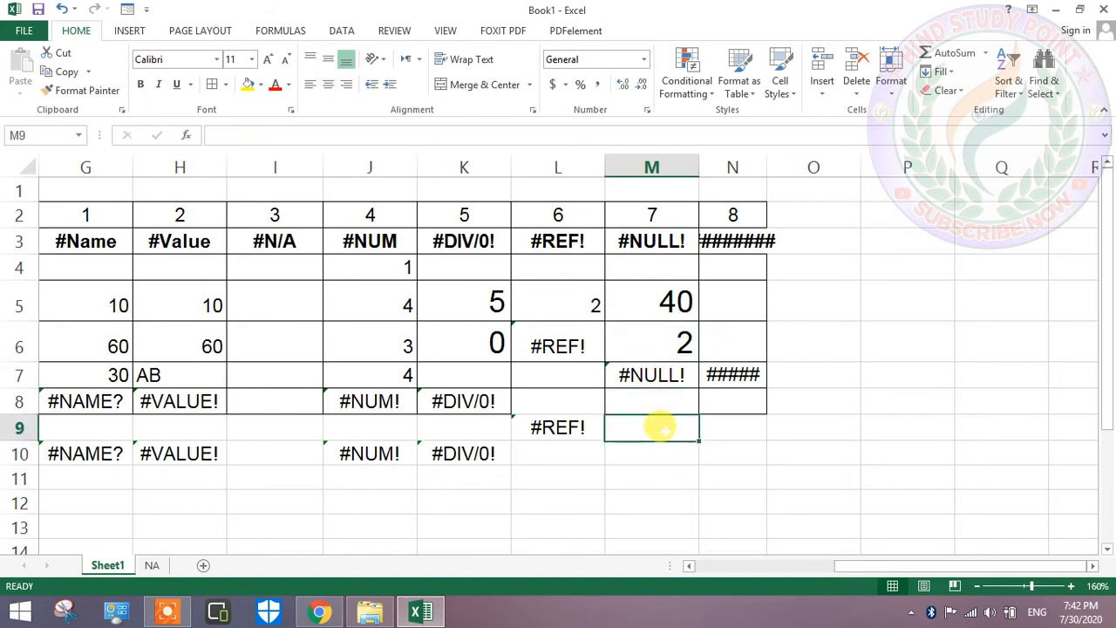
pyautogui.write('=')
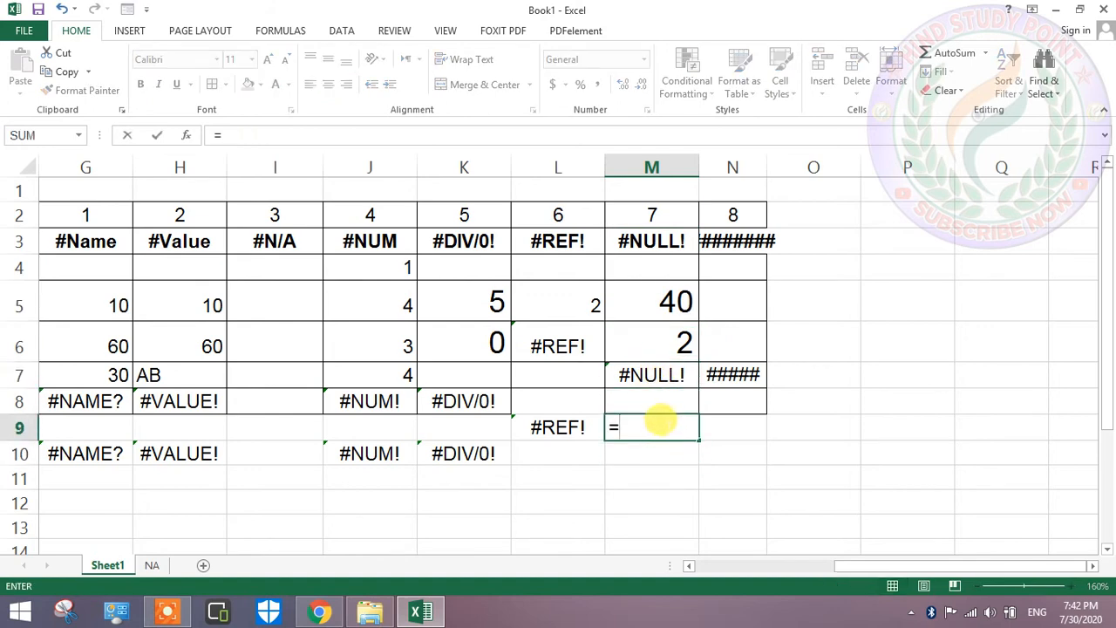
pyautogui.click(660, 296)
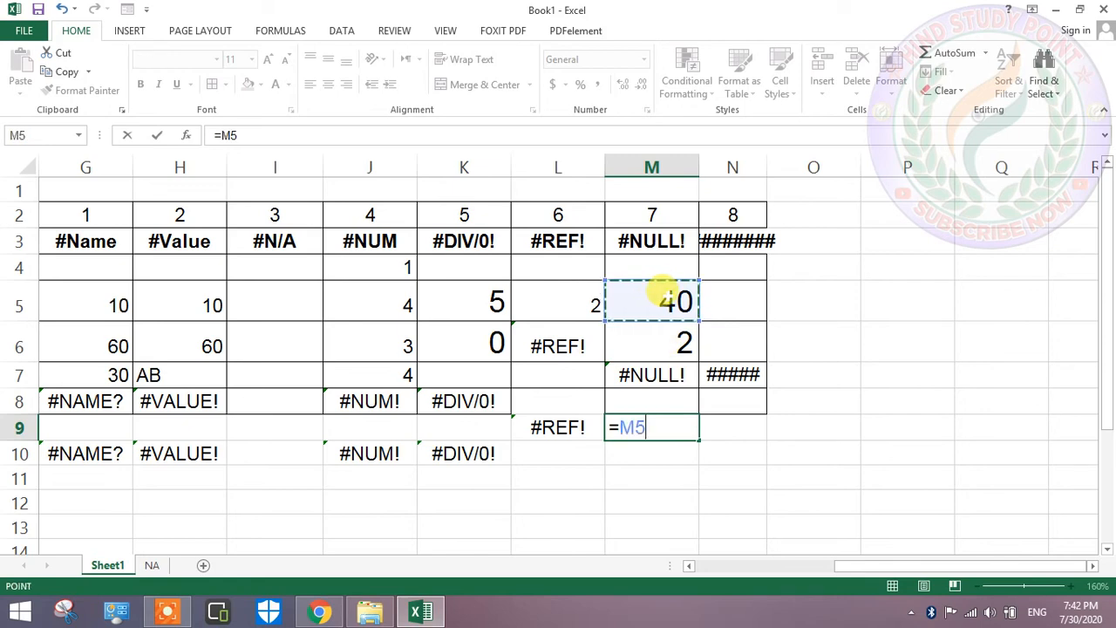
pyautogui.write('+')
pyautogui.click(674, 343)
pyautogui.press('Return')
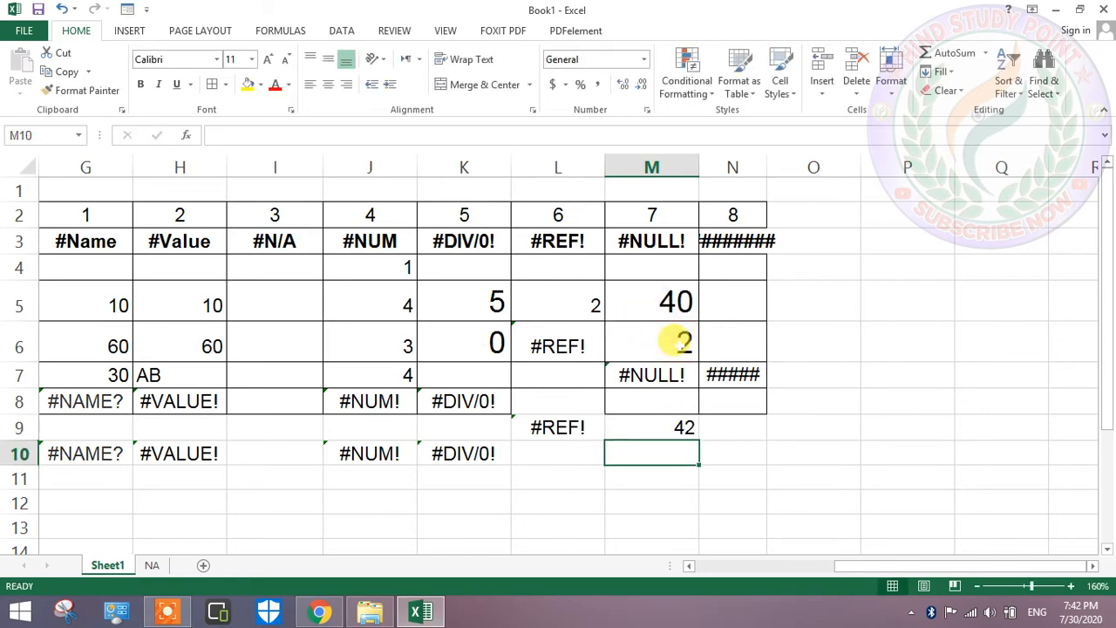
# - Replace the plus sign in the M9 formula with a space, making it =M5 M6
pyautogui.doubleClick(675, 424)
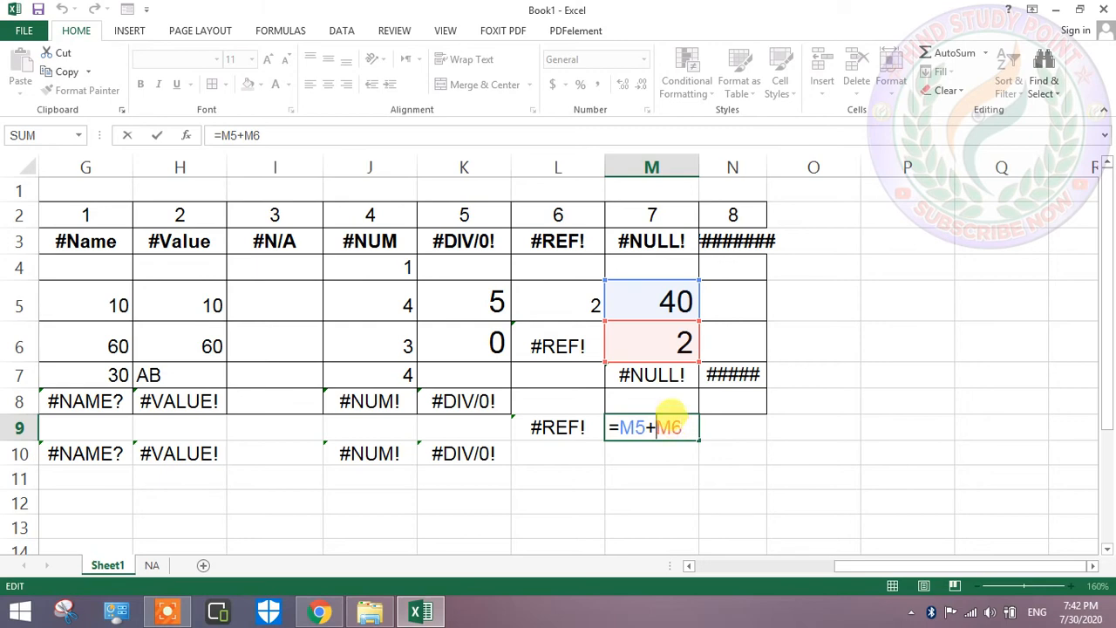
pyautogui.press('BackSpace')
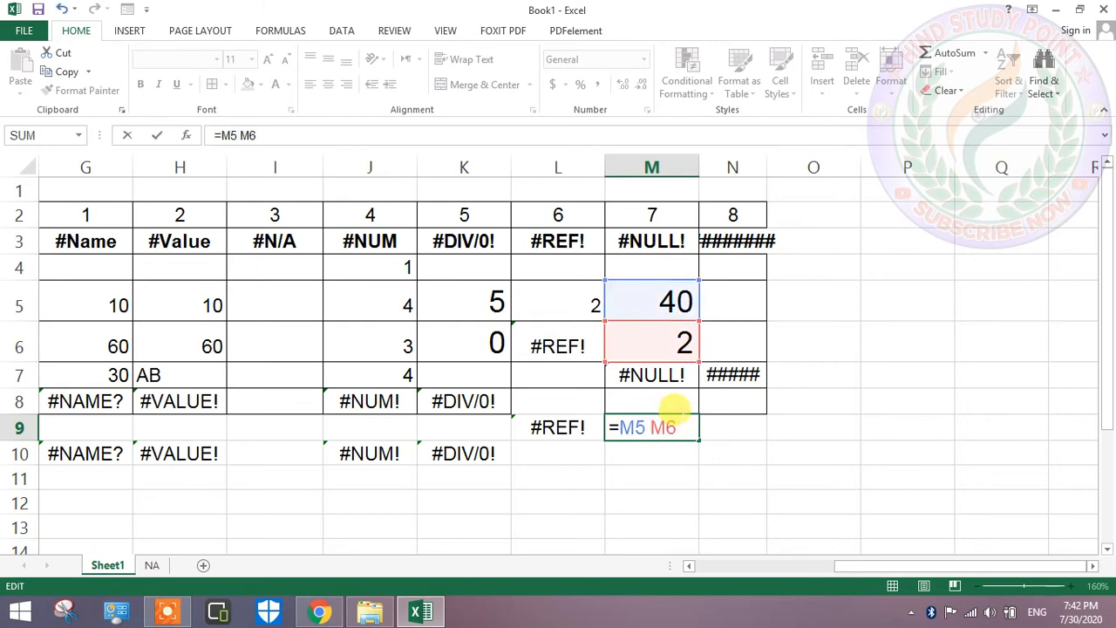
pyautogui.press('Return')
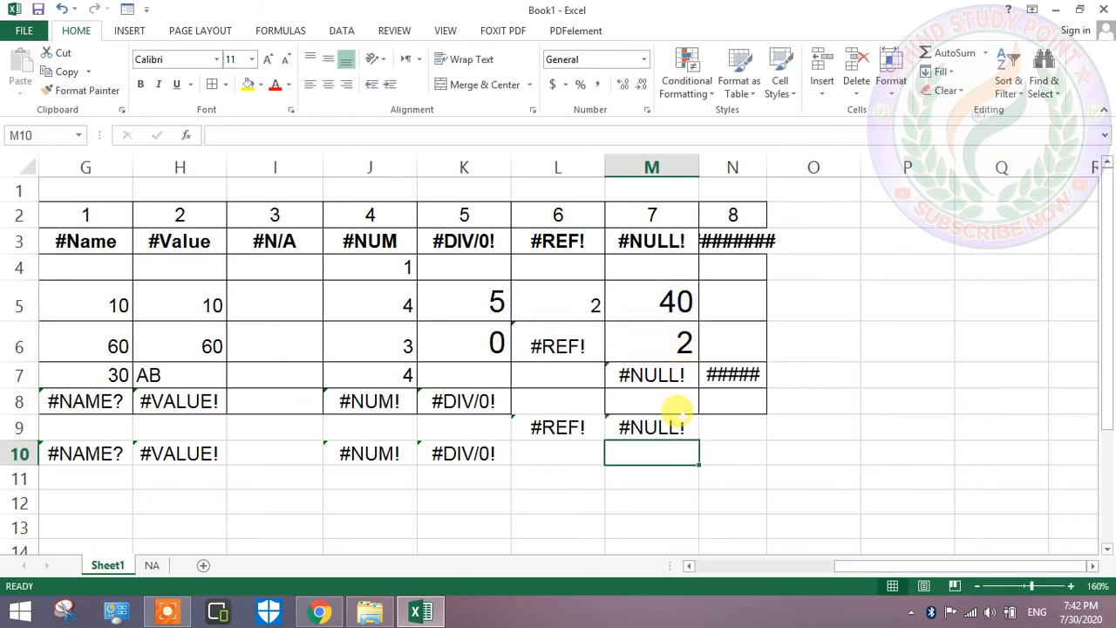
# - Try a comma between the two references in M9, making the formula =M5,M6
pyautogui.doubleClick(676, 426)
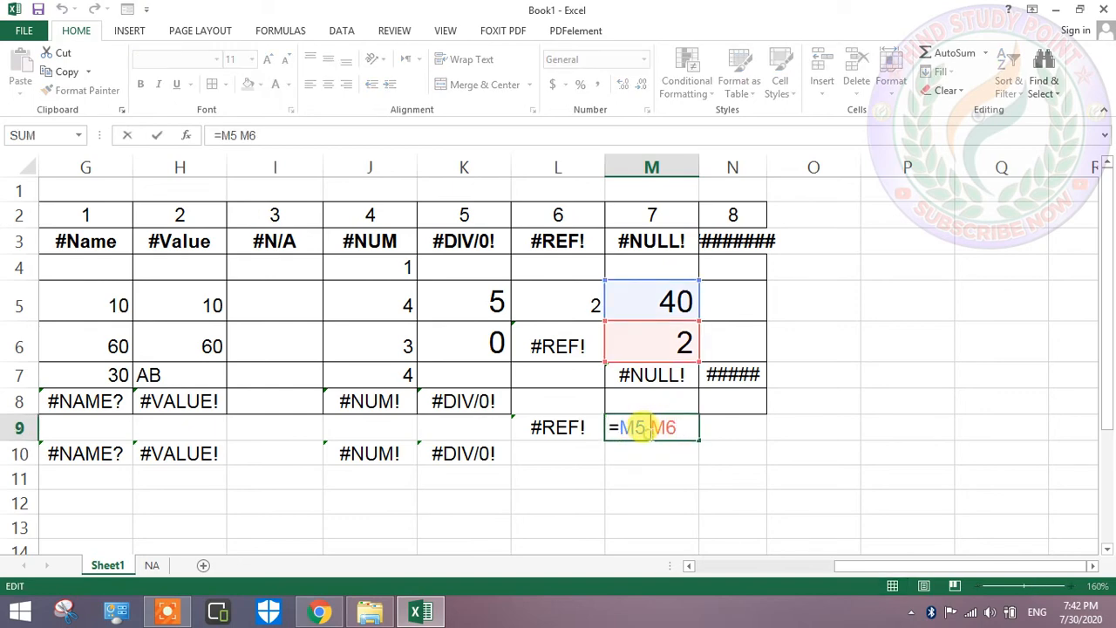
pyautogui.press('BackSpace')
pyautogui.write(':')
pyautogui.press('Return')
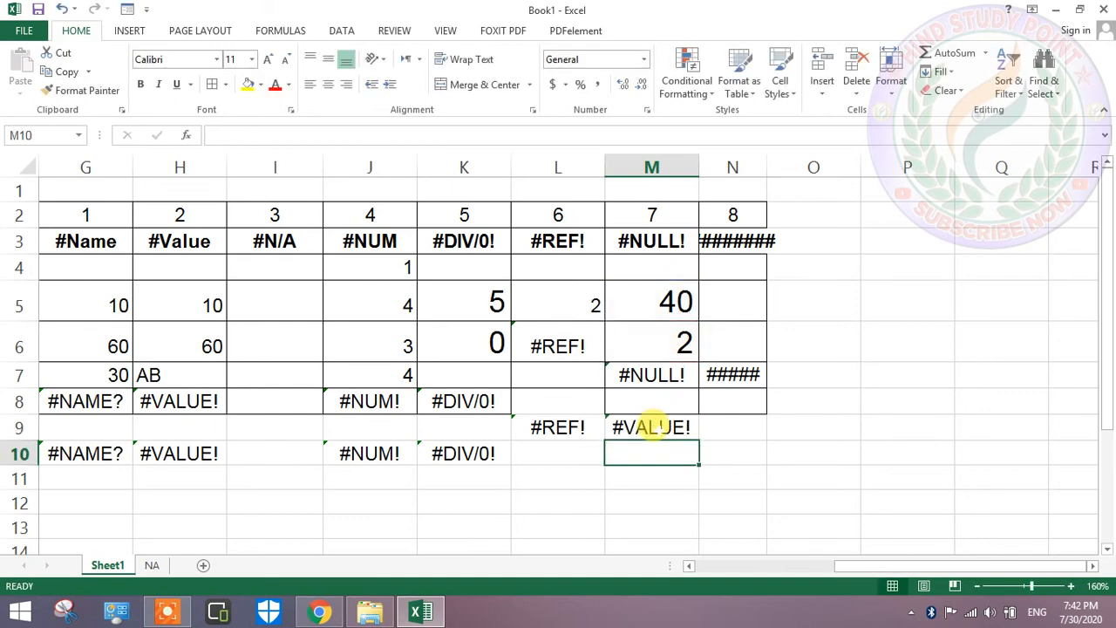
# - Try a colon between the two references in M9, making the formula =M5:M6
pyautogui.doubleClick(650, 426)
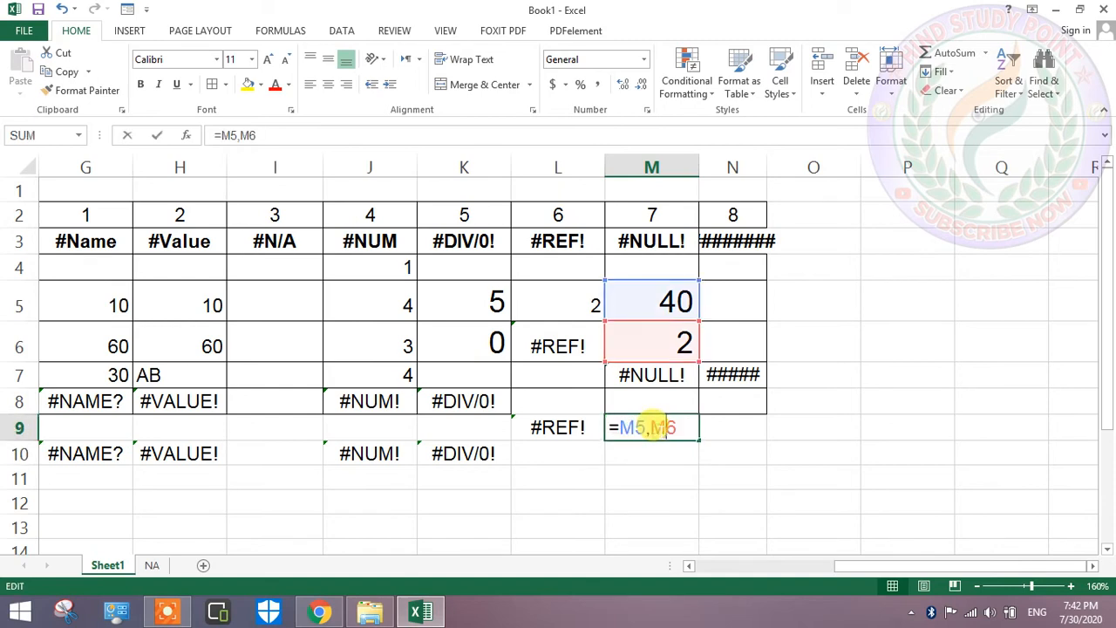
pyautogui.press('BackSpace')
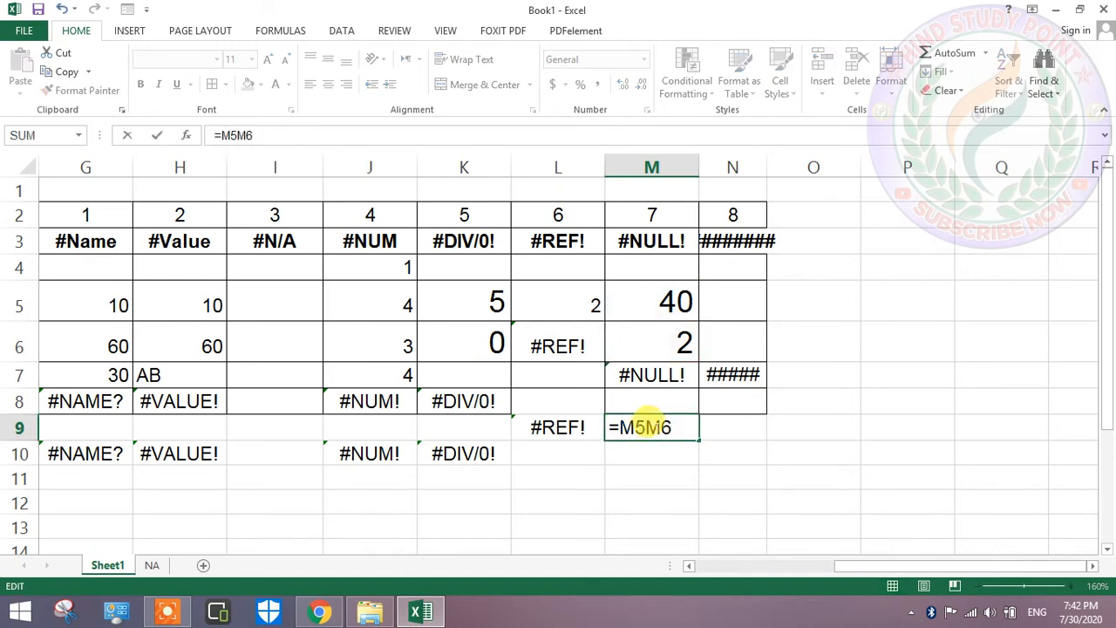
pyautogui.write(':')
pyautogui.press('Return')
pyautogui.click(649, 427)
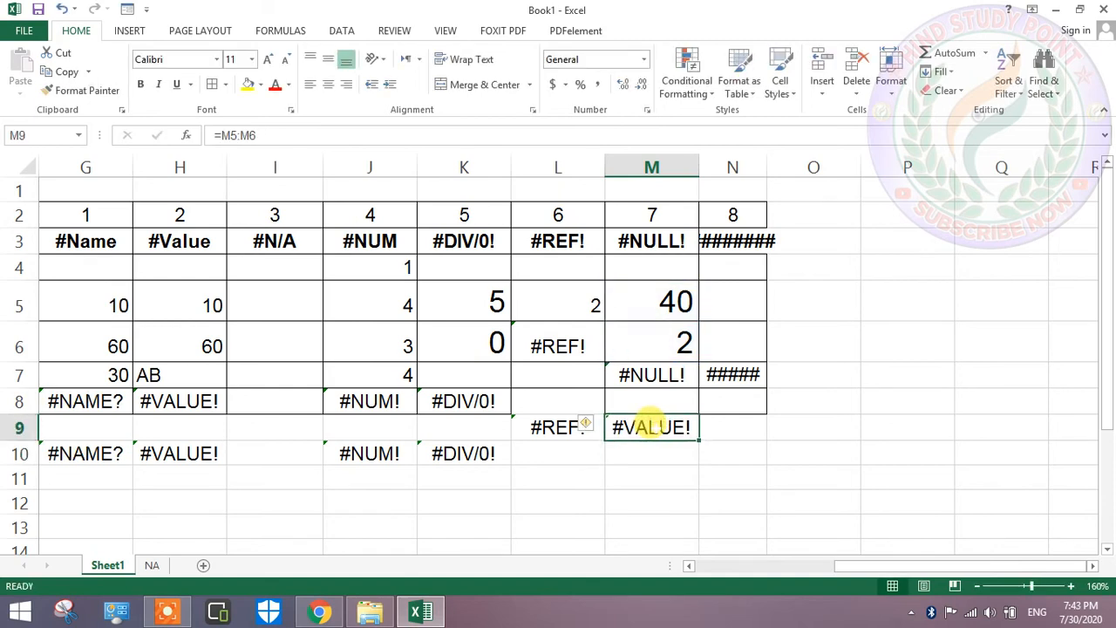
# - Put the space back between the references in M9 as =M5 M6, and review the formula
pyautogui.doubleClick(649, 426)
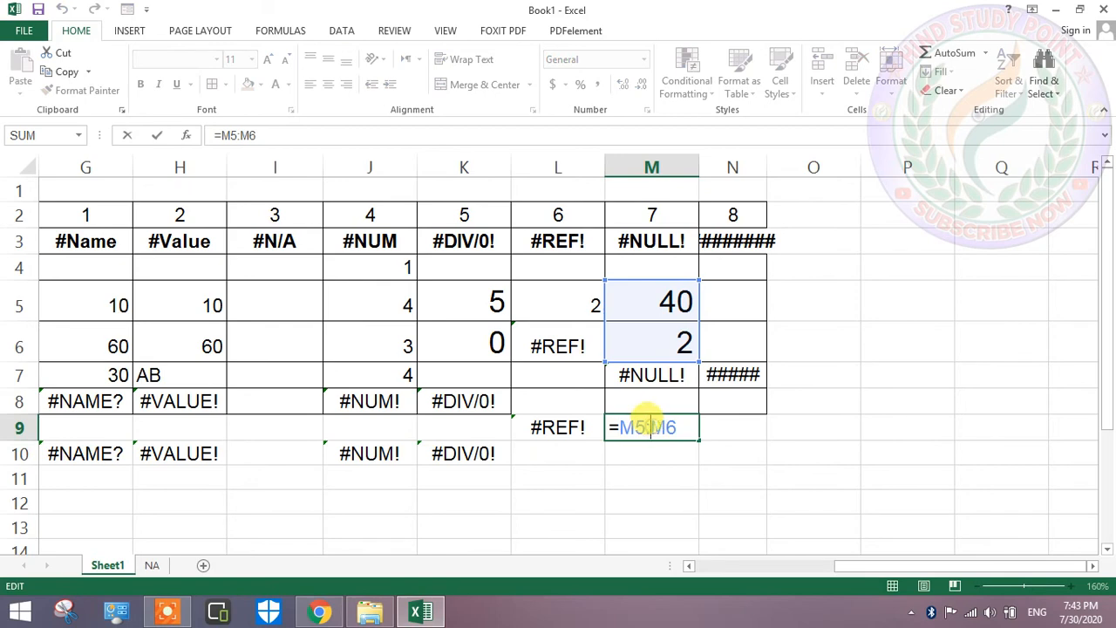
pyautogui.press('BackSpace')
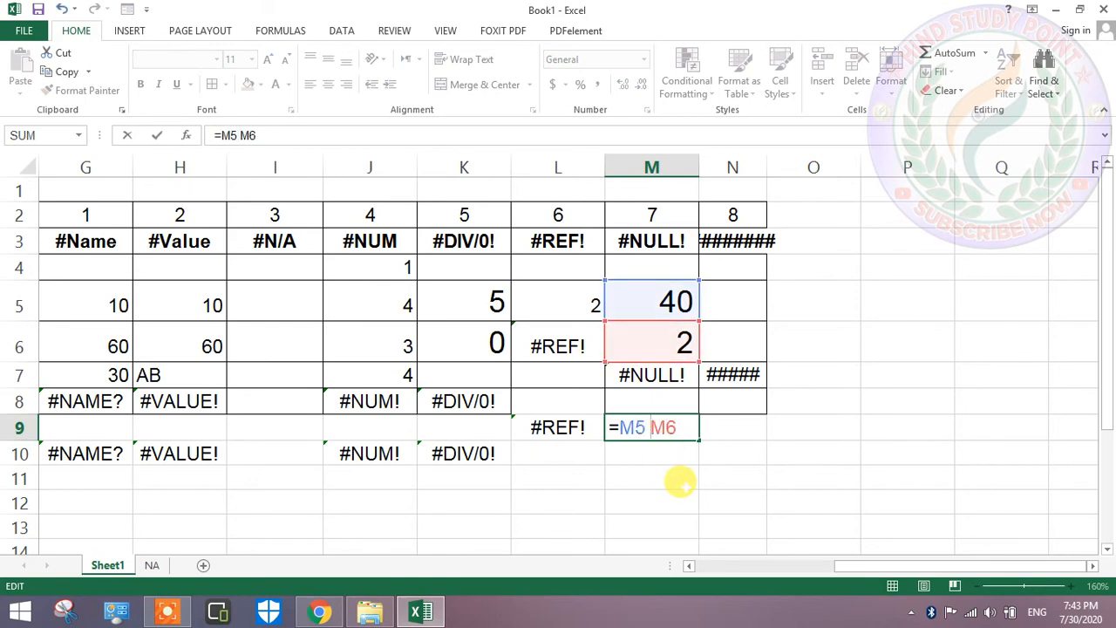
pyautogui.press('Return')
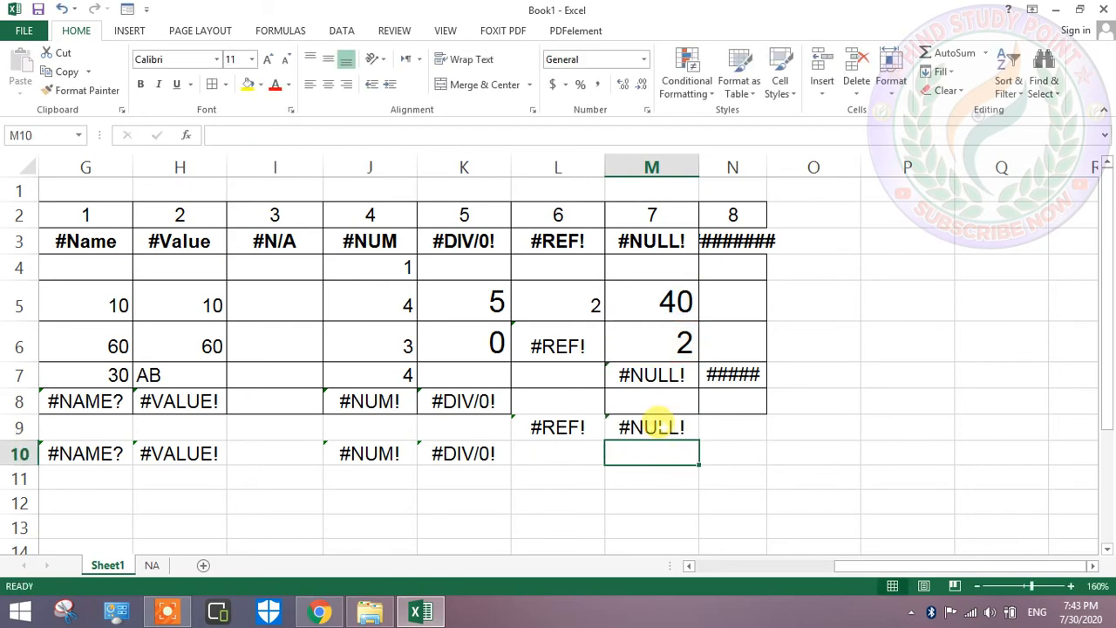
pyautogui.doubleClick(656, 424)
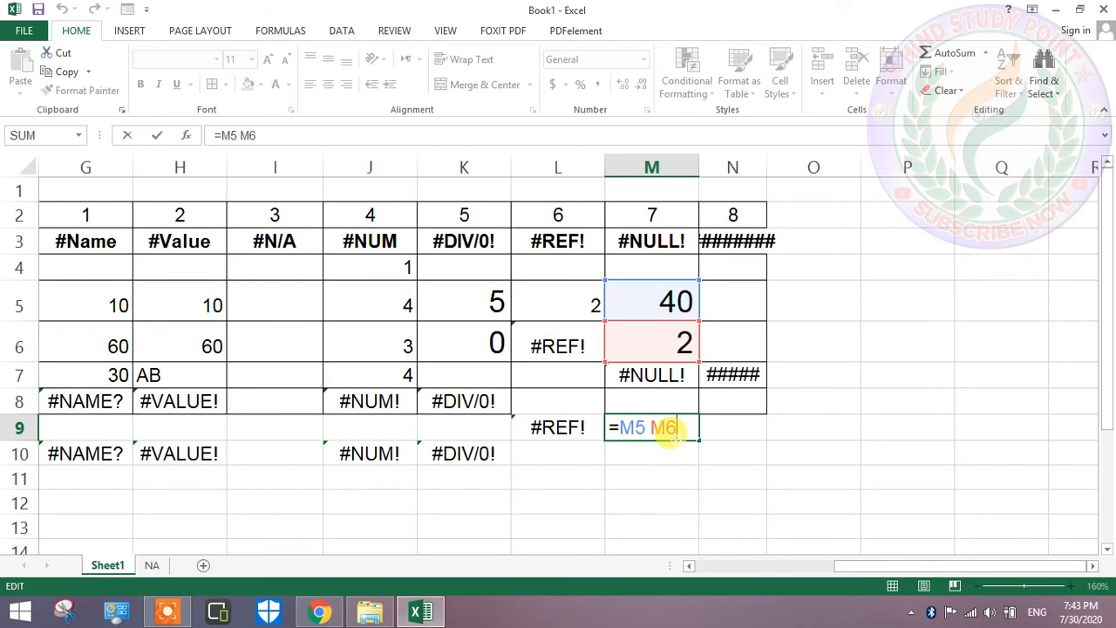
pyautogui.press('Return')
pyautogui.doubleClick(653, 426)
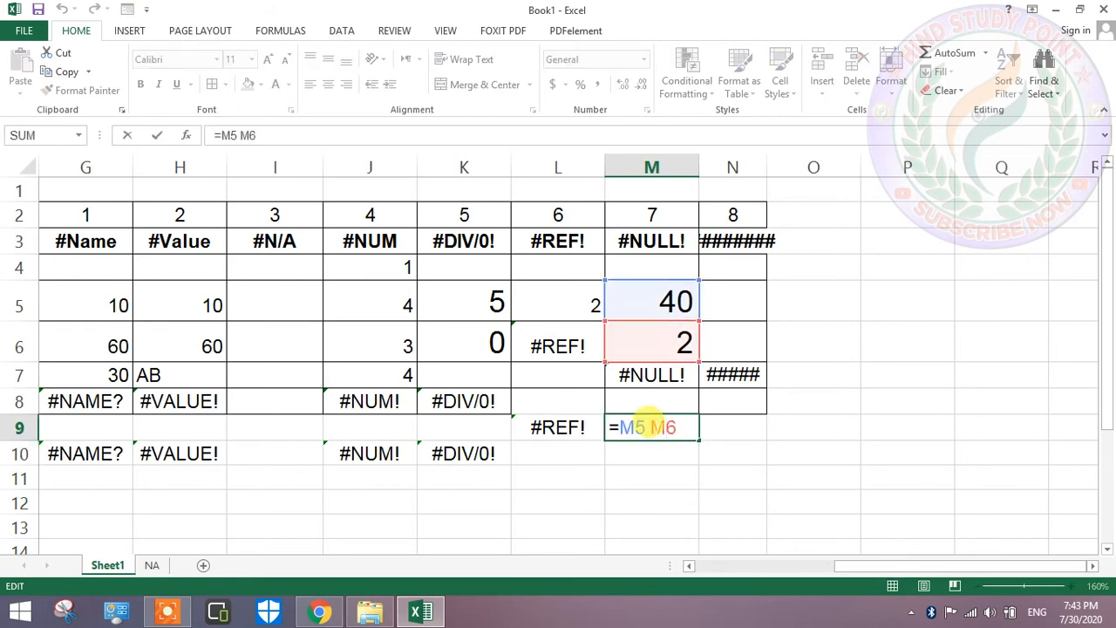
pyautogui.press('Escape')
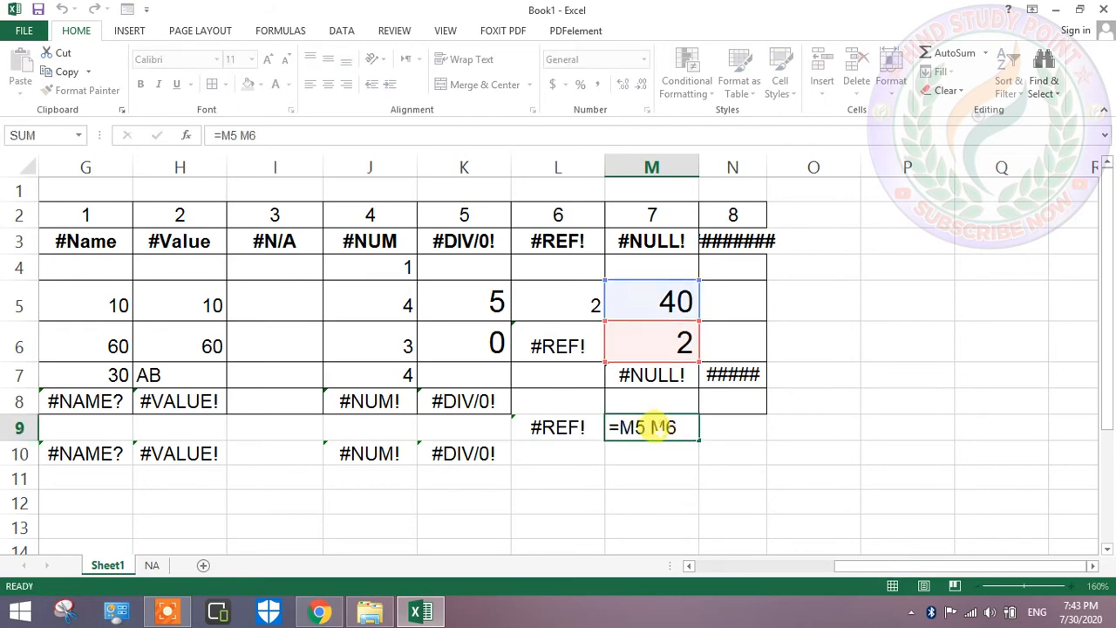
pyautogui.press('Return')
# - Check the ######## heading in N3 and its example in N7, and enter 123458+63 in N9
pyautogui.click(721, 243)
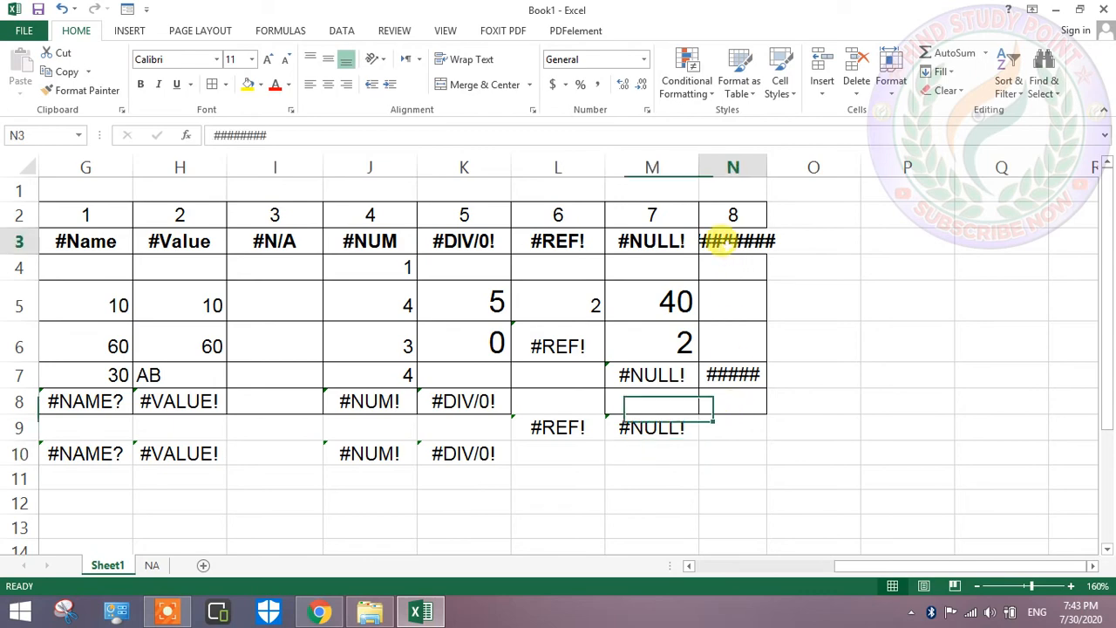
pyautogui.click(737, 372)
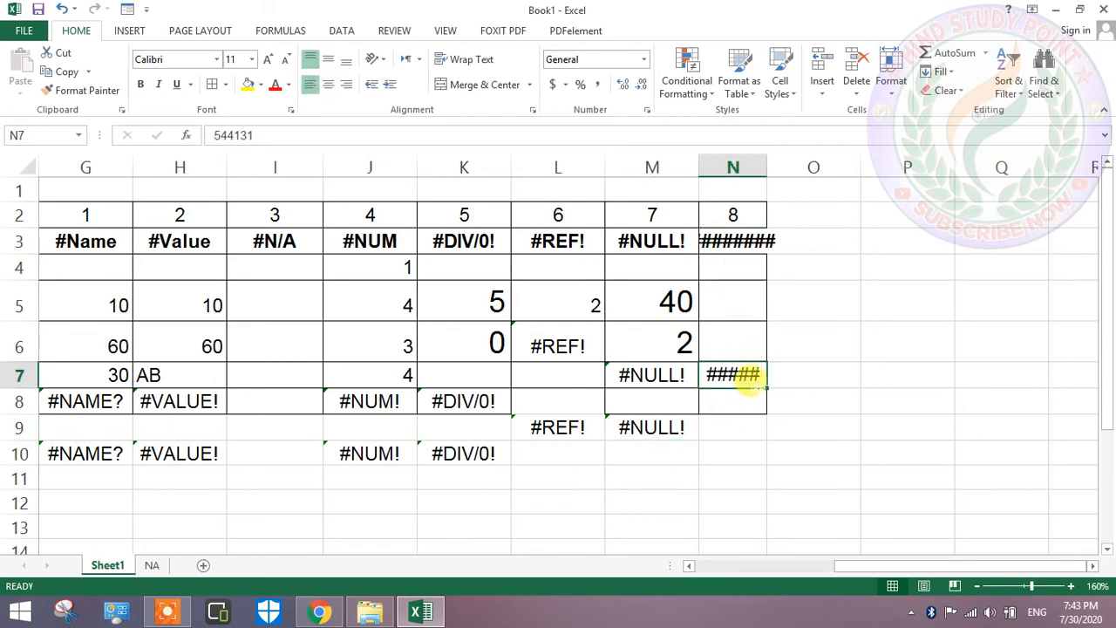
pyautogui.click(753, 427)
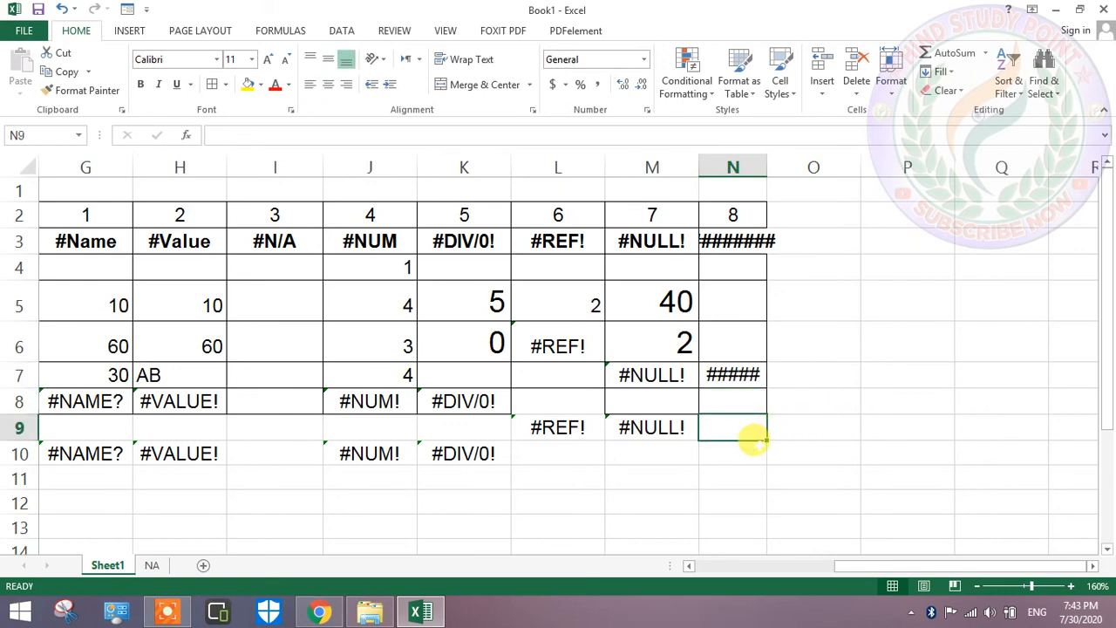
pyautogui.write('1234')
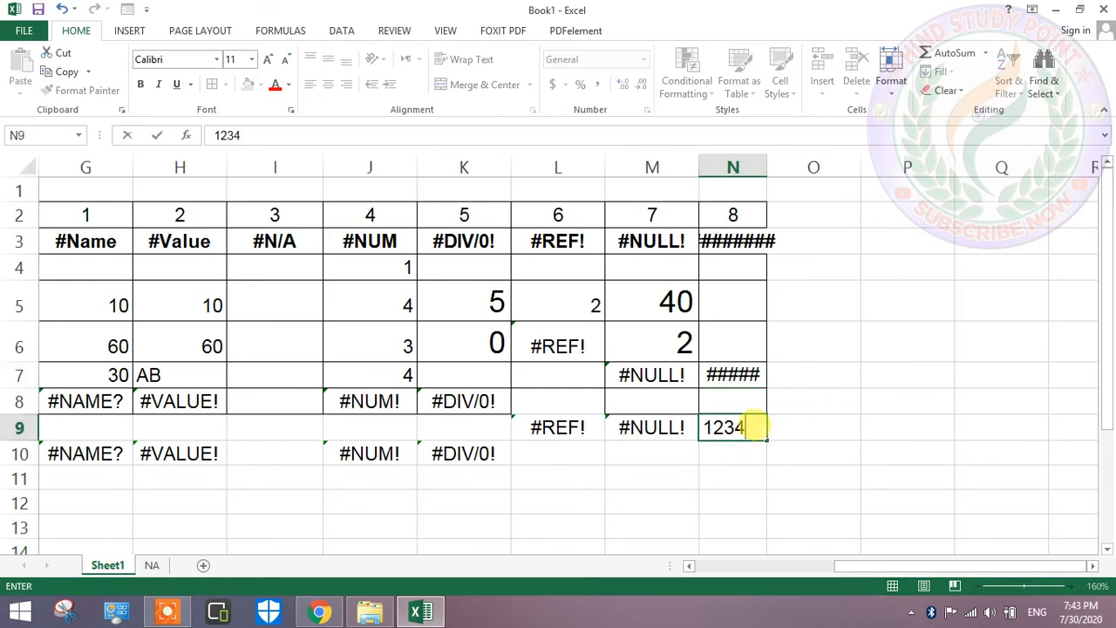
pyautogui.write('58+63')
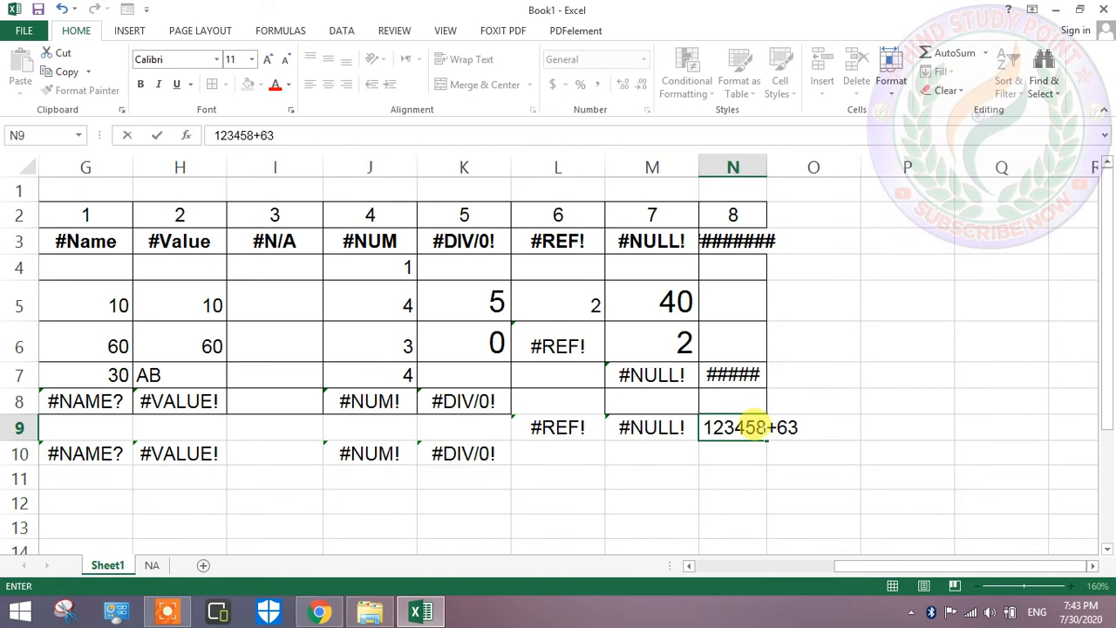
pyautogui.press('Return')
pyautogui.doubleClick(754, 426)
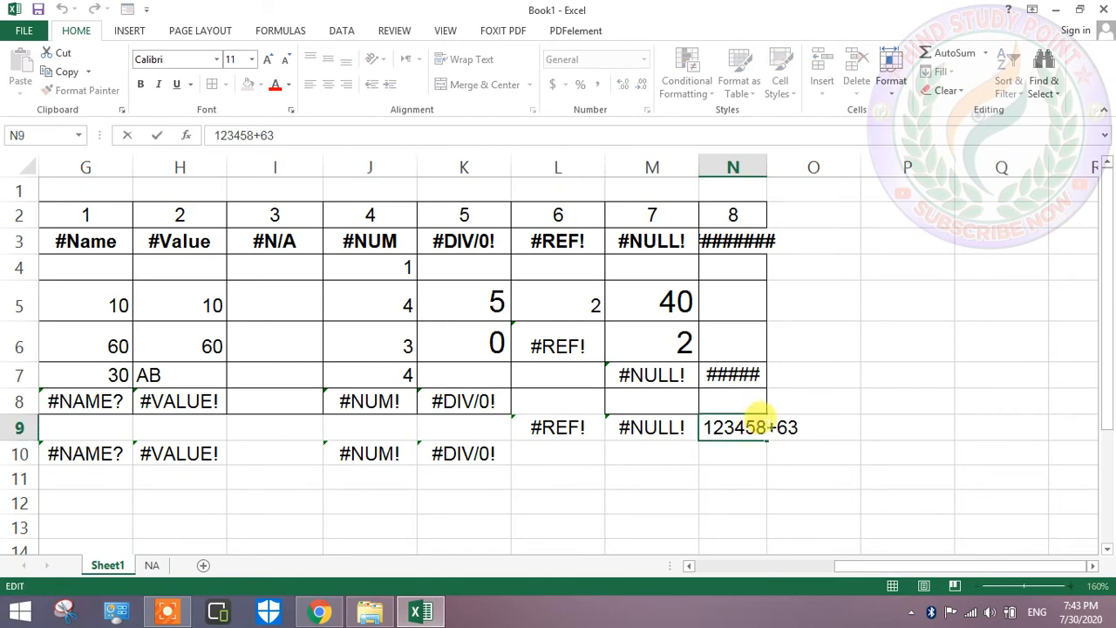
pyautogui.press('Delete')
pyautogui.press('Delete')
pyautogui.press('Delete')
pyautogui.write('65434')
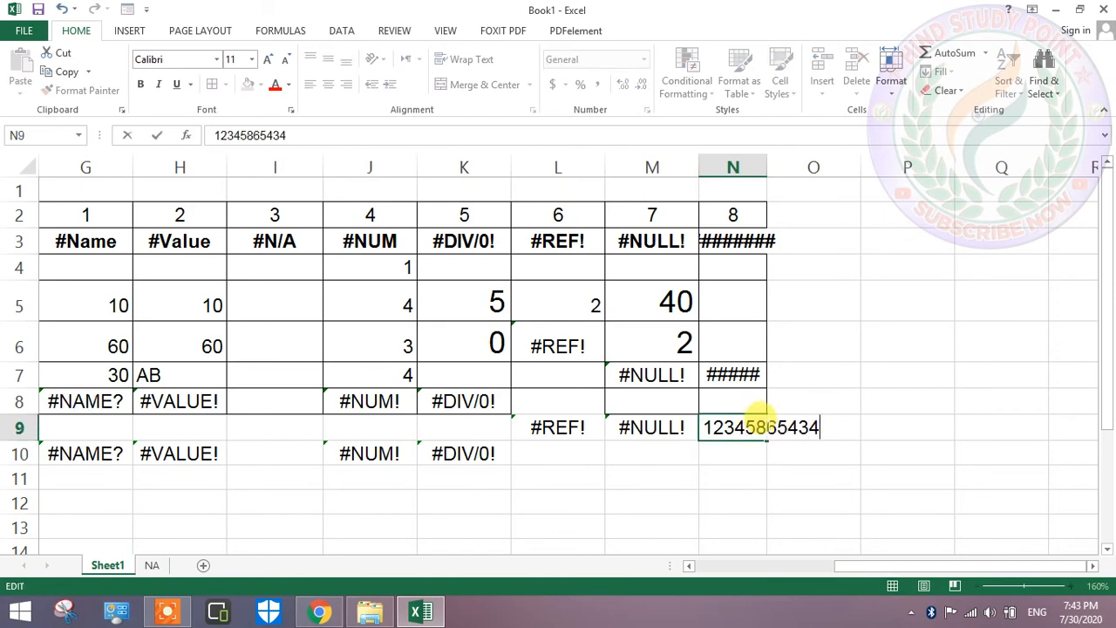
pyautogui.click(773, 454)
pyautogui.click(760, 428)
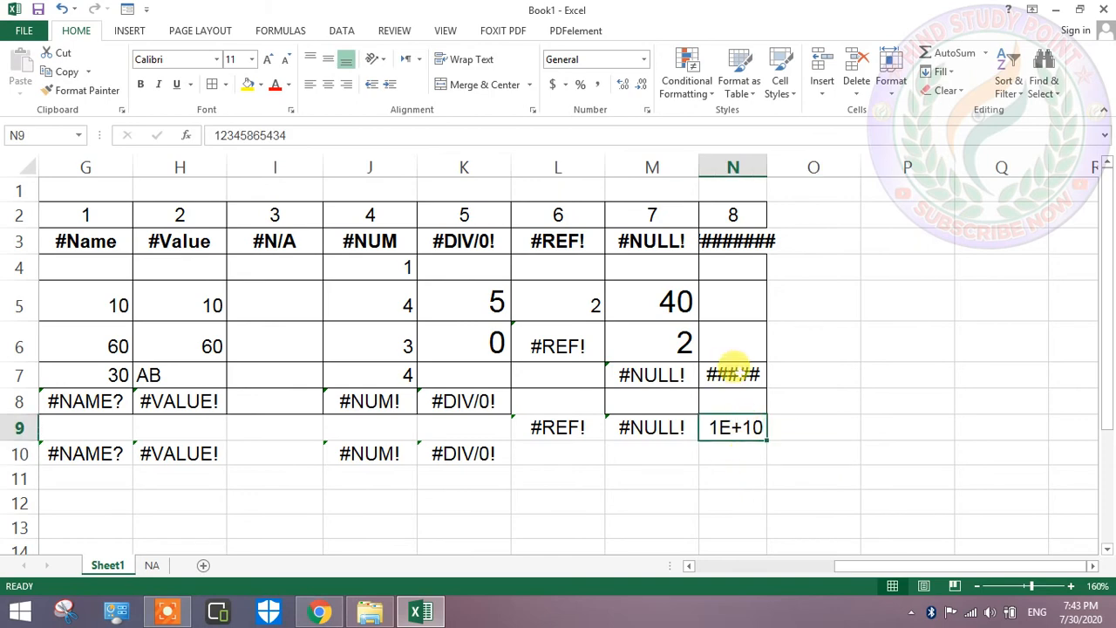
# - Try the long text fthhghghbxcbfc in N7 in place of its number
pyautogui.click(732, 370)
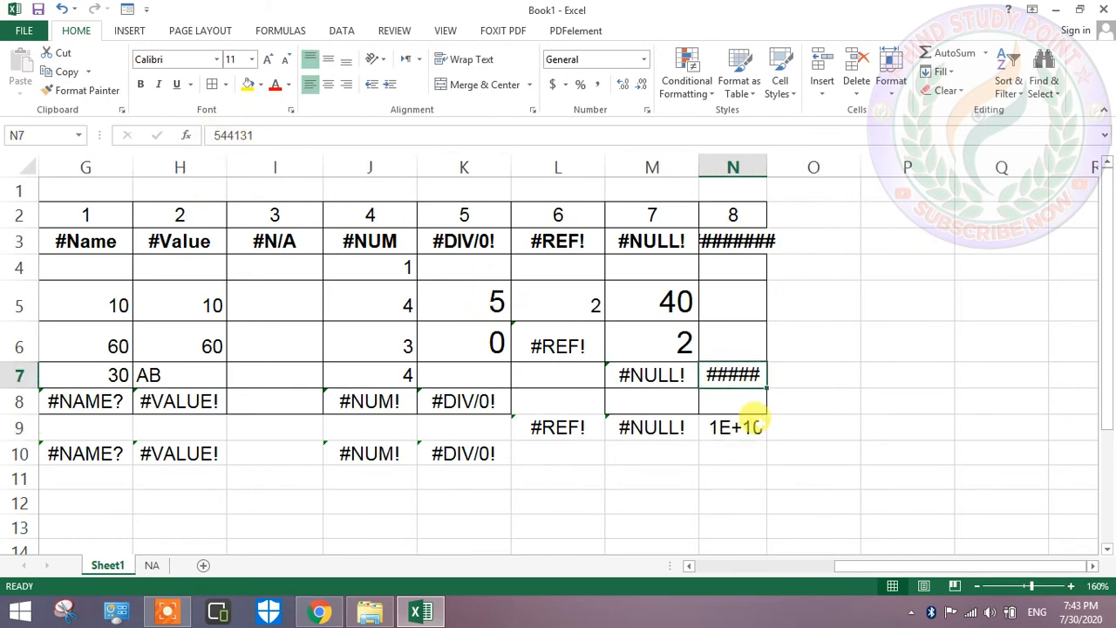
pyautogui.write('fthhgh')
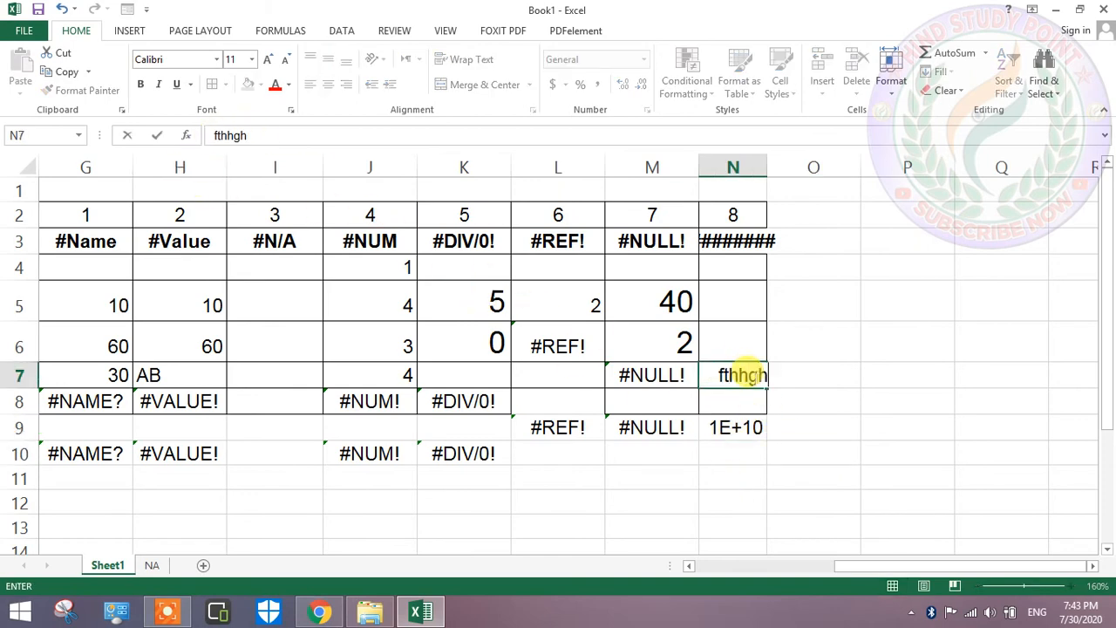
pyautogui.write('ghbxcbfc')
pyautogui.click(746, 475)
# - Enter the number 142121 in N7
pyautogui.click(737, 373)
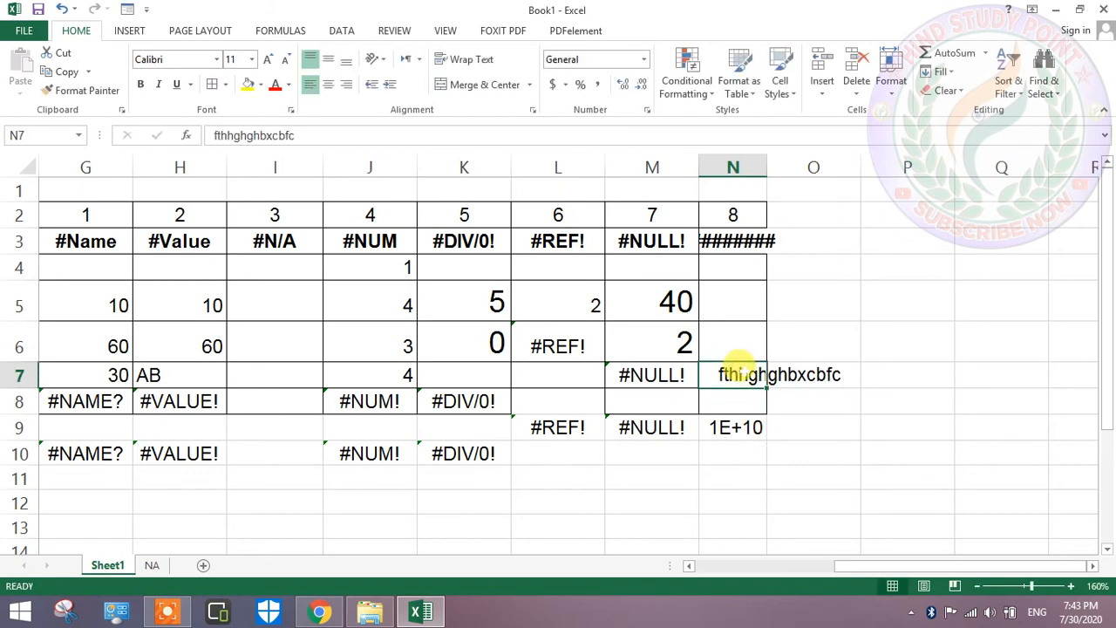
pyautogui.write('142121')
pyautogui.click(776, 491)
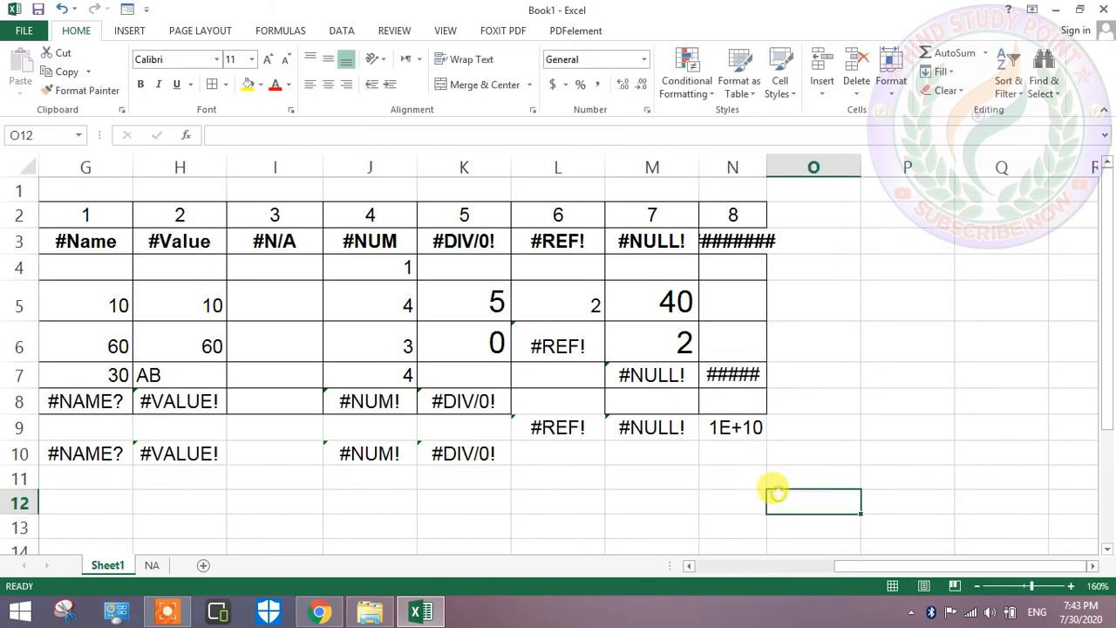
# - Check the full number stored in N7 and widen column N enough to display it and the N3 heading
pyautogui.click(724, 375)
pyautogui.doubleClick(736, 375)
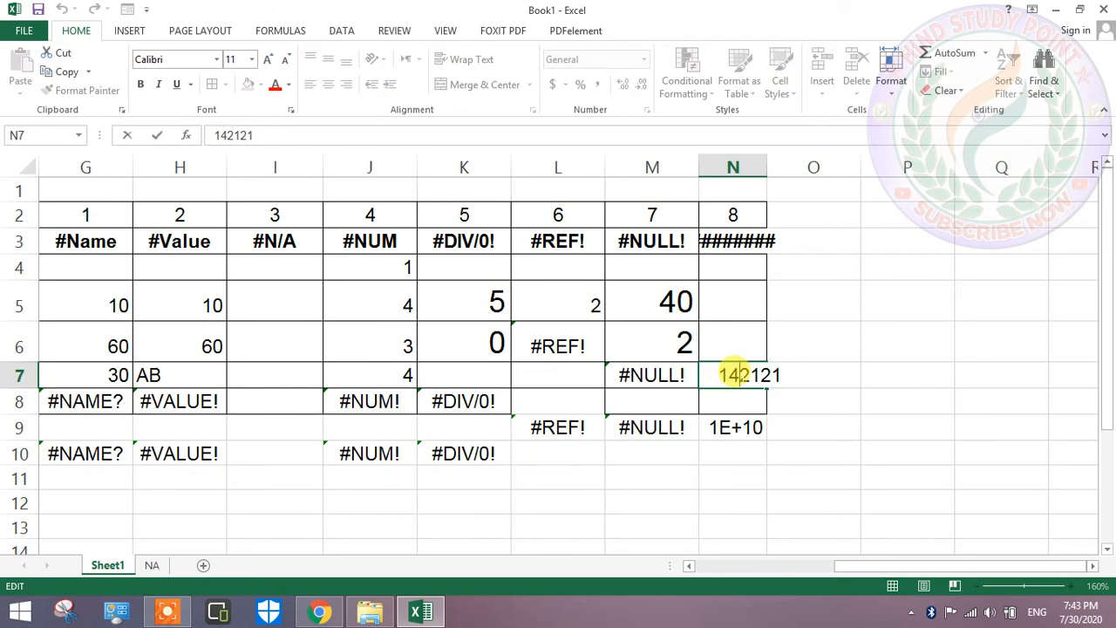
pyautogui.moveTo(780, 375); pyautogui.dragTo(706, 374)
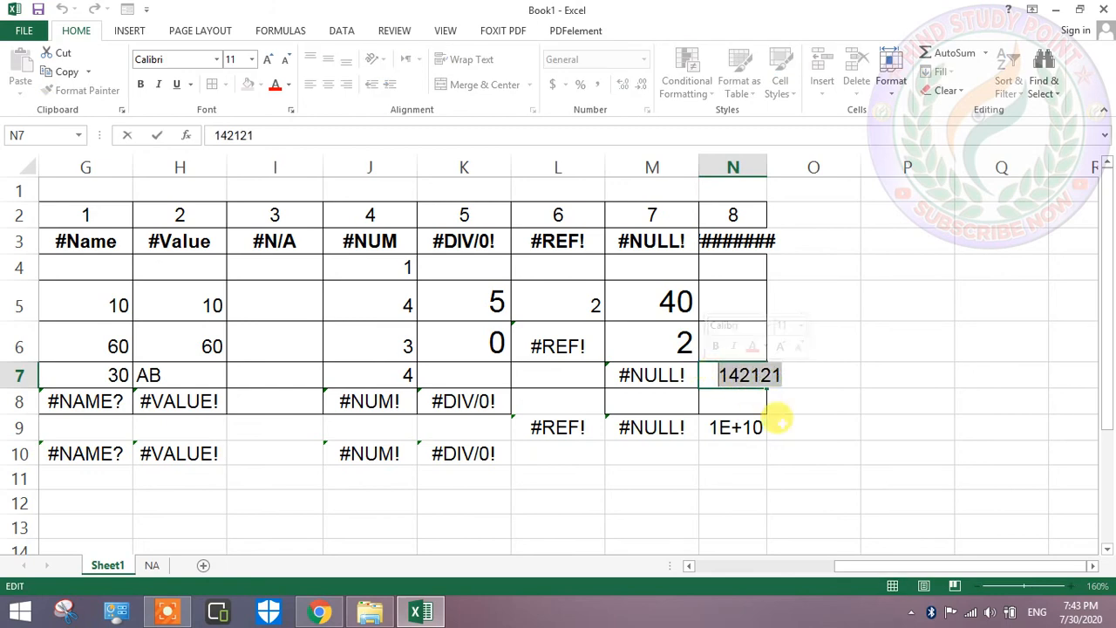
pyautogui.click(789, 470)
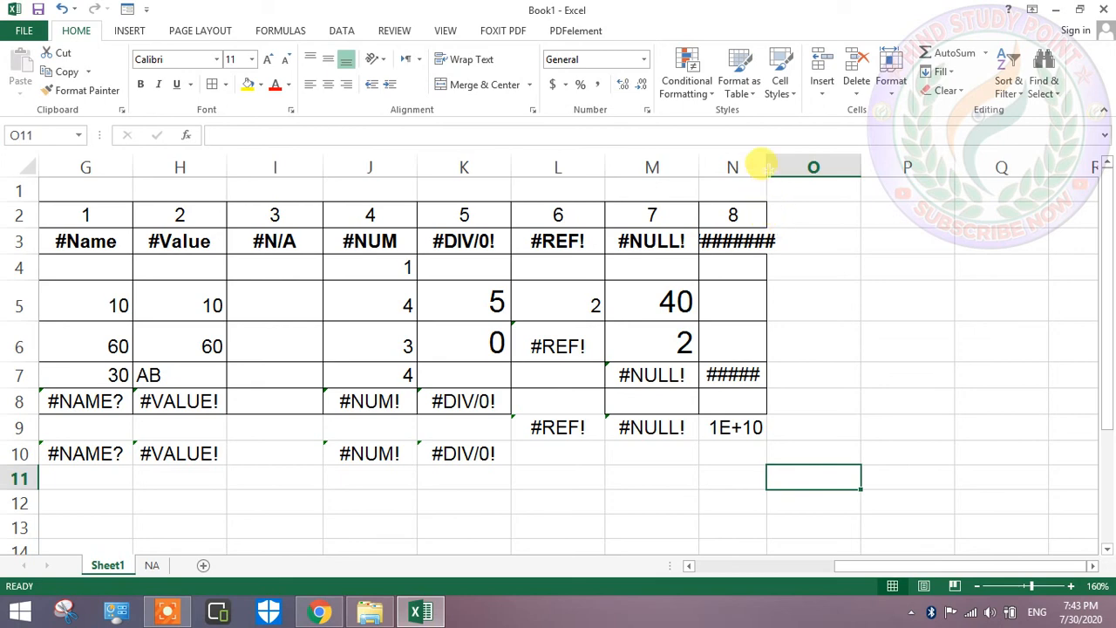
pyautogui.moveTo(767, 165); pyautogui.dragTo(798, 167)
pyautogui.click(783, 241)
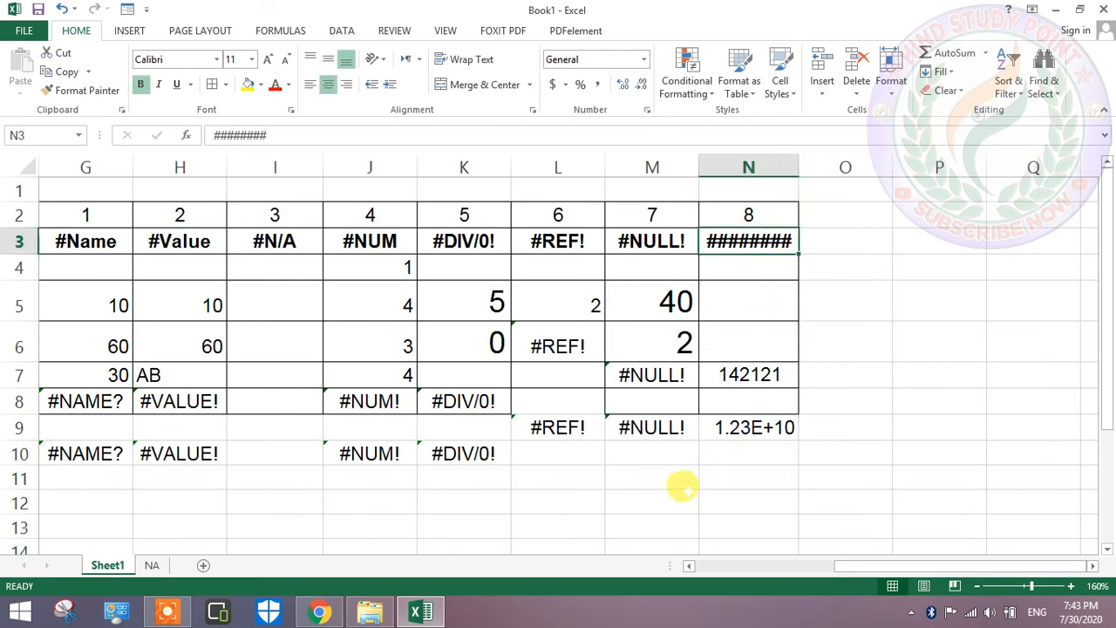
# - Return to the error types list and select B1:C9 to review it
pyautogui.moveTo(895, 573); pyautogui.dragTo(735, 571)
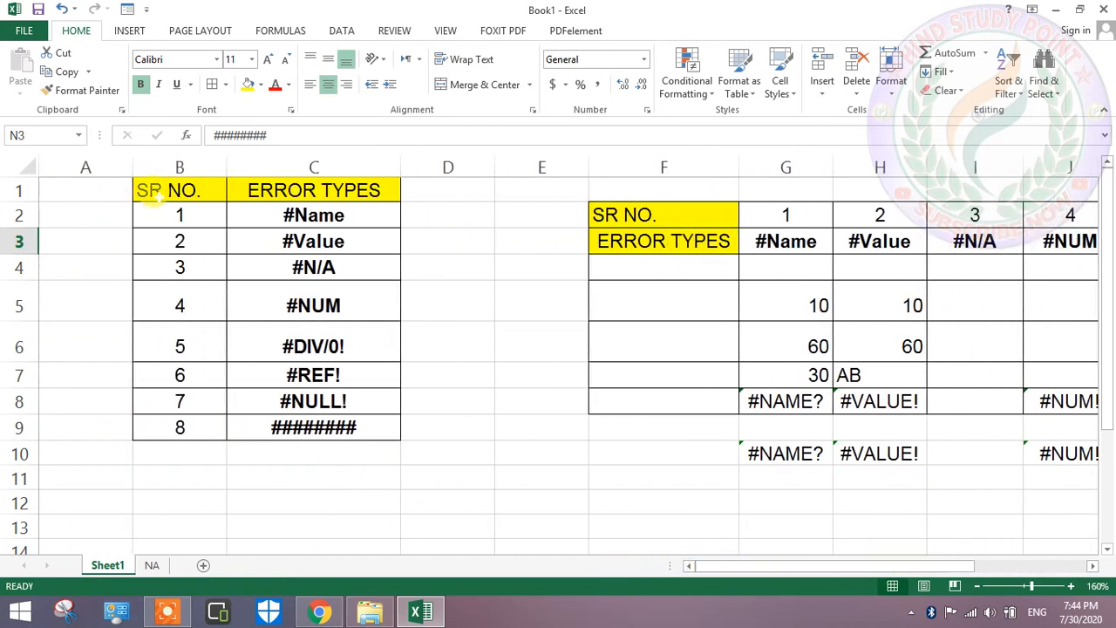
pyautogui.moveTo(152, 194); pyautogui.dragTo(380, 430)
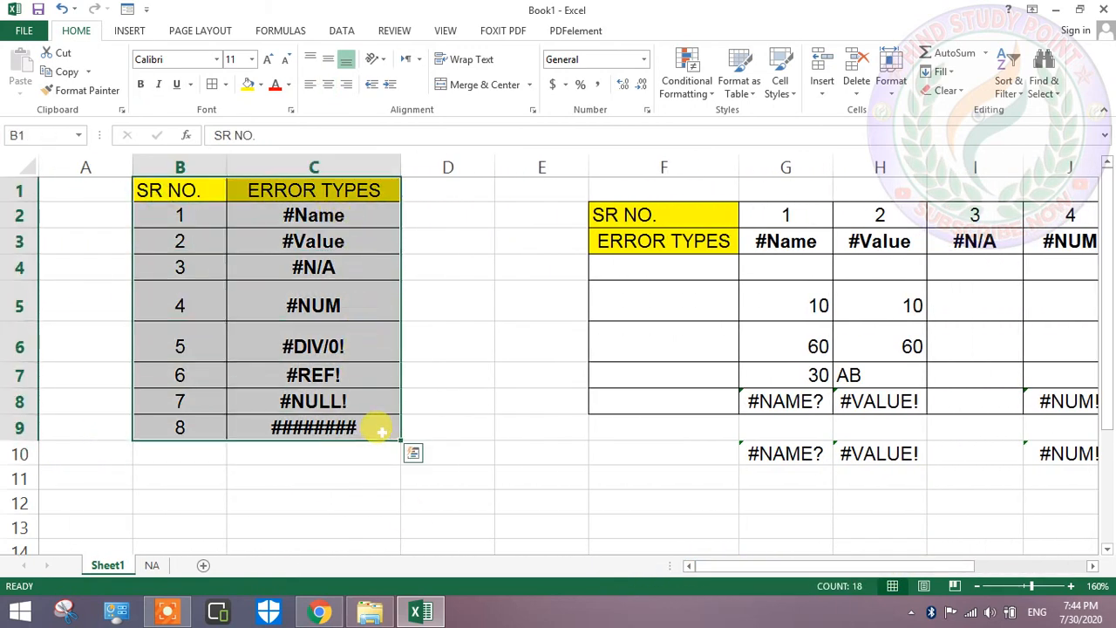